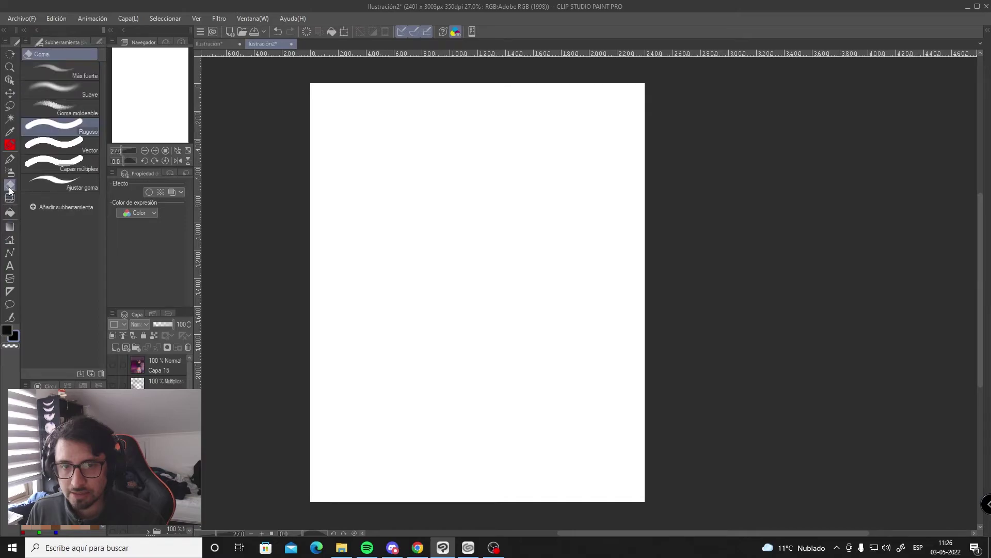
# Step: Create a perspective ruler with its vanishing point near the canvas's left edge, about a third of the way down
pyautogui.click(10, 172)
pyautogui.click(10, 316)
pyautogui.click(9, 291)
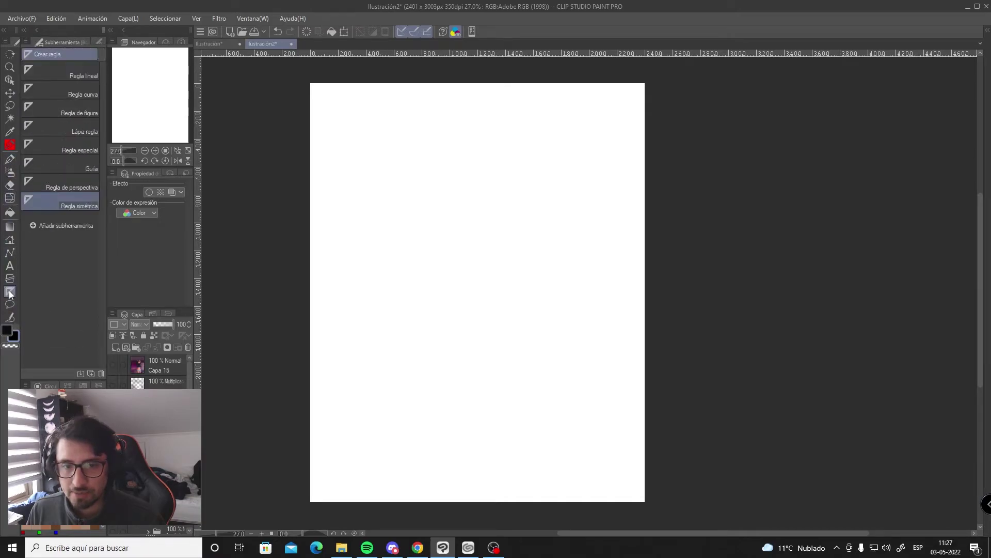
pyautogui.click(77, 186)
pyautogui.moveTo(344, 247); pyautogui.dragTo(444, 325)
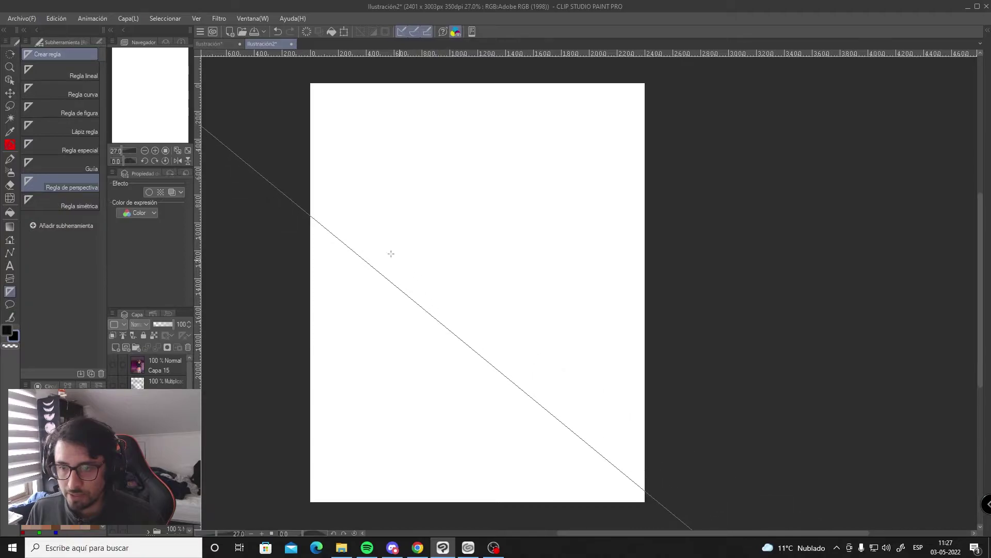
pyautogui.moveTo(324, 226); pyautogui.dragTo(324, 226)
pyautogui.moveTo(324, 225); pyautogui.dragTo(405, 237)
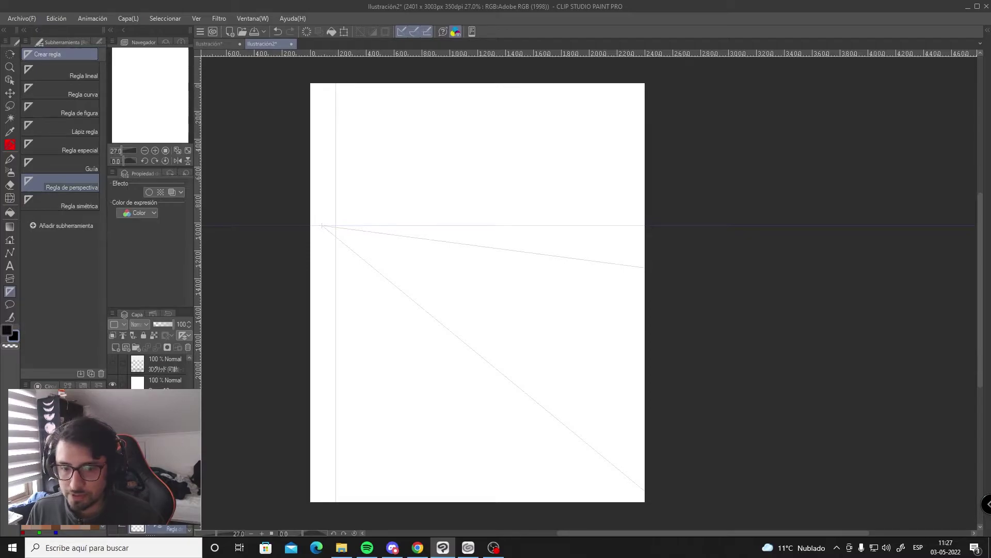
# Step: Add a new raster layer, check the ruler snapping options, and choose the つけペン pen for drawing
pyautogui.click(115, 347)
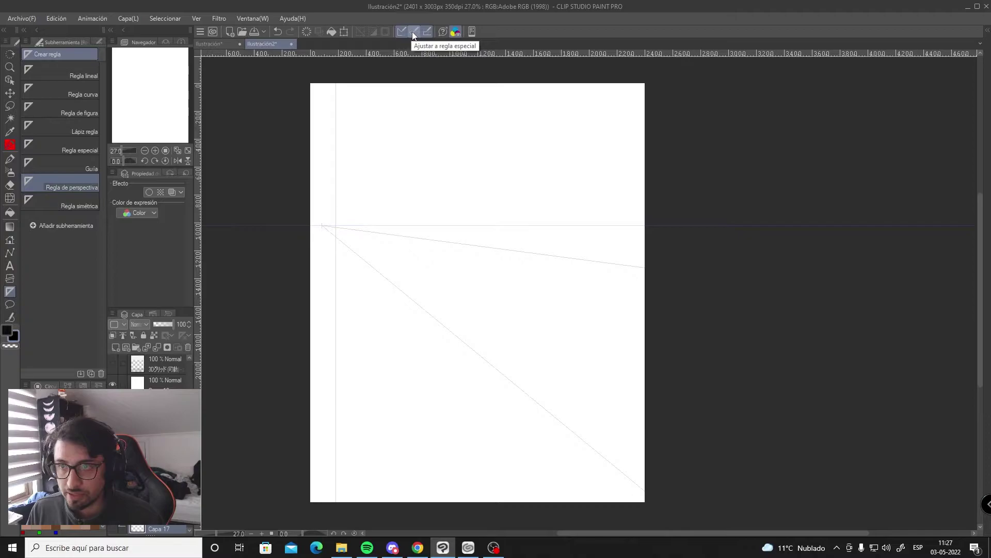
pyautogui.click(427, 32)
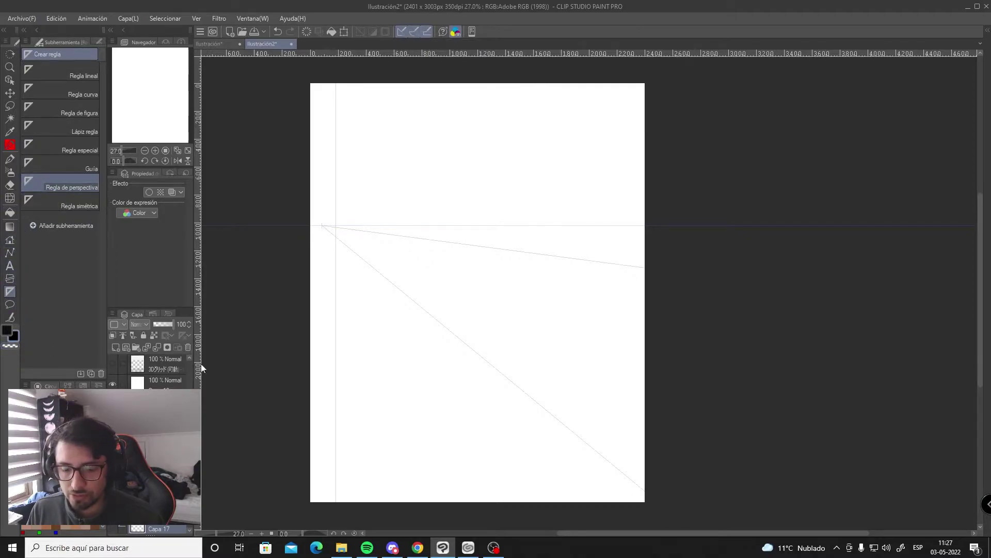
pyautogui.press('p')
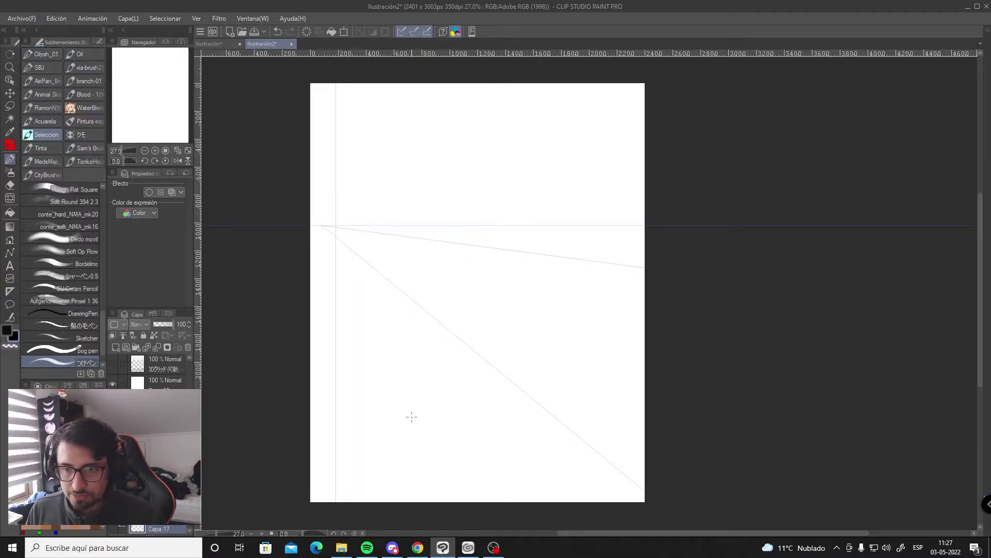
pyautogui.hotkey('ctrl', 'z')
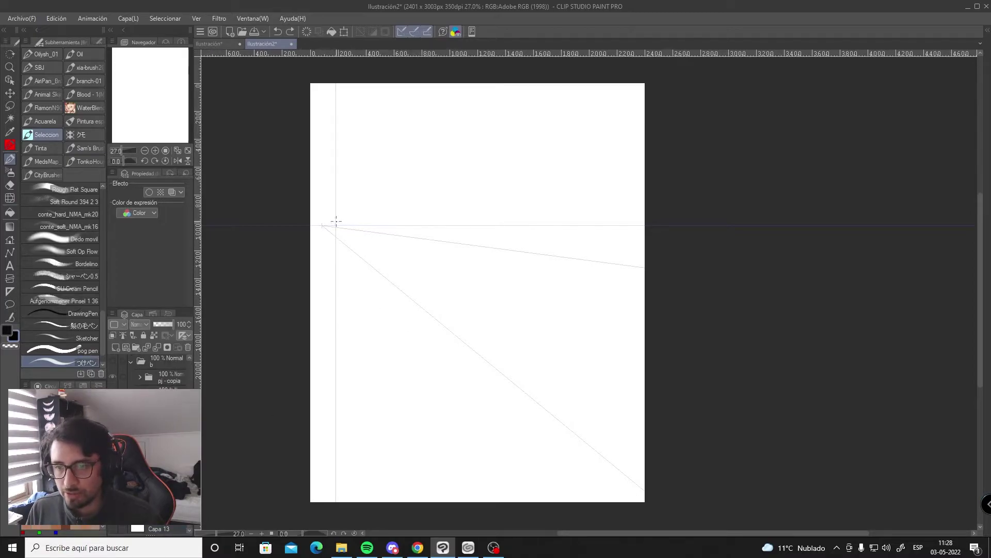
# Step: Draw several black test lines fanning out from the vanishing point toward the lower right, undoing any that snap horizontally
pyautogui.moveTo(333, 239); pyautogui.dragTo(503, 453)
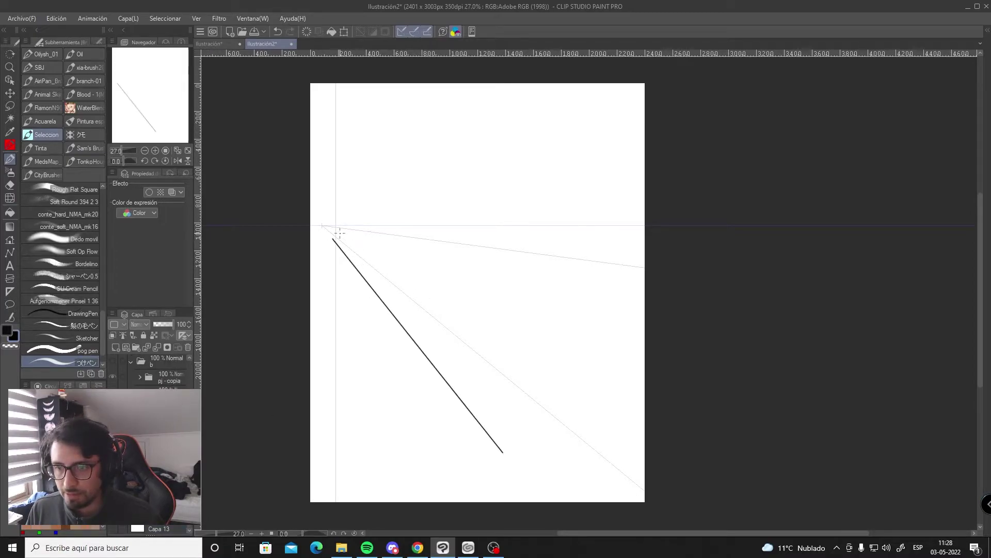
pyautogui.moveTo(340, 234); pyautogui.dragTo(577, 332)
pyautogui.moveTo(362, 255); pyautogui.dragTo(573, 408)
pyautogui.moveTo(346, 239); pyautogui.dragTo(645, 239)
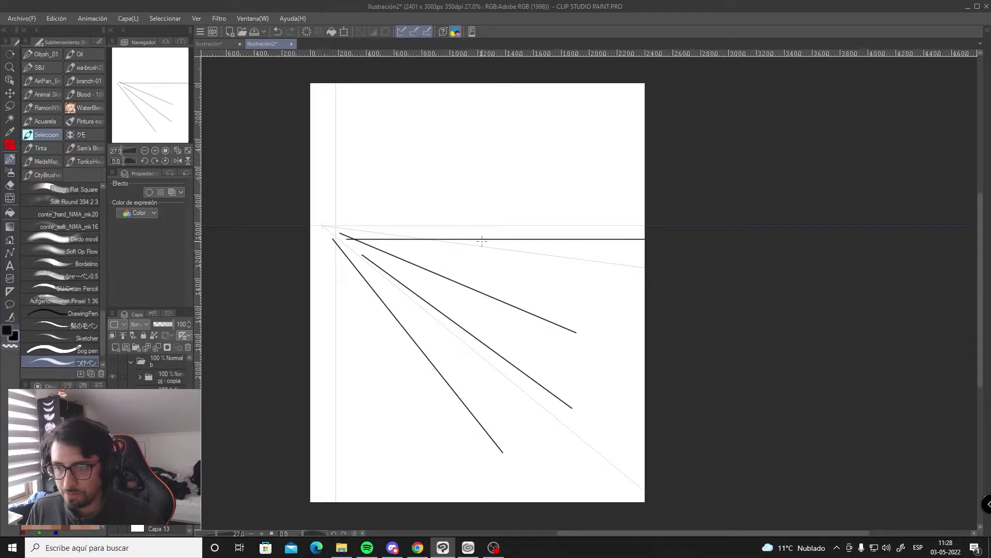
pyautogui.moveTo(348, 219); pyautogui.dragTo(624, 248)
pyautogui.hotkey('ctrl', 'z')
pyautogui.hotkey('ctrl', 'z')
pyautogui.moveTo(331, 228)
pyautogui.mouseDown()
pyautogui.moveTo(532, 288)
pyautogui.moveTo(604, 255)
pyautogui.mouseUp()
# Step: Try steeper test lines from the vanishing point toward the bottom of the canvas, undoing the unwanted strokes
pyautogui.moveTo(331, 235); pyautogui.dragTo(328, 439)
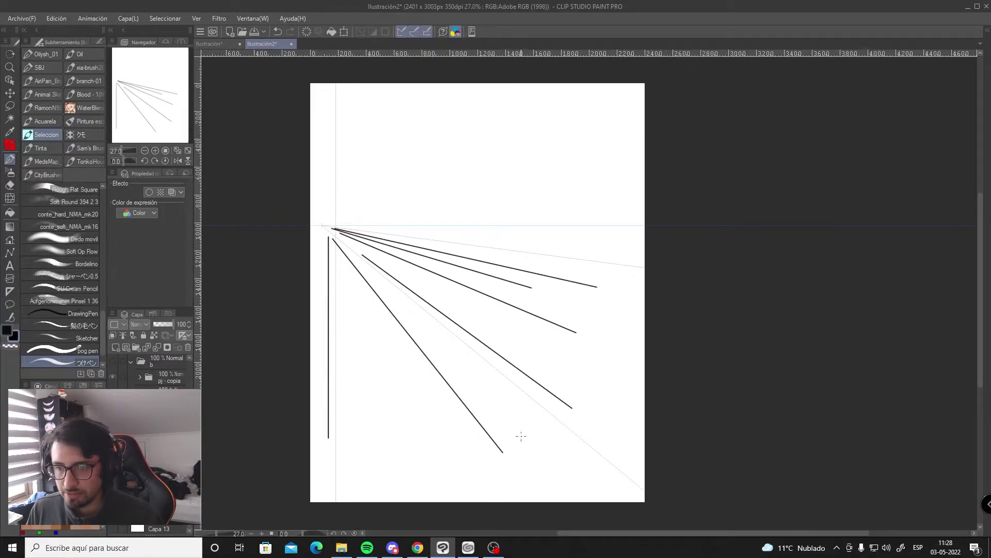
pyautogui.hotkey('ctrl', 'z')
pyautogui.moveTo(326, 241); pyautogui.dragTo(361, 463)
pyautogui.hotkey('ctrl', 'z')
pyautogui.moveTo(324, 238); pyautogui.dragTo(343, 442)
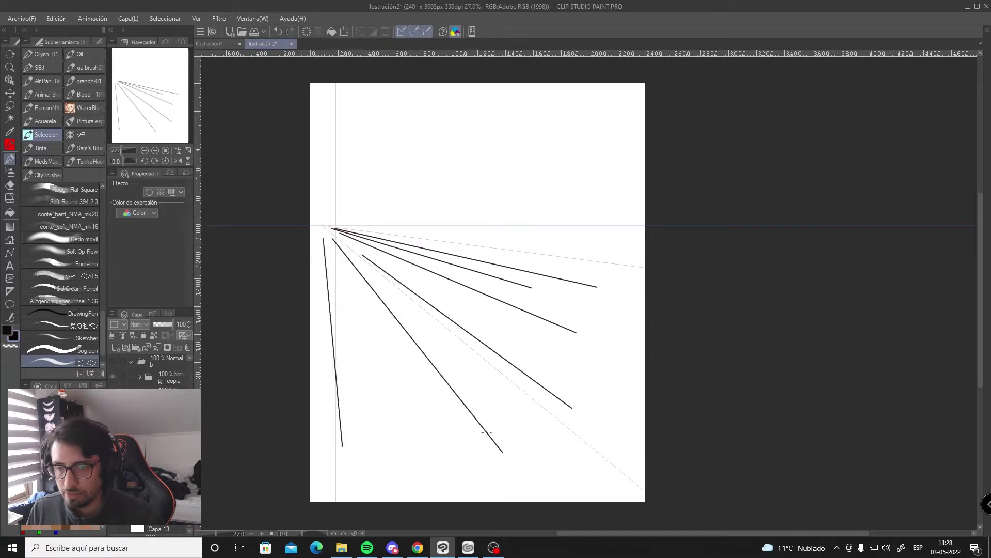
pyautogui.hotkey('ctrl', 'z')
pyautogui.moveTo(339, 257); pyautogui.dragTo(434, 436)
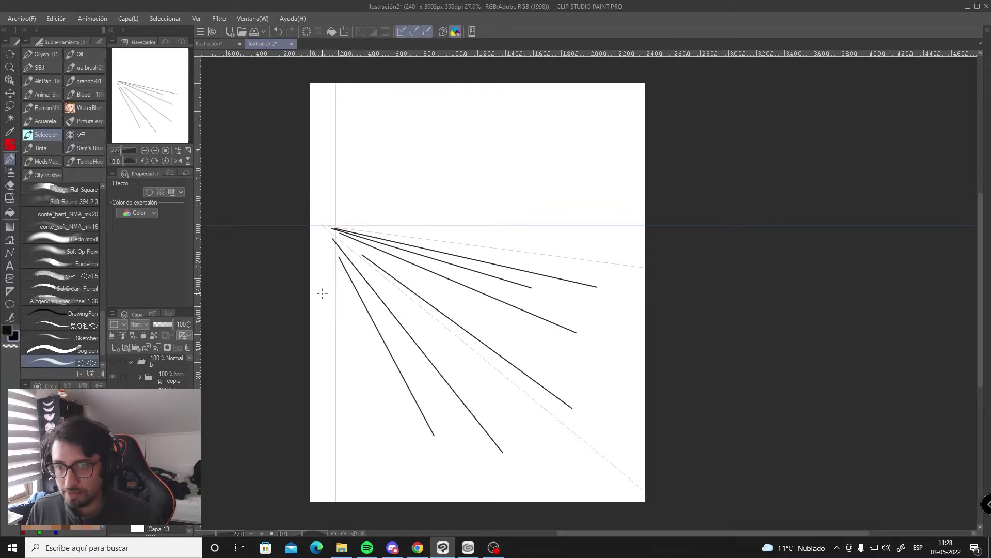
pyautogui.moveTo(321, 239)
pyautogui.mouseDown()
pyautogui.moveTo(318, 432)
pyautogui.moveTo(330, 268)
pyautogui.moveTo(346, 434)
pyautogui.mouseUp()
pyautogui.hotkey('ctrl', 'z')
pyautogui.hotkey('ctrl', 'z')
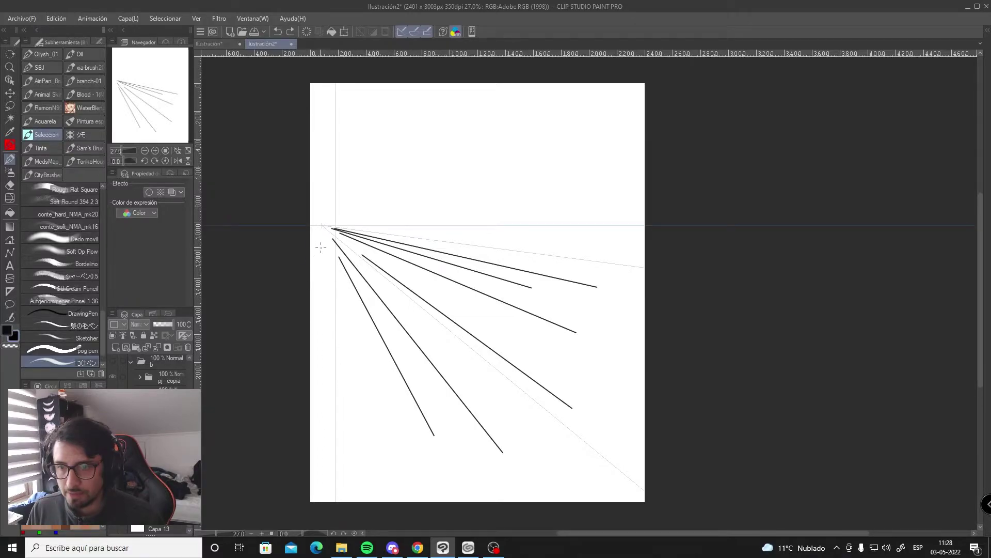
# Step: Draw three parallel vertical lines near the canvas's right edge and two horizontal lines above the vanishing point
pyautogui.moveTo(623, 253); pyautogui.dragTo(631, 372)
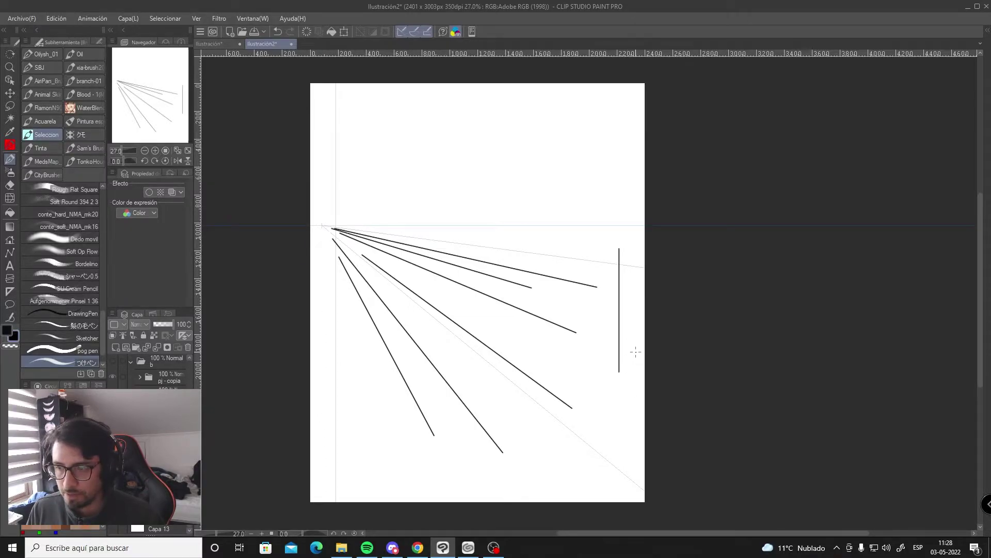
pyautogui.moveTo(631, 251); pyautogui.dragTo(630, 366)
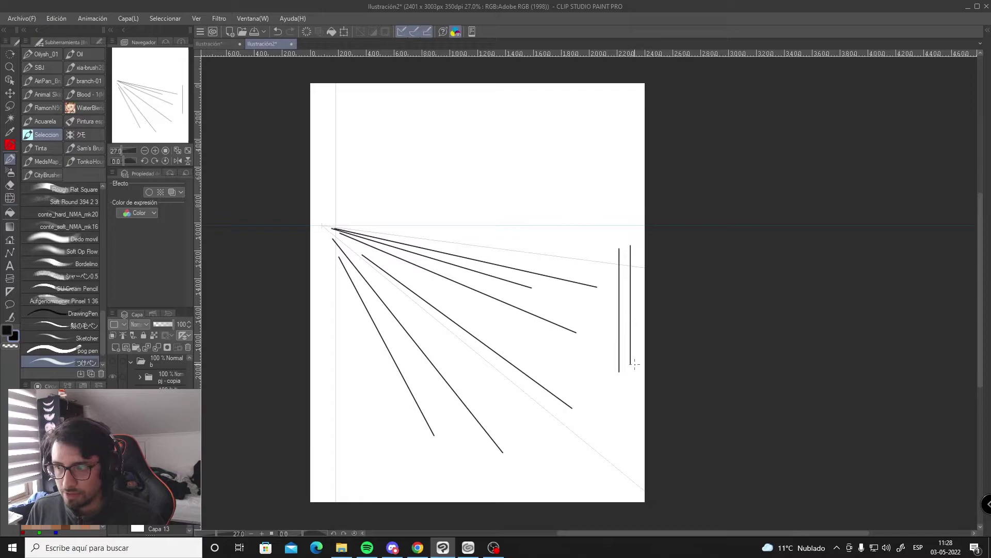
pyautogui.moveTo(641, 242); pyautogui.dragTo(641, 359)
pyautogui.moveTo(329, 198); pyautogui.dragTo(492, 199)
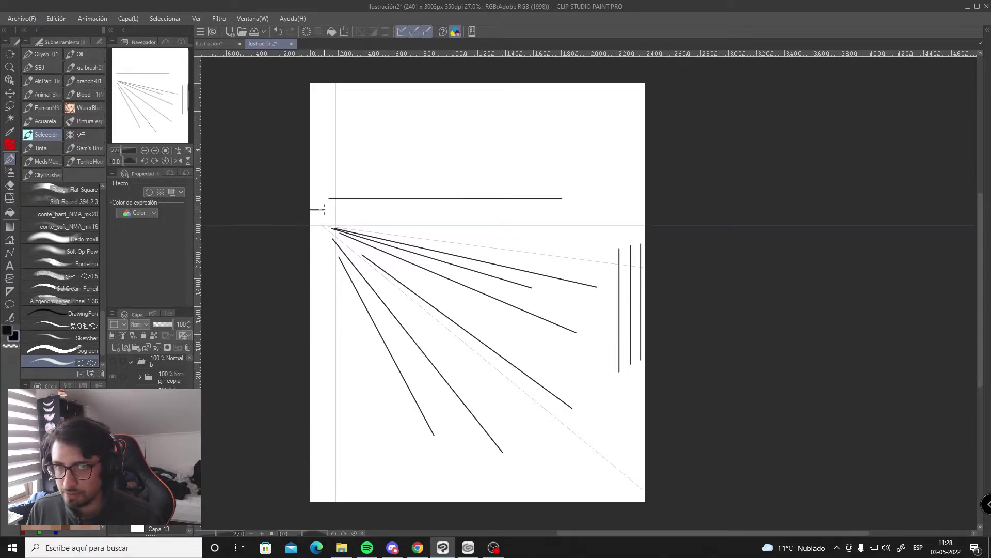
pyautogui.moveTo(325, 209); pyautogui.dragTo(577, 209)
# Step: Try more diagonal strokes starting beside the vanishing point, undoing each unwanted line before retrying
pyautogui.moveTo(313, 220); pyautogui.dragTo(407, 338)
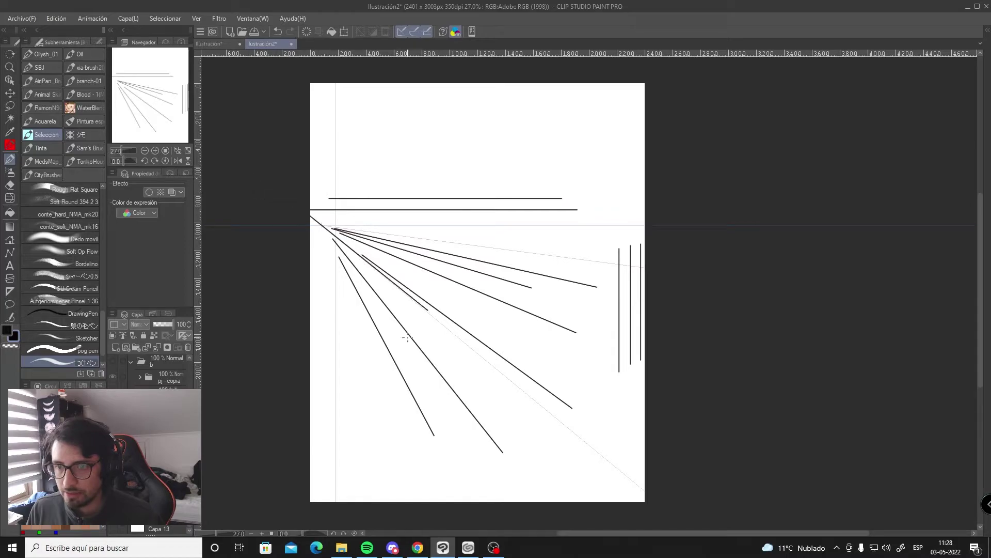
pyautogui.hotkey('ctrl', 'z')
pyautogui.moveTo(302, 209)
pyautogui.mouseDown()
pyautogui.moveTo(504, 369)
pyautogui.moveTo(505, 304)
pyautogui.mouseUp()
pyautogui.hotkey('ctrl', 'z')
pyautogui.hotkey('ctrl', 'z')
pyautogui.hotkey('ctrl', 'z')
pyautogui.moveTo(302, 212)
pyautogui.mouseDown()
pyautogui.moveTo(563, 387)
pyautogui.moveTo(487, 319)
pyautogui.mouseUp()
# Step: Undo all the test lines to clear the canvas down to the perspective ruler
pyautogui.hotkey('ctrl', 'z')
pyautogui.moveTo(338, 225); pyautogui.dragTo(516, 402)
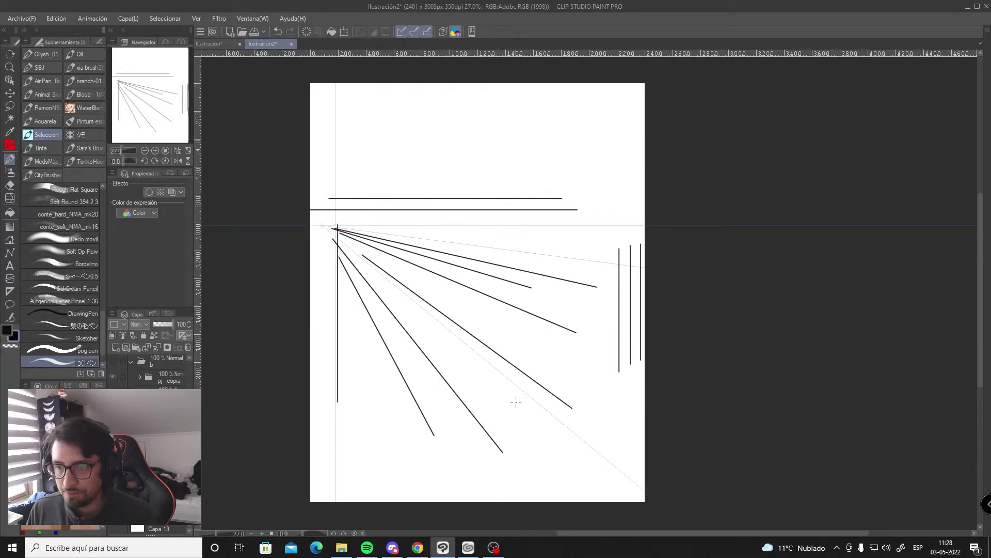
pyautogui.hotkey('ctrl', 'z')
pyautogui.hotkey('ctrl', 'z')
pyautogui.hotkey('ctrl', 'z')
pyautogui.hotkey('ctrl', 'z')
pyautogui.hotkey('ctrl', 'z')
pyautogui.hotkey('ctrl', 'z')
pyautogui.hotkey('ctrl', 'z')
pyautogui.hotkey('ctrl', 'z')
pyautogui.hotkey('ctrl', 'z')
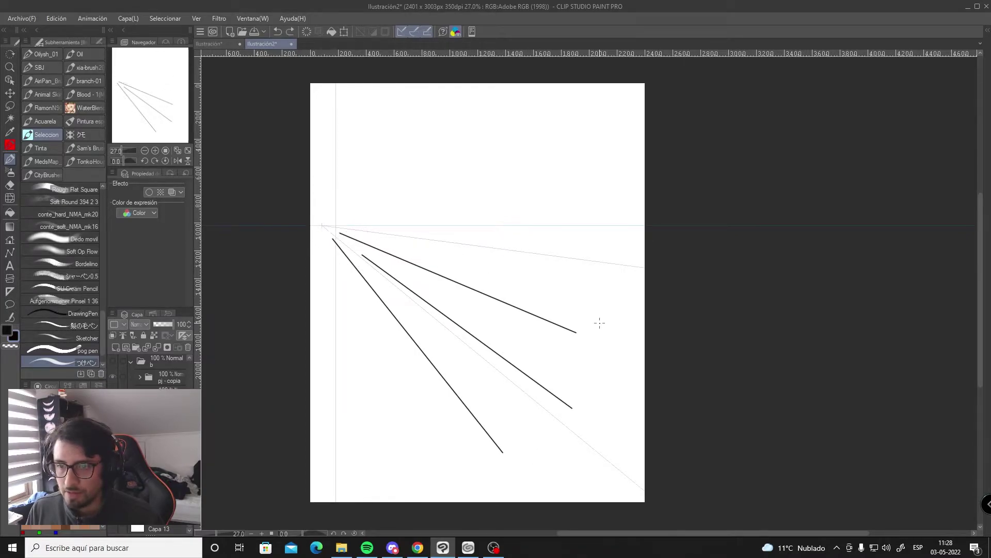
pyautogui.hotkey('ctrl', 'z')
pyautogui.hotkey('ctrl', 'z')
pyautogui.hotkey('ctrl', 'z')
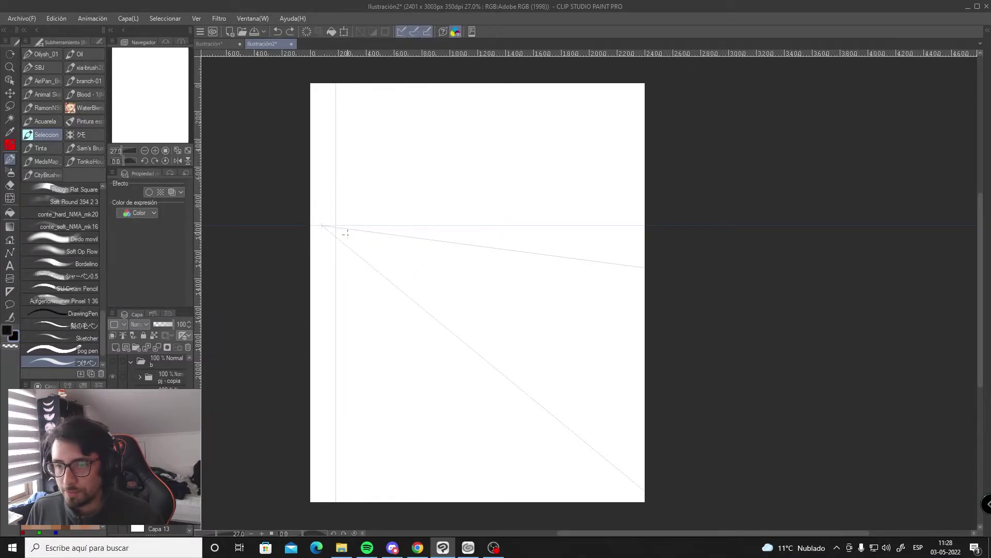
pyautogui.moveTo(328, 231)
pyautogui.mouseDown()
pyautogui.moveTo(437, 333)
pyautogui.moveTo(386, 268)
pyautogui.moveTo(458, 313)
pyautogui.mouseUp()
pyautogui.hotkey('ctrl', 'z')
# Step: Draw five lines from the middle of the canvas converging toward the vanishing point, spaced from shallow to steep
pyautogui.hotkey('ctrl', 'z')
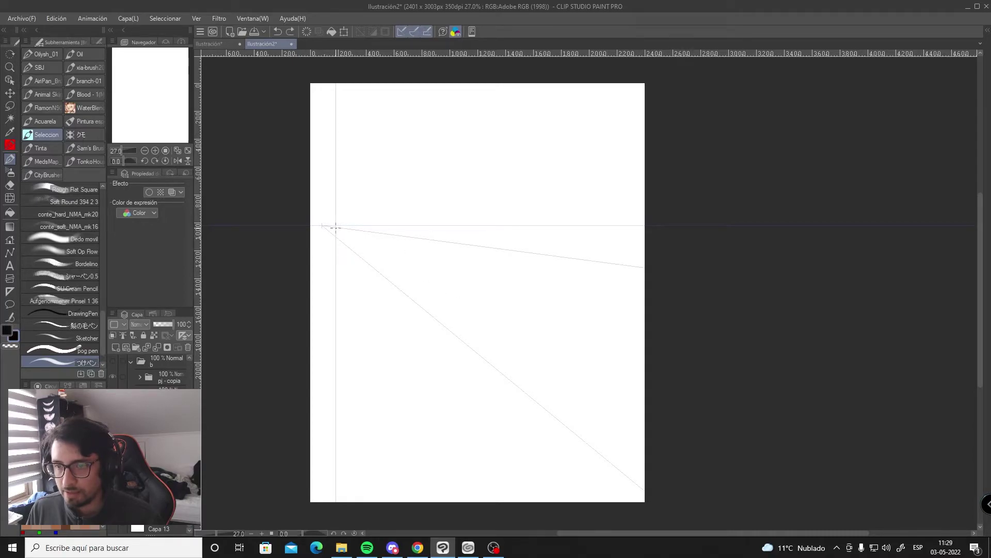
pyautogui.moveTo(528, 257)
pyautogui.mouseDown()
pyautogui.moveTo(311, 257)
pyautogui.moveTo(337, 223)
pyautogui.mouseUp()
pyautogui.hotkey('ctrl', 'z')
pyautogui.moveTo(504, 304); pyautogui.dragTo(341, 233)
pyautogui.moveTo(493, 383); pyautogui.dragTo(350, 252)
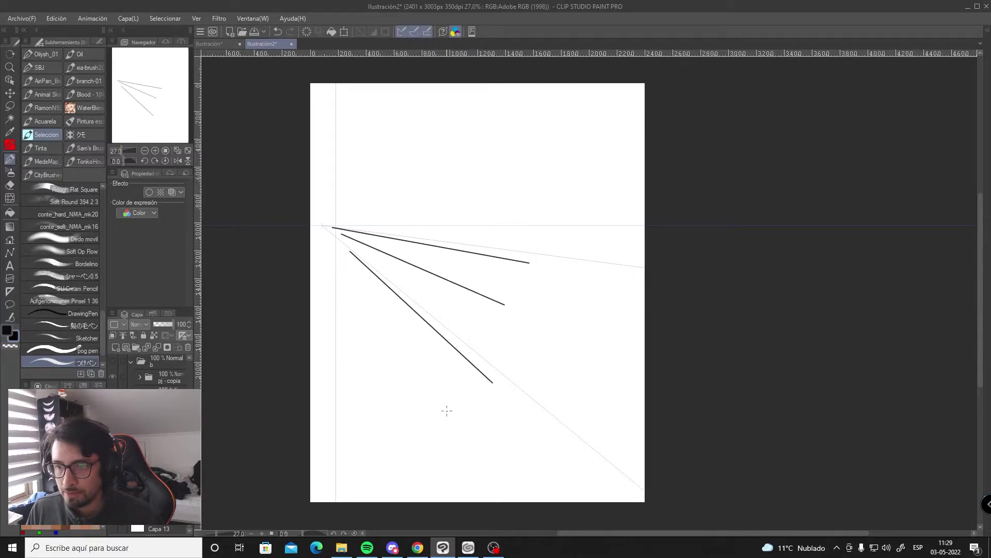
pyautogui.moveTo(446, 410); pyautogui.dragTo(357, 277)
pyautogui.moveTo(410, 415); pyautogui.dragTo(348, 282)
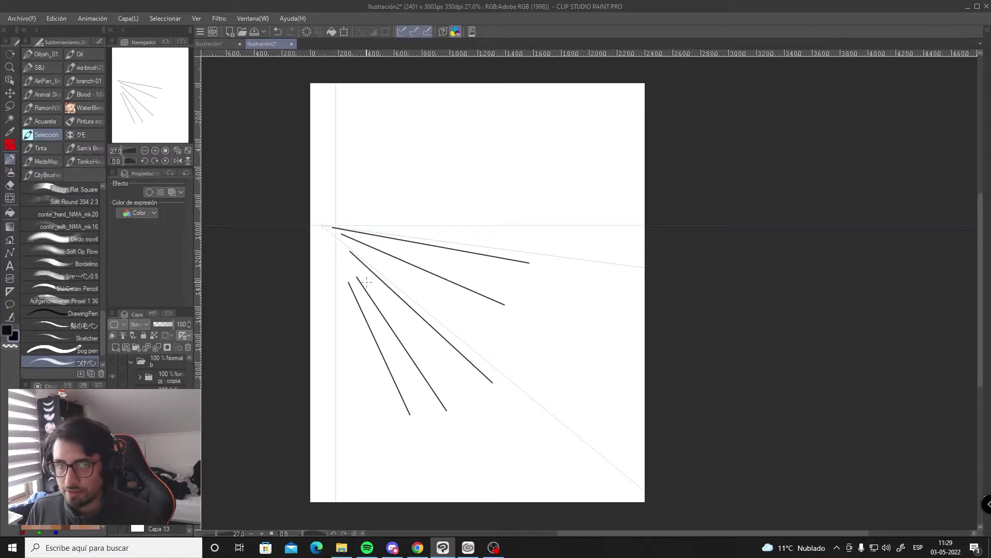
# Step: Draw a series of parallel vertical lines across and to the right of the converging lines
pyautogui.moveTo(560, 199); pyautogui.dragTo(561, 361)
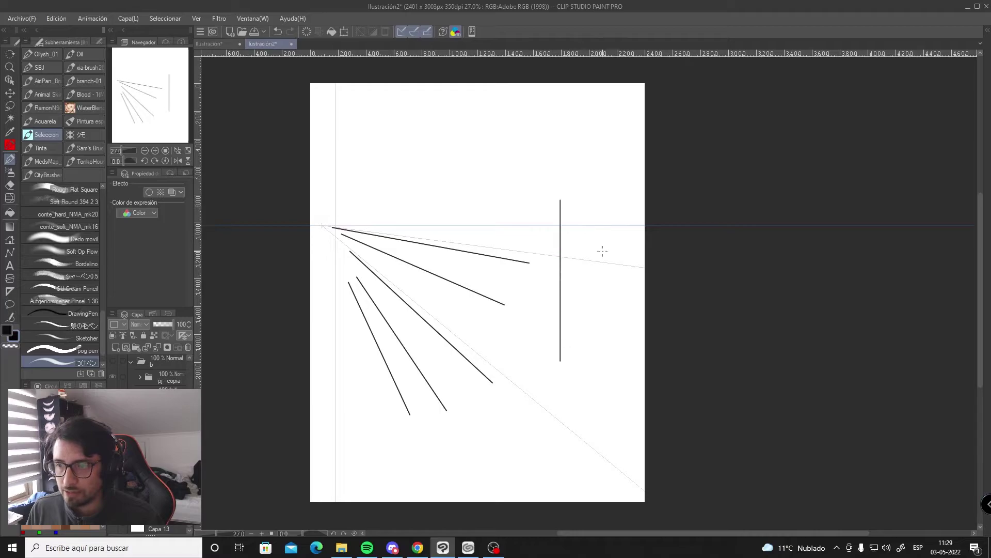
pyautogui.moveTo(598, 205); pyautogui.dragTo(598, 354)
pyautogui.moveTo(515, 190); pyautogui.dragTo(515, 353)
pyautogui.moveTo(476, 178); pyautogui.dragTo(476, 367)
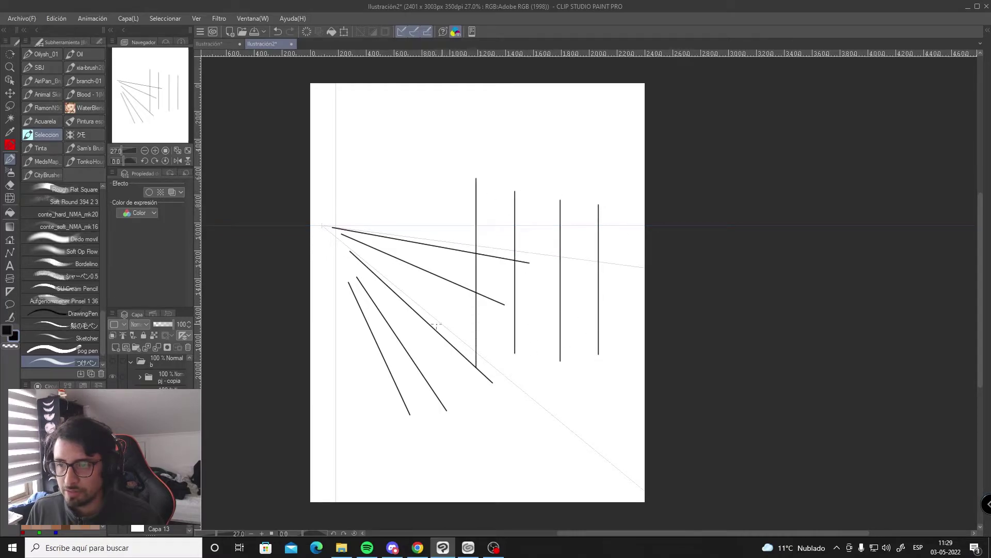
pyautogui.moveTo(414, 210); pyautogui.dragTo(413, 387)
pyautogui.moveTo(359, 224); pyautogui.dragTo(359, 347)
pyautogui.moveTo(396, 240); pyautogui.dragTo(396, 384)
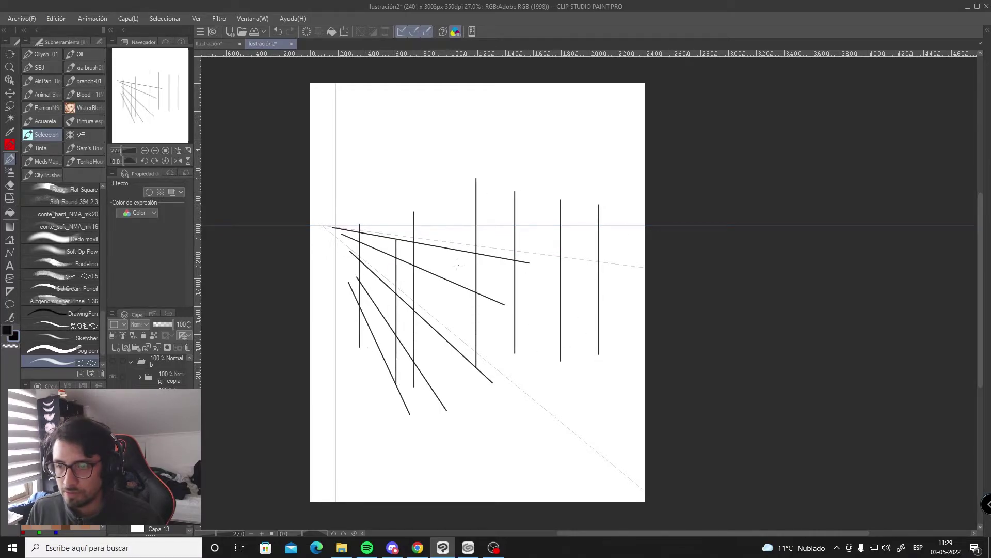
pyautogui.moveTo(460, 254)
pyautogui.mouseDown()
pyautogui.moveTo(459, 383)
pyautogui.moveTo(433, 370)
pyautogui.moveTo(434, 385)
pyautogui.mouseUp()
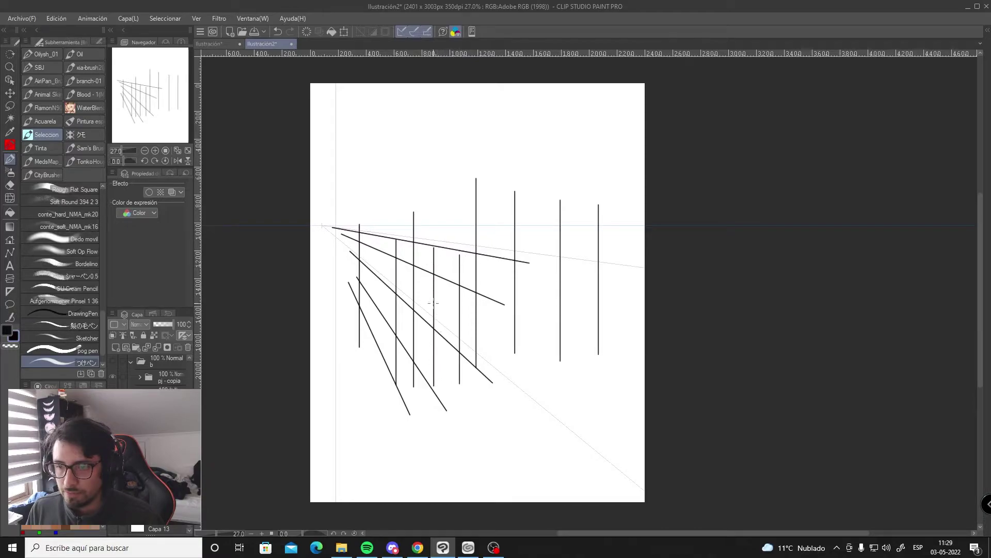
# Step: Draw three horizontal lines crossing the verticals in the middle of the fan, redoing the misplaced ones
pyautogui.moveTo(362, 269); pyautogui.dragTo(527, 262)
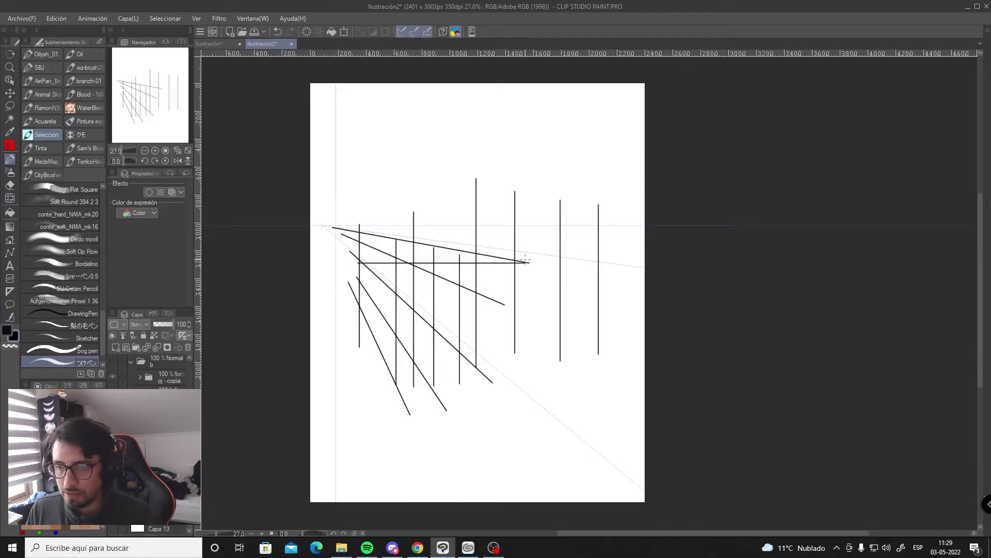
pyautogui.hotkey('ctrl', 'z')
pyautogui.moveTo(397, 256); pyautogui.dragTo(496, 256)
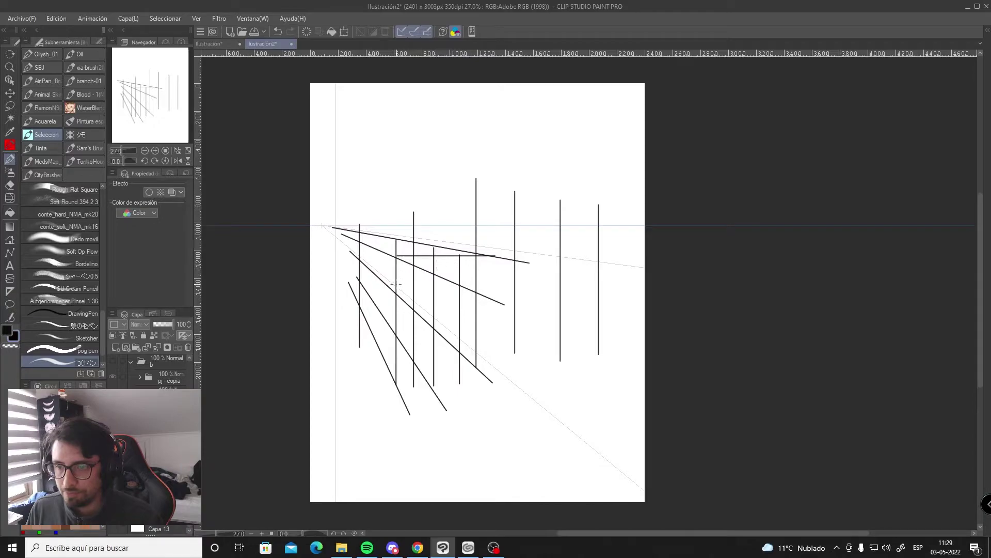
pyautogui.moveTo(396, 294); pyautogui.dragTo(496, 294)
pyautogui.moveTo(394, 343); pyautogui.dragTo(484, 343)
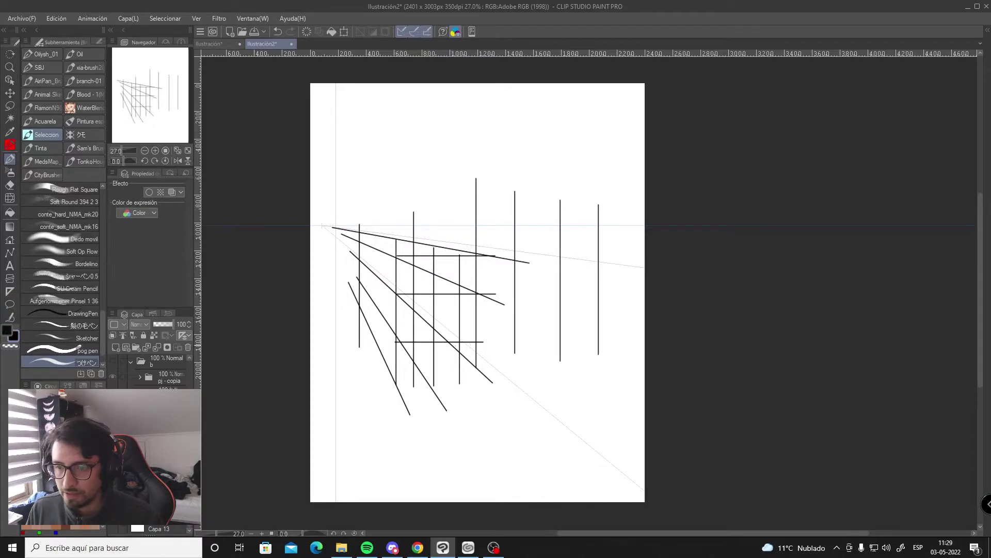
pyautogui.hotkey('ctrl', 'z')
pyautogui.moveTo(387, 335); pyautogui.dragTo(490, 335)
pyautogui.hotkey('ctrl', 'z')
pyautogui.moveTo(395, 338); pyautogui.dragTo(505, 337)
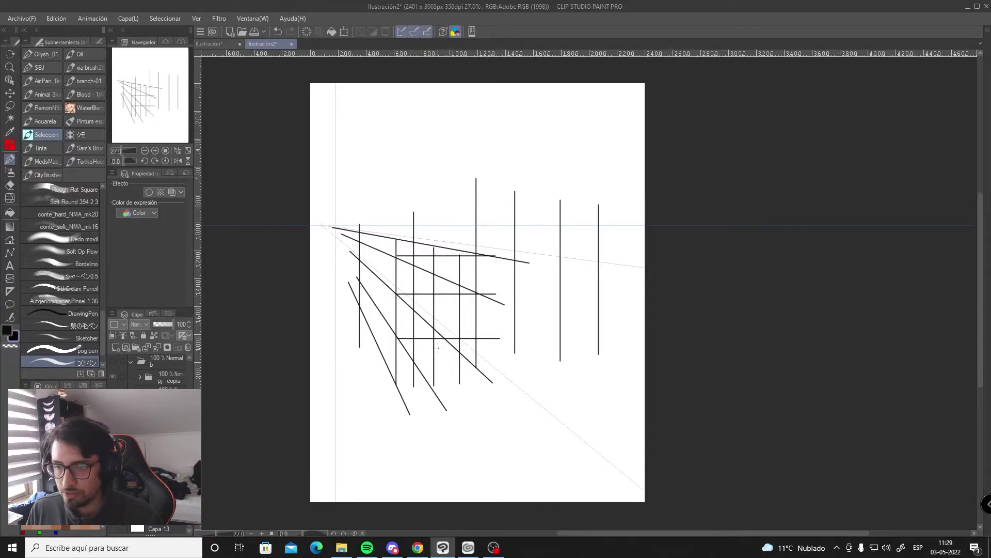
# Step: Undo the horizontal and vertical test lines and the lower converging lines
pyautogui.hotkey('ctrl', 'z')
pyautogui.hotkey('ctrl', 'z')
pyautogui.hotkey('ctrl', 'z')
pyautogui.hotkey('ctrl', 'z')
pyautogui.hotkey('ctrl', 'z')
pyautogui.hotkey('ctrl', 'z')
pyautogui.hotkey('ctrl', 'z')
pyautogui.hotkey('ctrl', 'z')
pyautogui.hotkey('ctrl', 'z')
pyautogui.hotkey('ctrl', 'z')
pyautogui.hotkey('ctrl', 'z')
pyautogui.hotkey('ctrl', 'z')
pyautogui.hotkey('ctrl', 'z')
pyautogui.hotkey('ctrl', 'z')
pyautogui.hotkey('ctrl', 'z')
pyautogui.hotkey('ctrl', 'z')
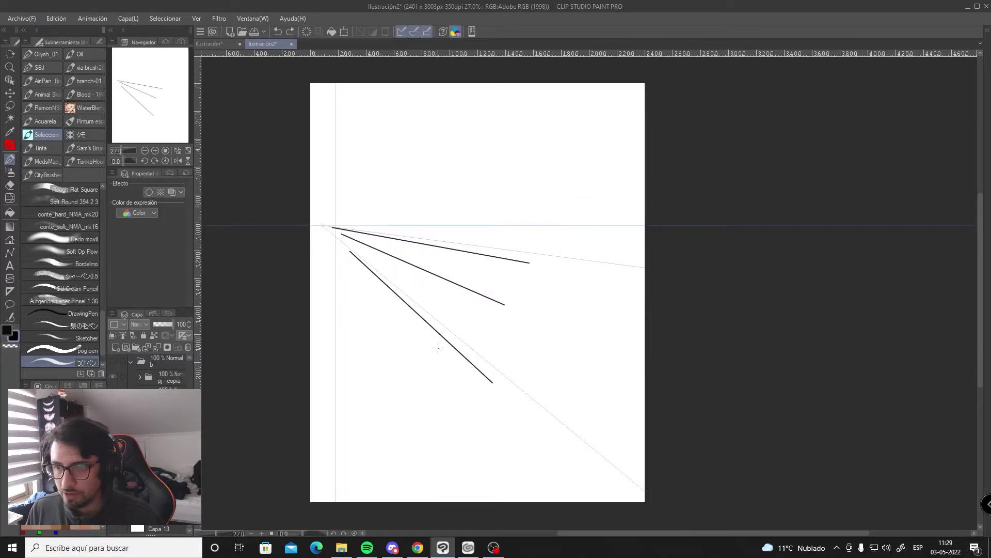
# Step: Draw a lower converging line, two verticals between the converging lines, and the top, bottom and right edges of the box
pyautogui.moveTo(329, 231); pyautogui.dragTo(479, 336)
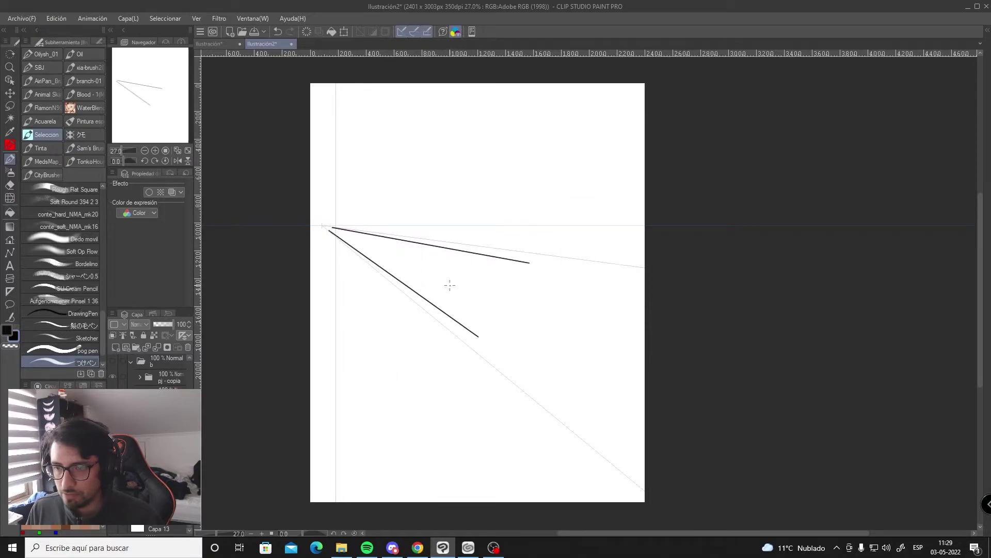
pyautogui.moveTo(428, 244); pyautogui.dragTo(428, 293)
pyautogui.moveTo(490, 257); pyautogui.dragTo(490, 341)
pyautogui.moveTo(426, 243); pyautogui.dragTo(525, 251)
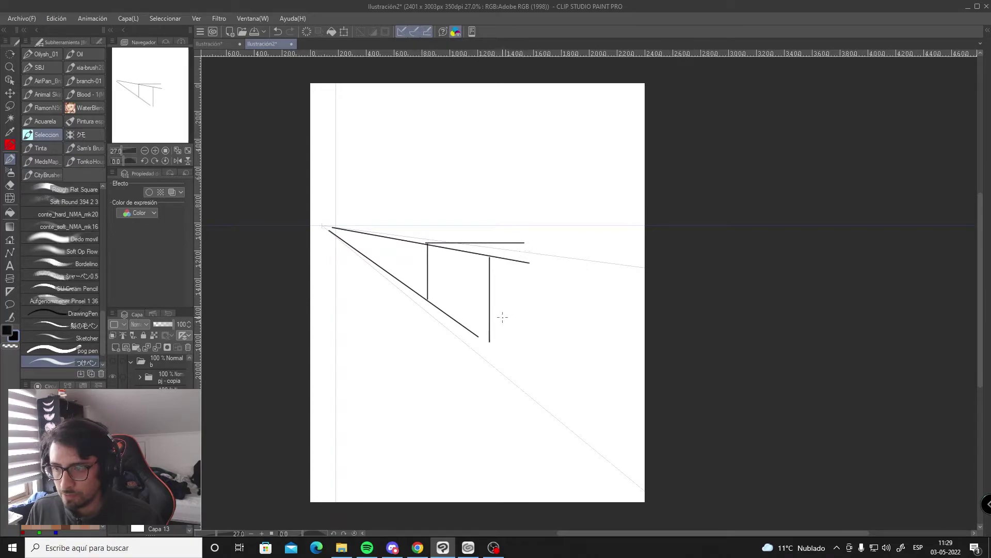
pyautogui.moveTo(488, 337); pyautogui.dragTo(536, 336)
pyautogui.moveTo(524, 243); pyautogui.dragTo(523, 338)
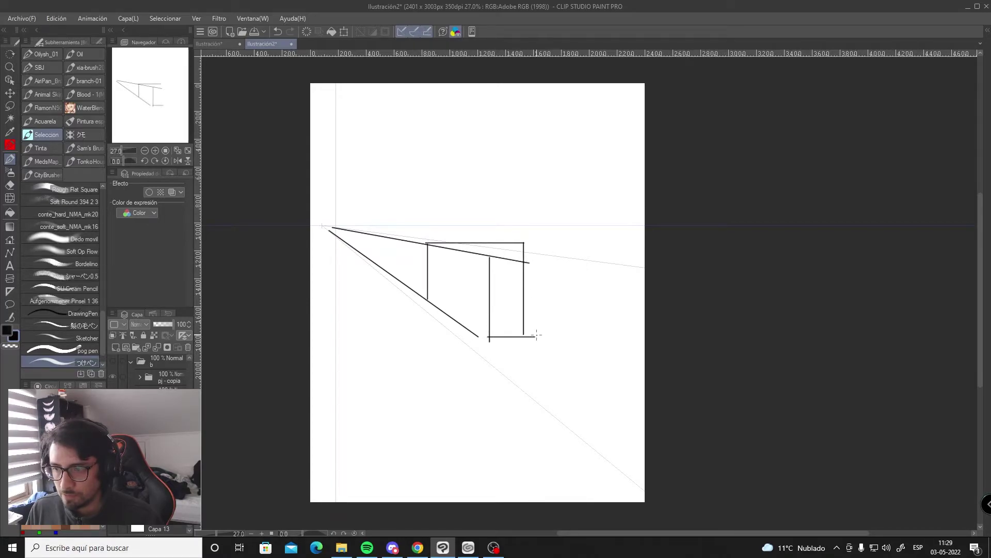
# Step: Draw the top edge of the box's front face and erase the upper converging line where it overshoots the front corner
pyautogui.moveTo(490, 257); pyautogui.dragTo(525, 255)
pyautogui.hotkey('ctrl', 'z')
pyautogui.moveTo(533, 262); pyautogui.dragTo(526, 263)
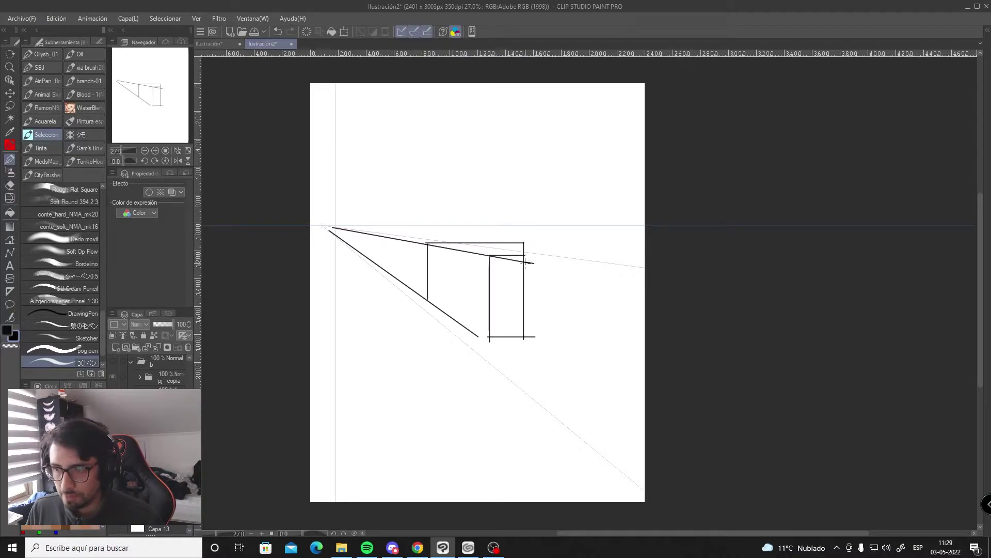
pyautogui.hotkey('ctrl', 'z')
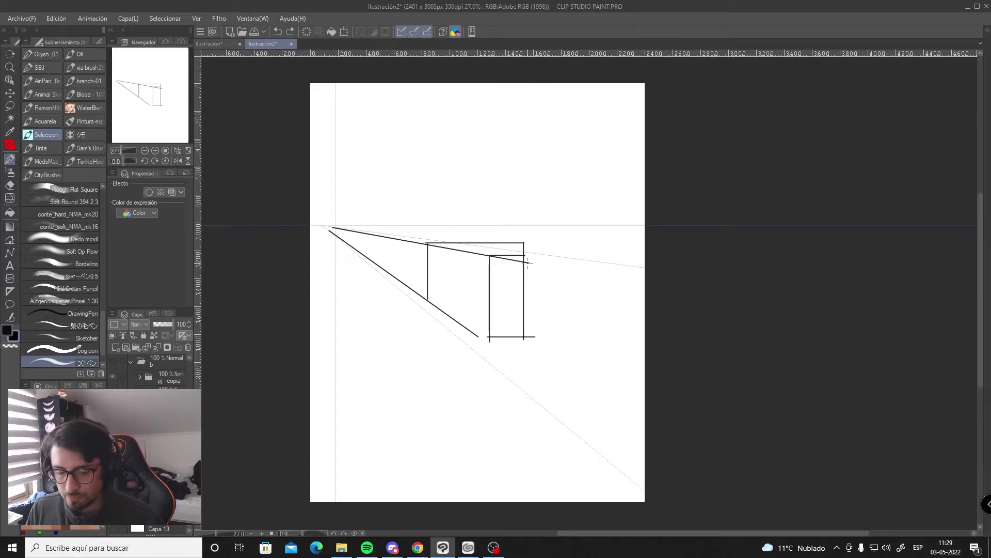
pyautogui.press('c')
pyautogui.click(529, 263)
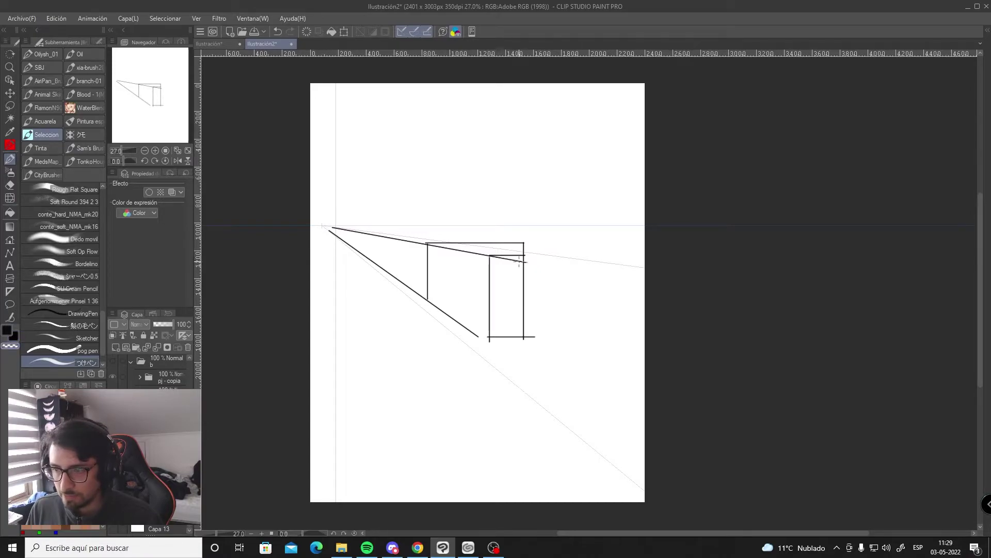
pyautogui.moveTo(522, 261); pyautogui.dragTo(501, 257)
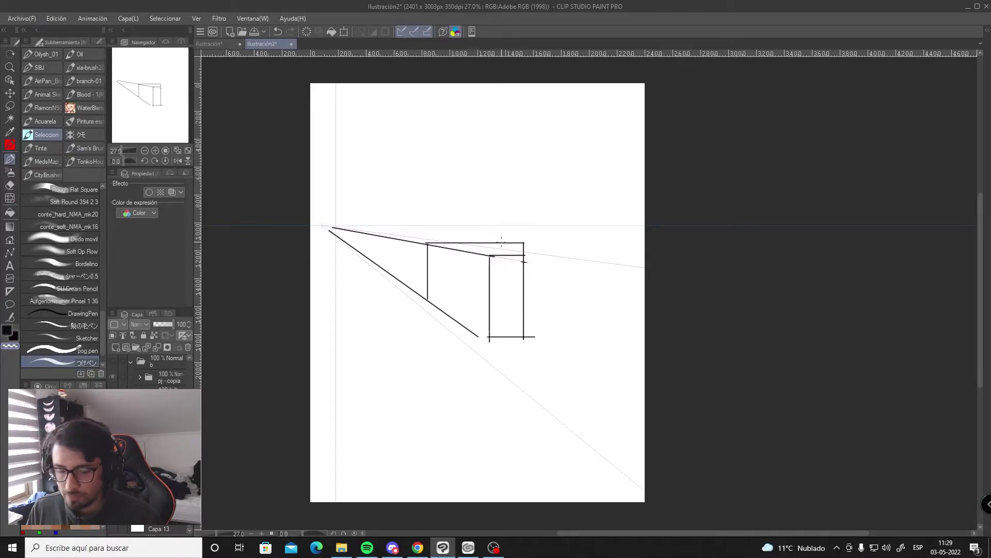
# Step: Erase the right part of the box's rear top edge and draw the right top edge receding toward the vanishing point
pyautogui.moveTo(475, 243); pyautogui.dragTo(525, 243)
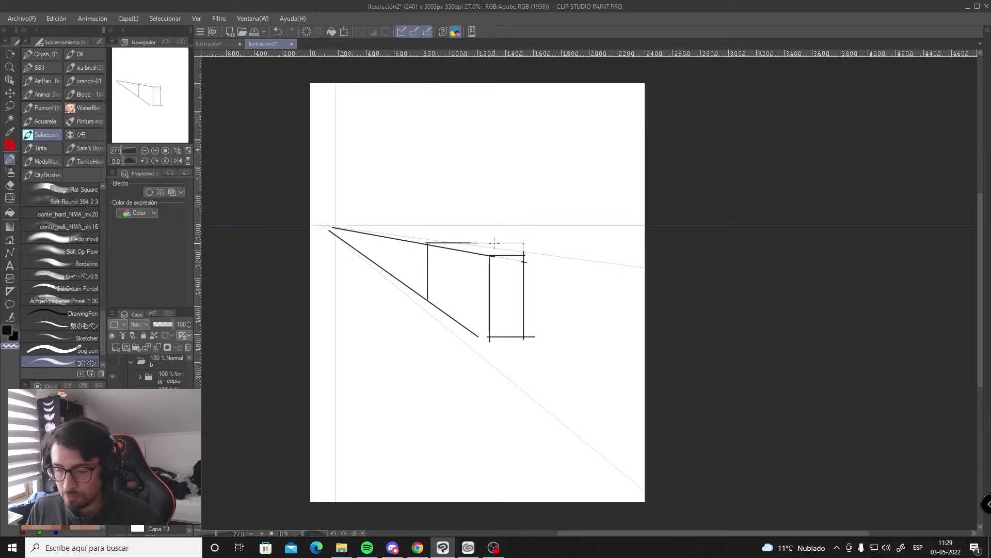
pyautogui.hotkey('ctrl', 'z')
pyautogui.moveTo(469, 243); pyautogui.dragTo(517, 244)
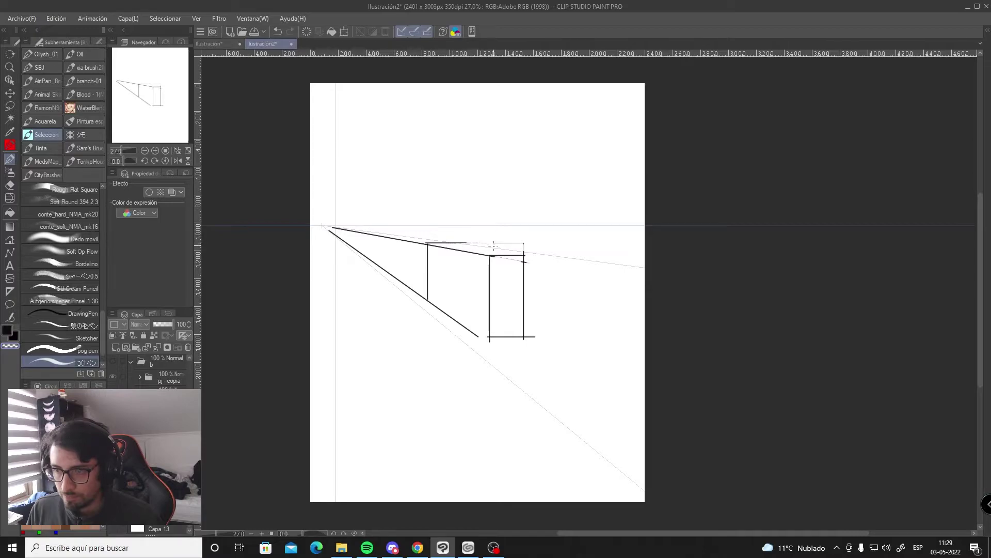
pyautogui.moveTo(457, 242); pyautogui.dragTo(525, 249)
pyautogui.hotkey('ctrl', 'z')
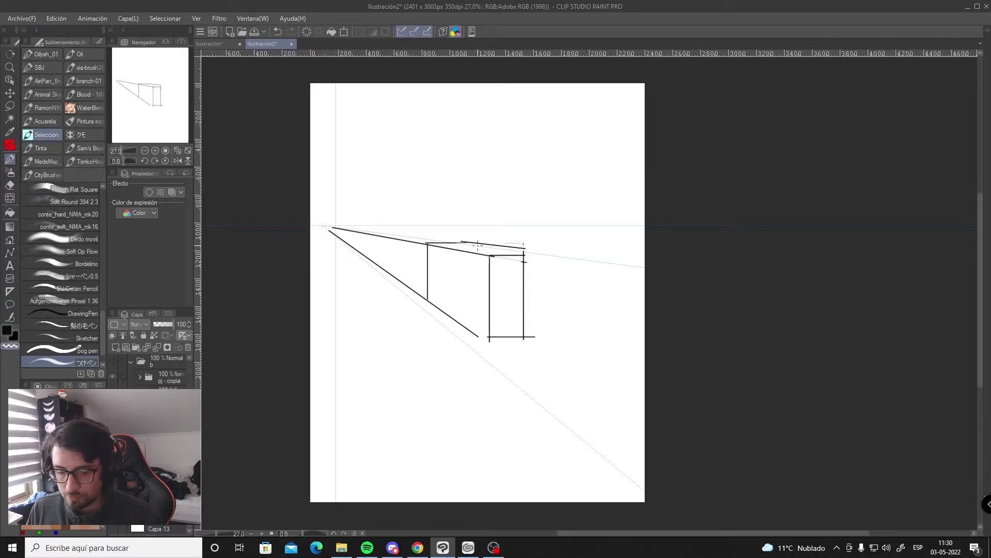
pyautogui.hotkey('ctrl', 'z')
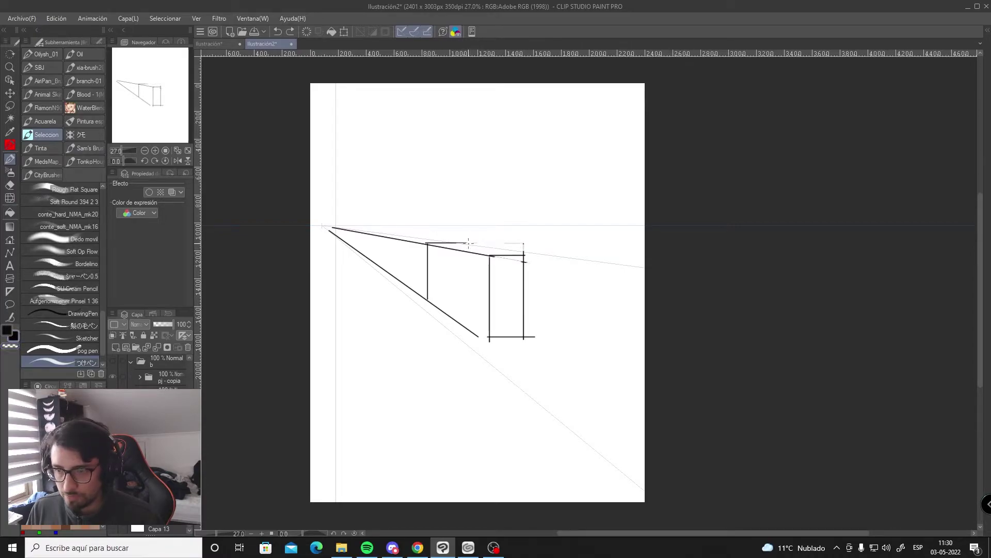
pyautogui.moveTo(468, 243); pyautogui.dragTo(524, 251)
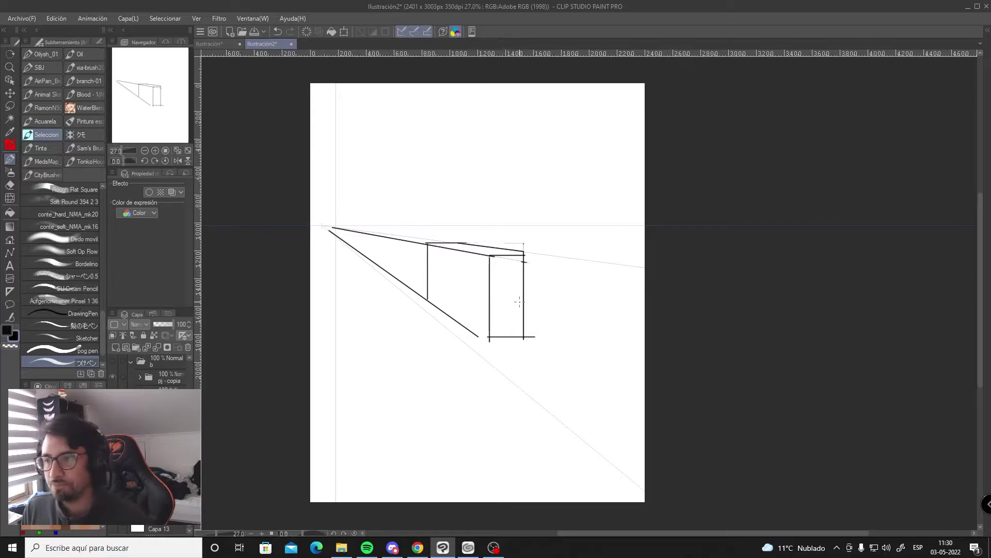
# Step: Draw a short horizontal line along the horizon and delete the layers holding the box drawing and the perspective ruler
pyautogui.moveTo(331, 221); pyautogui.dragTo(441, 221)
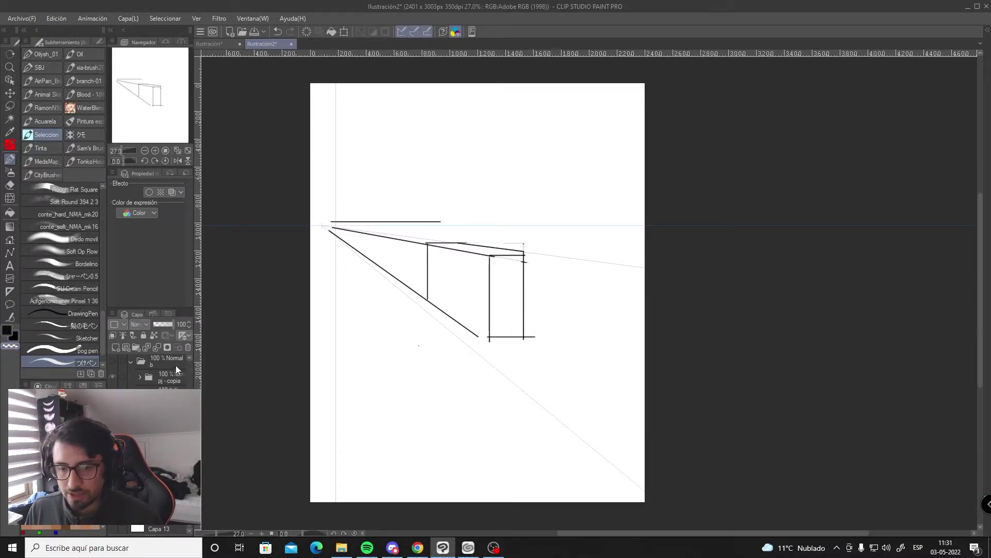
pyautogui.click(188, 347)
pyautogui.click(161, 509)
pyautogui.click(188, 348)
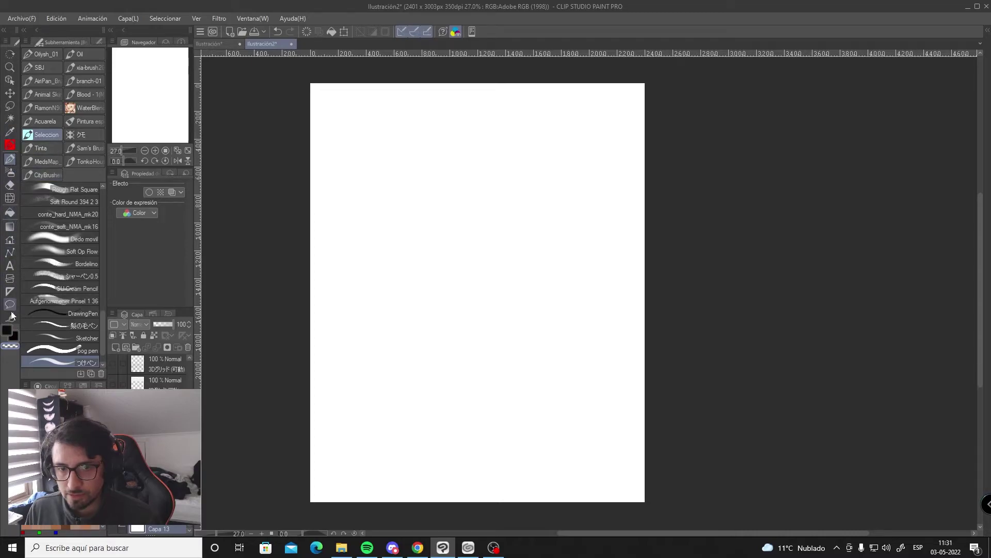
# Step: Create a two-point perspective ruler with vanishing points near the left and right edges of the canvas, about level with each other
pyautogui.click(10, 291)
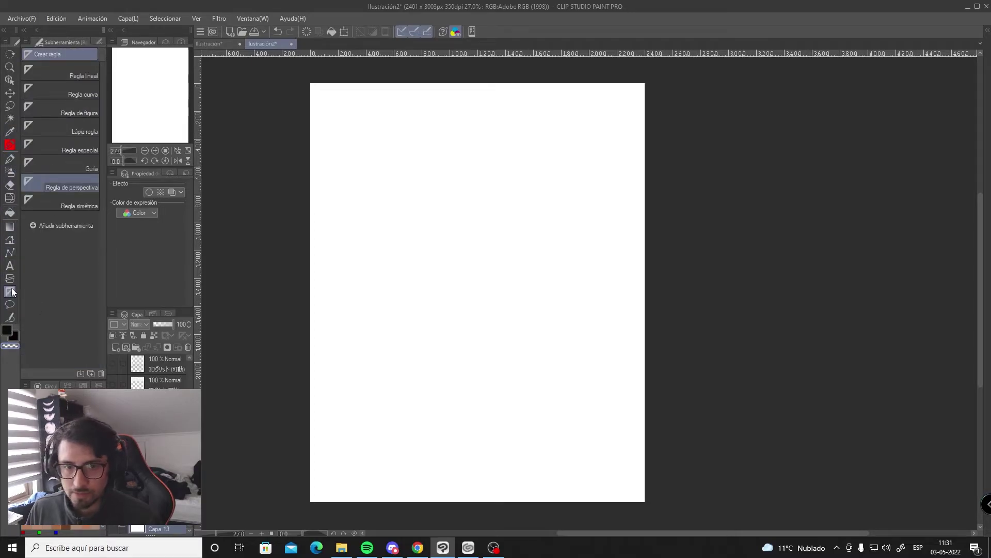
pyautogui.moveTo(334, 219); pyautogui.dragTo(524, 261)
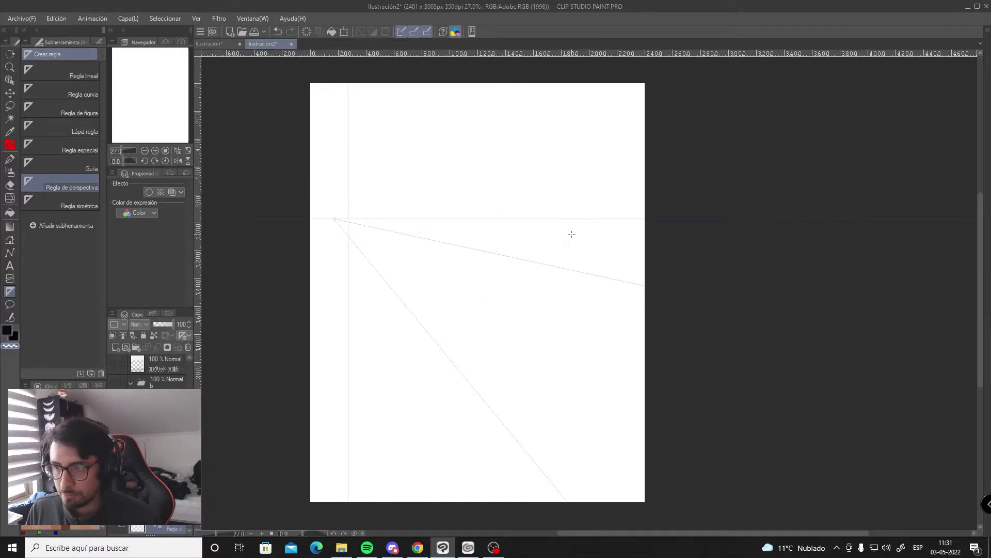
pyautogui.moveTo(618, 221); pyautogui.dragTo(576, 260)
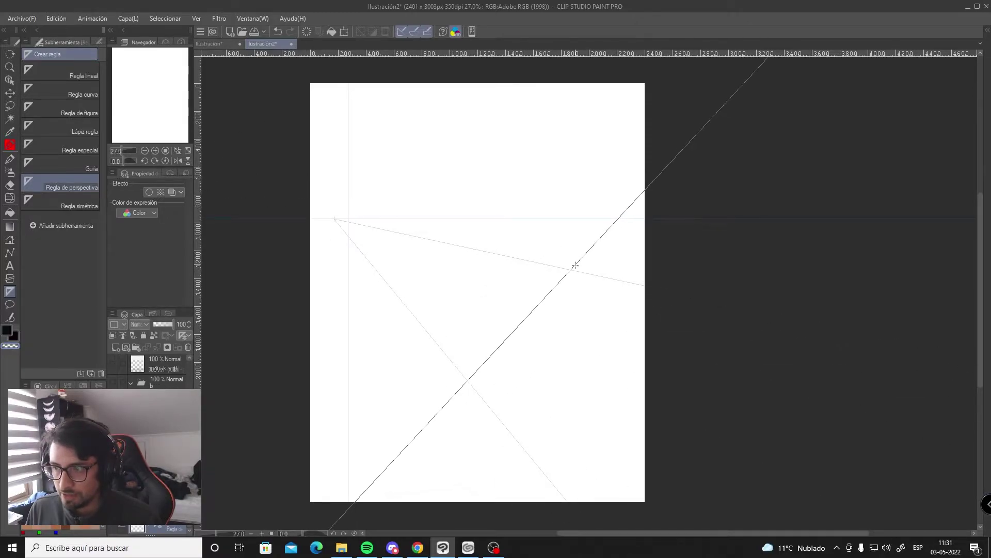
pyautogui.moveTo(615, 221); pyautogui.dragTo(571, 235)
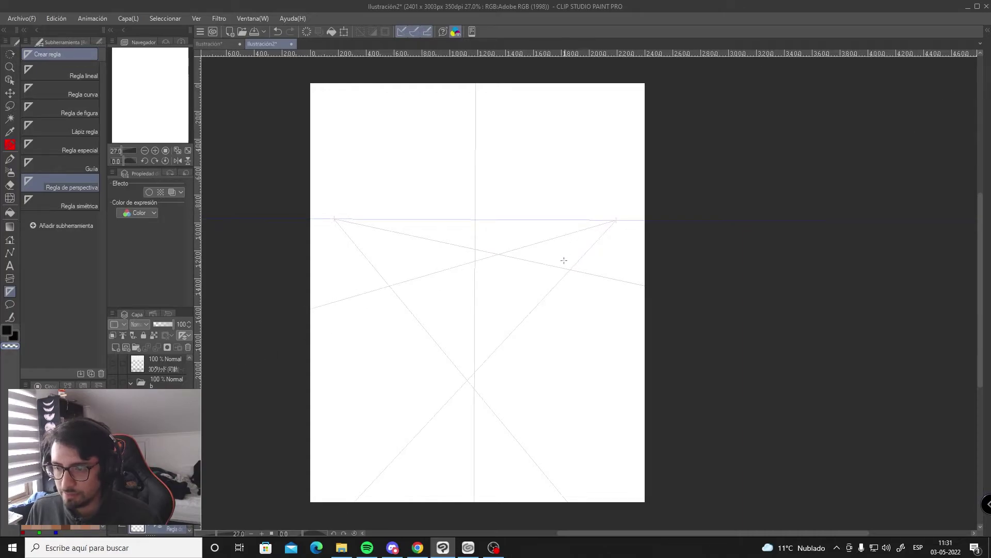
# Step: Draw the four-sided base of a box with the pen on a new layer, following both vanishing points, and start its left vertical edge
pyautogui.press('p')
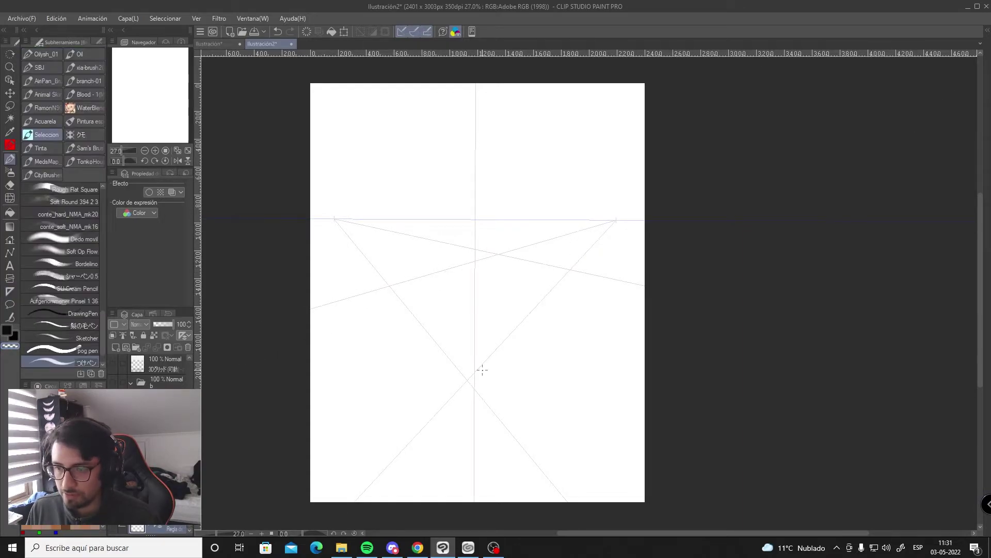
pyautogui.hotkey('ctrl', 'shift', 'n')
pyautogui.moveTo(374, 255); pyautogui.dragTo(473, 345)
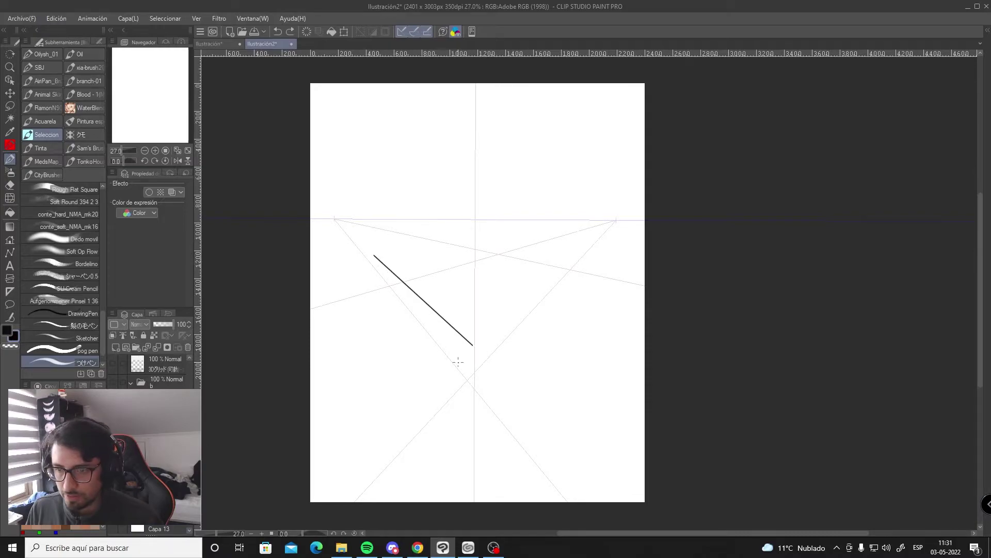
pyautogui.hotkey('ctrl', 'z')
pyautogui.moveTo(366, 252); pyautogui.dragTo(475, 358)
pyautogui.hotkey('ctrl', 'z')
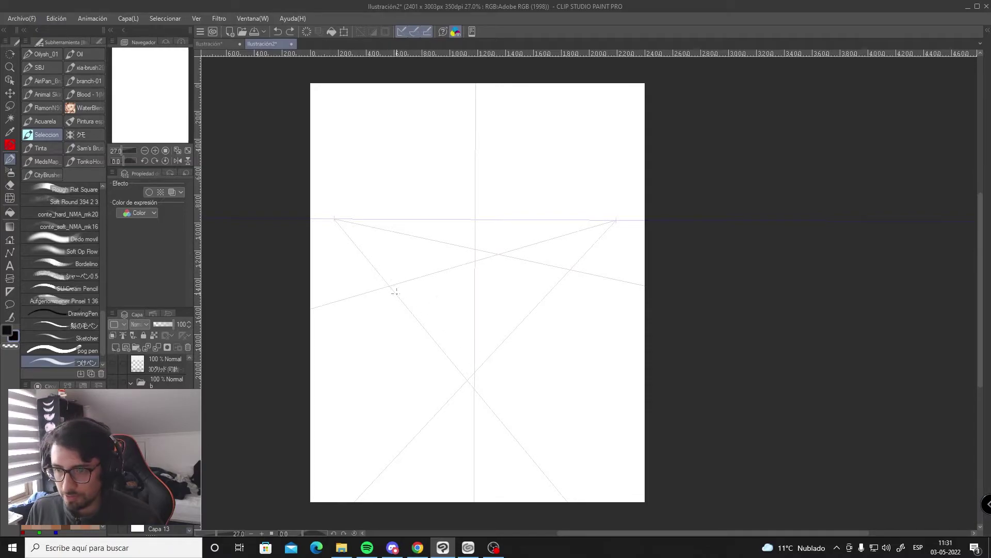
pyautogui.moveTo(396, 293); pyautogui.dragTo(469, 383)
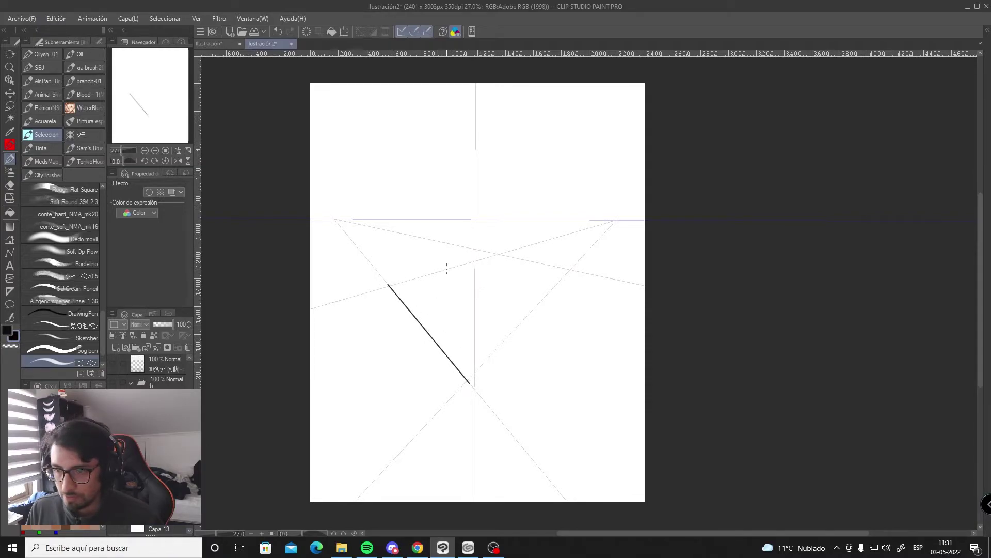
pyautogui.moveTo(447, 268)
pyautogui.mouseDown()
pyautogui.moveTo(532, 305)
pyautogui.moveTo(472, 369)
pyautogui.mouseUp()
pyautogui.hotkey('ctrl', 'z')
pyautogui.moveTo(535, 309); pyautogui.dragTo(469, 382)
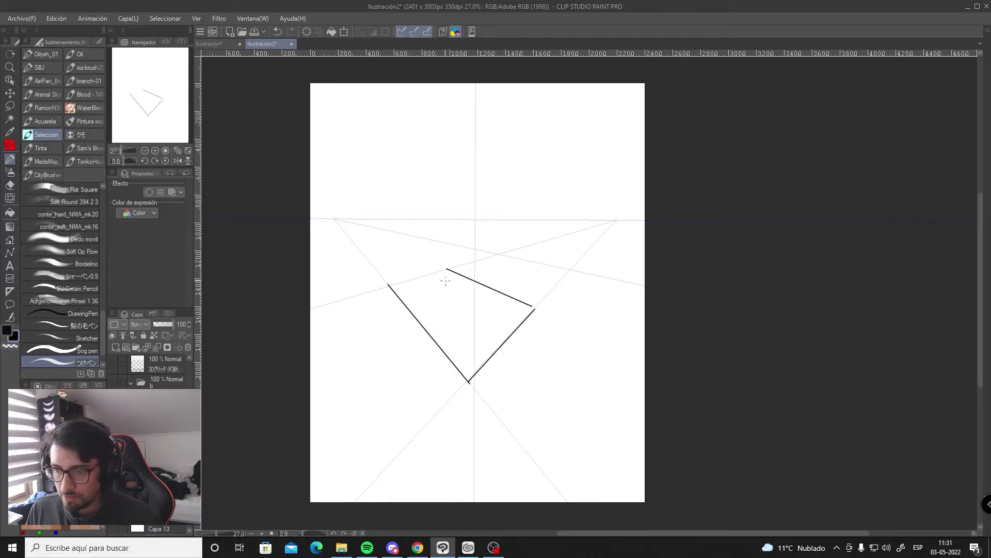
pyautogui.moveTo(446, 268)
pyautogui.mouseDown()
pyautogui.moveTo(388, 284)
pyautogui.moveTo(372, 212)
pyautogui.mouseUp()
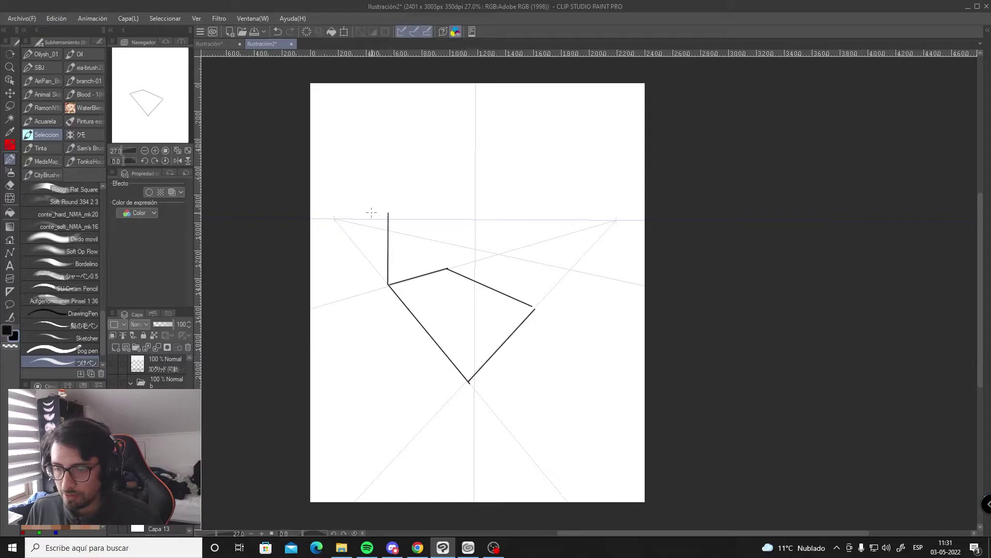
# Step: Draw the remaining vertical edges up from the base corners and undo the misplaced top-edge strokes
pyautogui.moveTo(447, 268); pyautogui.dragTo(447, 221)
pyautogui.moveTo(535, 307); pyautogui.dragTo(535, 234)
pyautogui.moveTo(468, 380); pyautogui.dragTo(467, 257)
pyautogui.moveTo(388, 210)
pyautogui.mouseDown()
pyautogui.moveTo(525, 223)
pyautogui.moveTo(448, 224)
pyautogui.mouseUp()
pyautogui.hotkey('ctrl', 'z')
pyautogui.hotkey('ctrl', 'z')
pyautogui.hotkey('ctrl', 'z')
pyautogui.hotkey('ctrl', 'z')
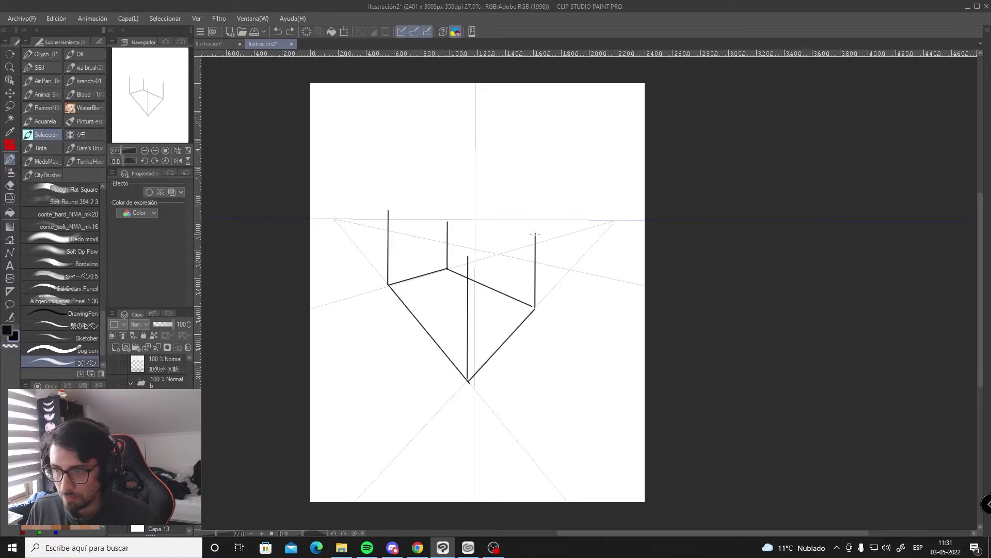
# Step: Draw the box's four top edges toward the two vanishing points, redoing the misplaced front strokes
pyautogui.moveTo(535, 234); pyautogui.dragTo(388, 229)
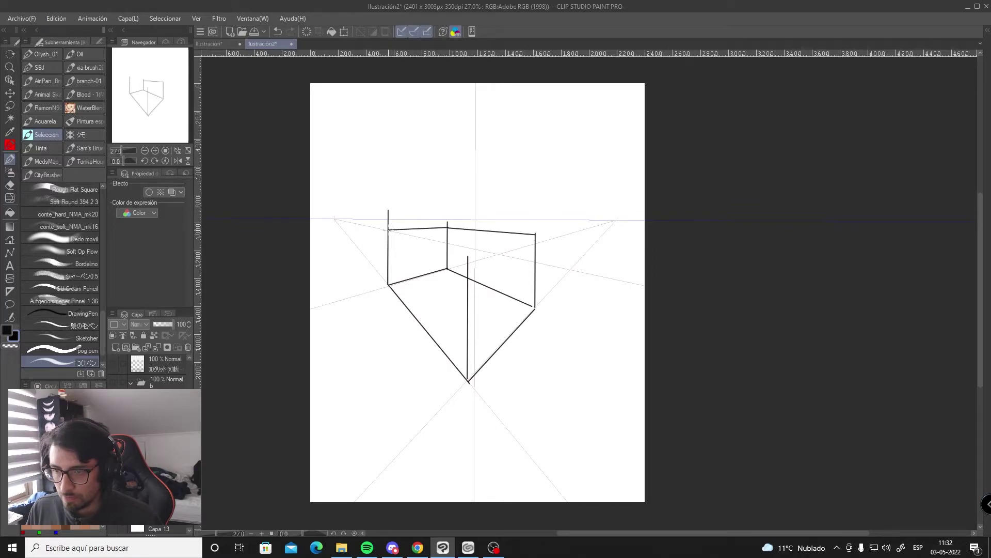
pyautogui.moveTo(460, 255)
pyautogui.mouseDown()
pyautogui.moveTo(393, 231)
pyautogui.moveTo(468, 256)
pyautogui.mouseUp()
pyautogui.hotkey('ctrl', 'z')
pyautogui.hotkey('ctrl', 'z')
pyautogui.moveTo(391, 230)
pyautogui.mouseDown()
pyautogui.moveTo(468, 250)
pyautogui.moveTo(535, 235)
pyautogui.mouseUp()
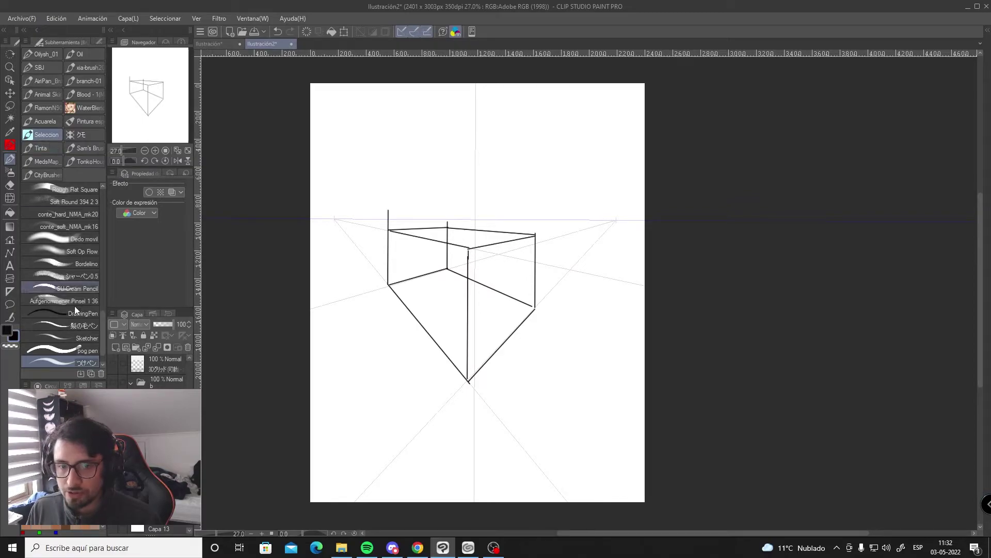
# Step: Try marking the box's front vertical edge, undo the snapped strokes, and turn off snapping to the special ruler
pyautogui.moveTo(452, 248); pyautogui.dragTo(452, 374)
pyautogui.hotkey('ctrl', 'z')
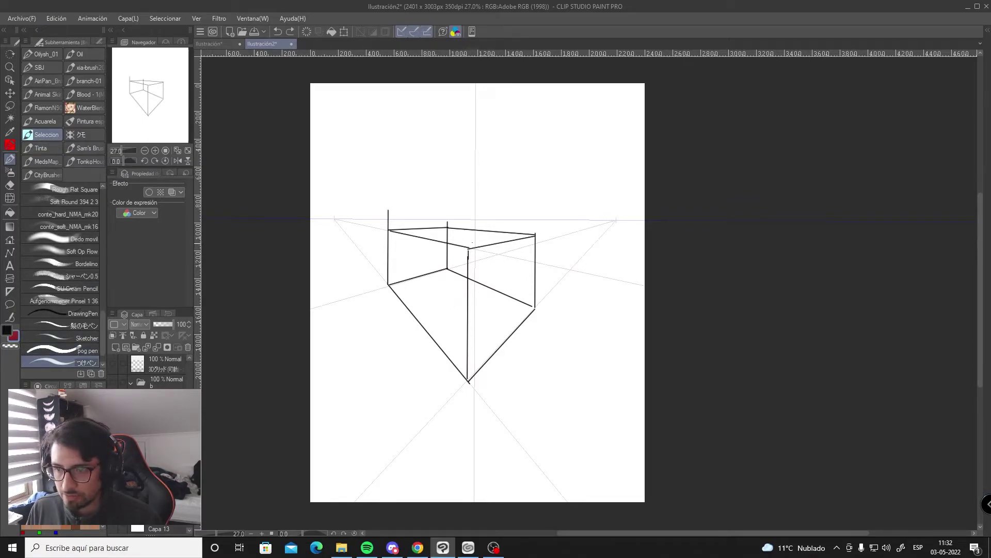
pyautogui.moveTo(469, 217); pyautogui.dragTo(469, 360)
pyautogui.hotkey('ctrl', 'z')
pyautogui.click(416, 34)
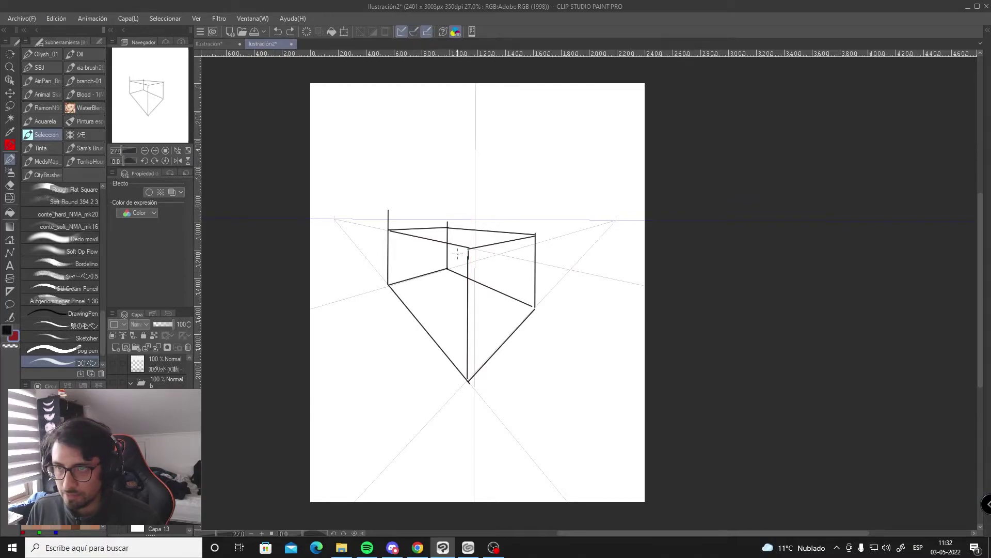
# Step: Circle the box's front vertical edge and left face freehand in red, undoing each mark
pyautogui.moveTo(463, 244)
pyautogui.mouseDown()
pyautogui.moveTo(481, 356)
pyautogui.moveTo(479, 275)
pyautogui.moveTo(472, 245)
pyautogui.moveTo(465, 254)
pyautogui.moveTo(462, 246)
pyautogui.moveTo(469, 383)
pyautogui.moveTo(481, 311)
pyautogui.moveTo(469, 240)
pyautogui.mouseUp()
pyautogui.hotkey('ctrl', 'z')
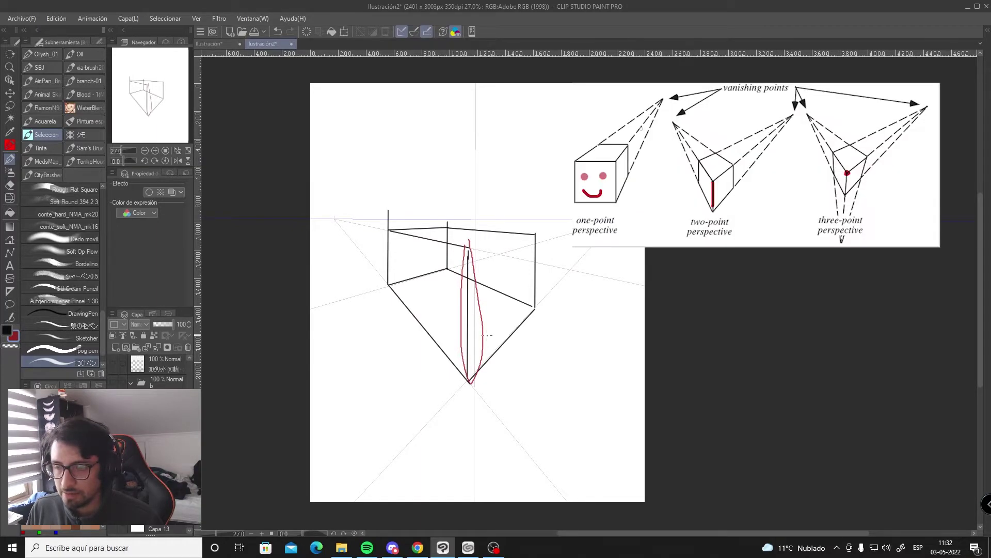
pyautogui.hotkey('ctrl', 'z')
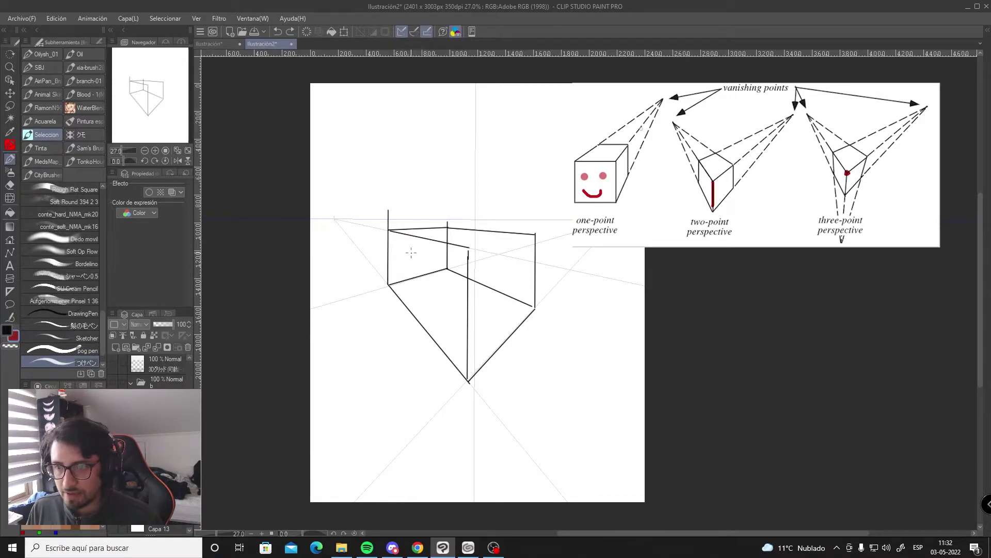
pyautogui.moveTo(402, 238)
pyautogui.mouseDown()
pyautogui.moveTo(393, 266)
pyautogui.moveTo(420, 321)
pyautogui.moveTo(465, 327)
pyautogui.moveTo(471, 267)
pyautogui.moveTo(444, 241)
pyautogui.moveTo(396, 244)
pyautogui.moveTo(392, 271)
pyautogui.mouseUp()
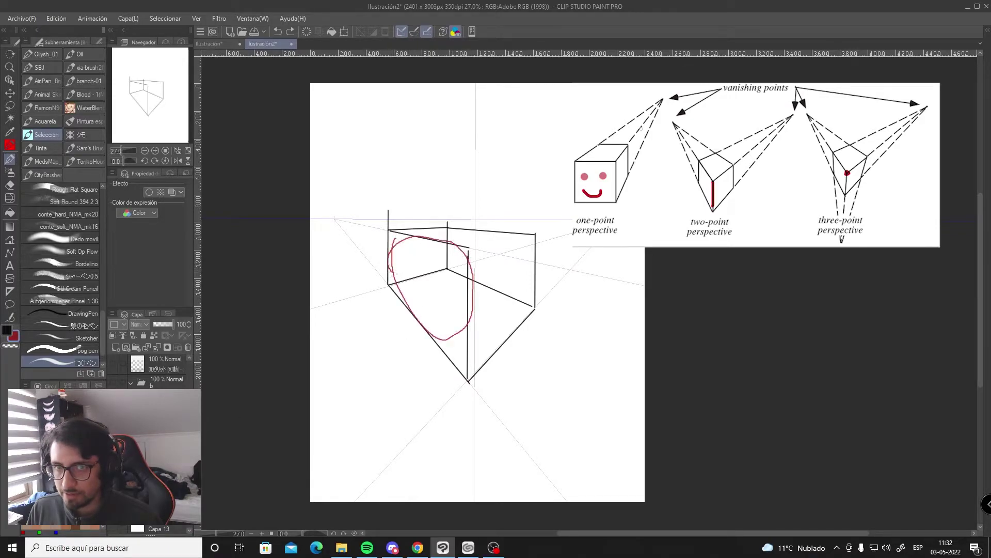
pyautogui.hotkey('ctrl', 'z')
pyautogui.moveTo(464, 243)
pyautogui.mouseDown()
pyautogui.moveTo(471, 384)
pyautogui.moveTo(476, 244)
pyautogui.mouseUp()
pyautogui.hotkey('ctrl', 'z')
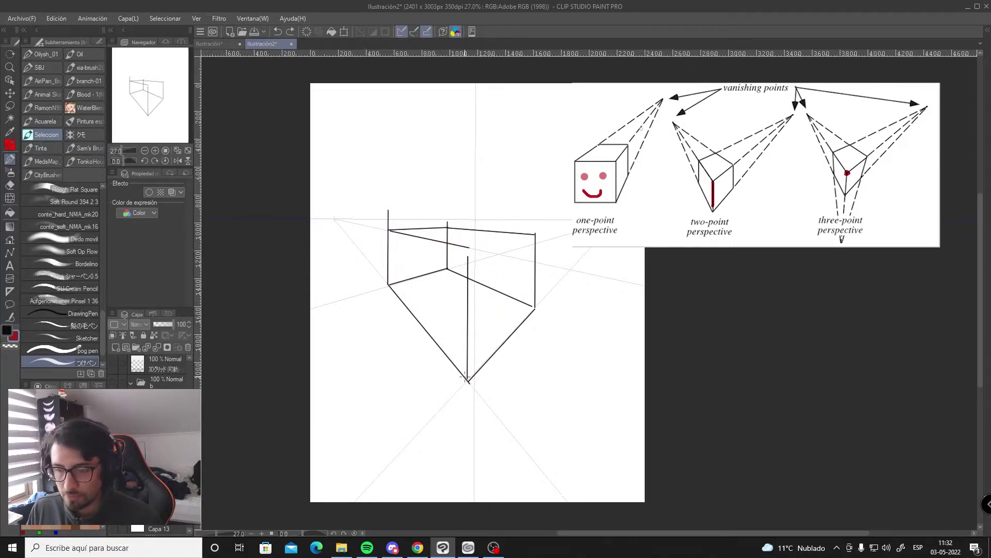
# Step: Undo all the box lines so only the two-point perspective ruler remains on the canvas
pyautogui.hotkey('ctrl', 'z')
pyautogui.hotkey('ctrl', 'z')
pyautogui.hotkey('ctrl', 'z')
pyautogui.hotkey('ctrl', 'z')
pyautogui.hotkey('ctrl', 'z')
pyautogui.hotkey('ctrl', 'z')
pyautogui.hotkey('ctrl', 'z')
pyautogui.hotkey('ctrl', 'z')
pyautogui.hotkey('ctrl', 'z')
pyautogui.hotkey('ctrl', 'z')
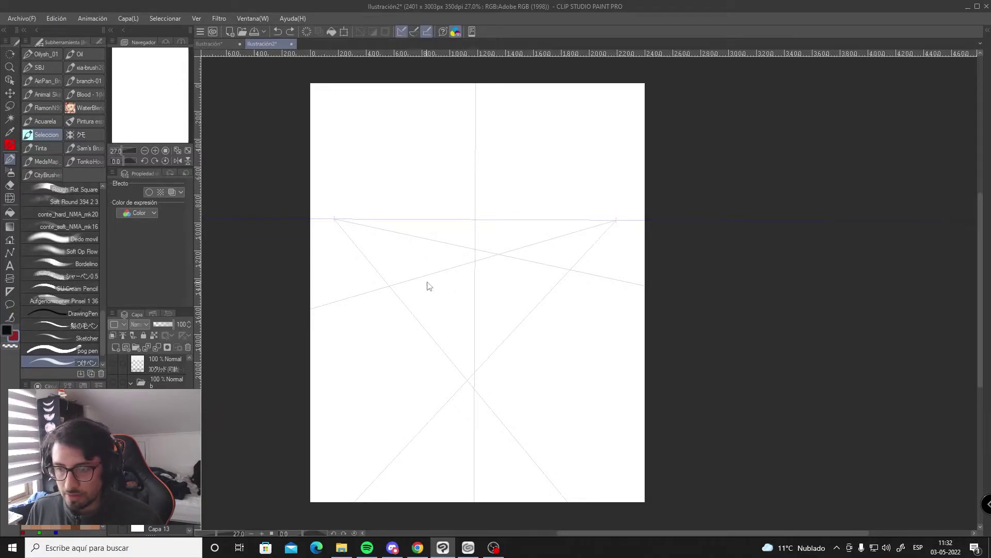
# Step: Select the two-point perspective ruler with the Object tool and adjust the angles of guide lines from both vanishing points
pyautogui.click(13, 200)
pyautogui.click(8, 84)
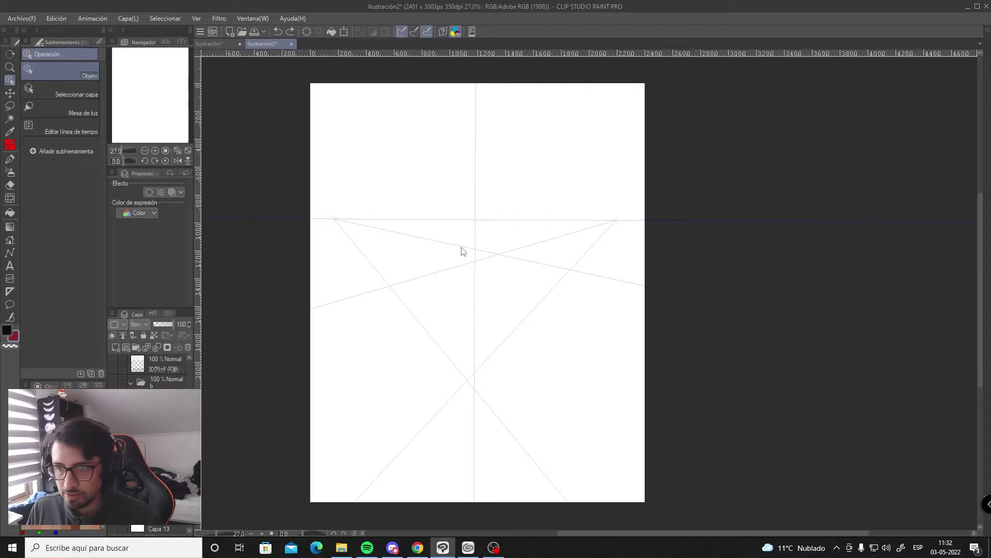
pyautogui.click(502, 255)
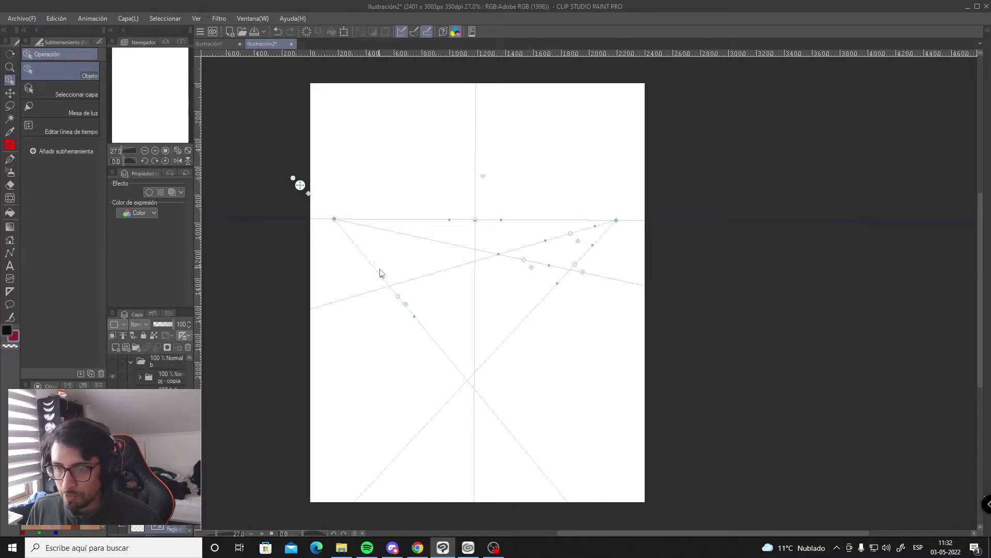
pyautogui.moveTo(398, 294)
pyautogui.mouseDown()
pyautogui.moveTo(420, 270)
pyautogui.moveTo(405, 293)
pyautogui.mouseUp()
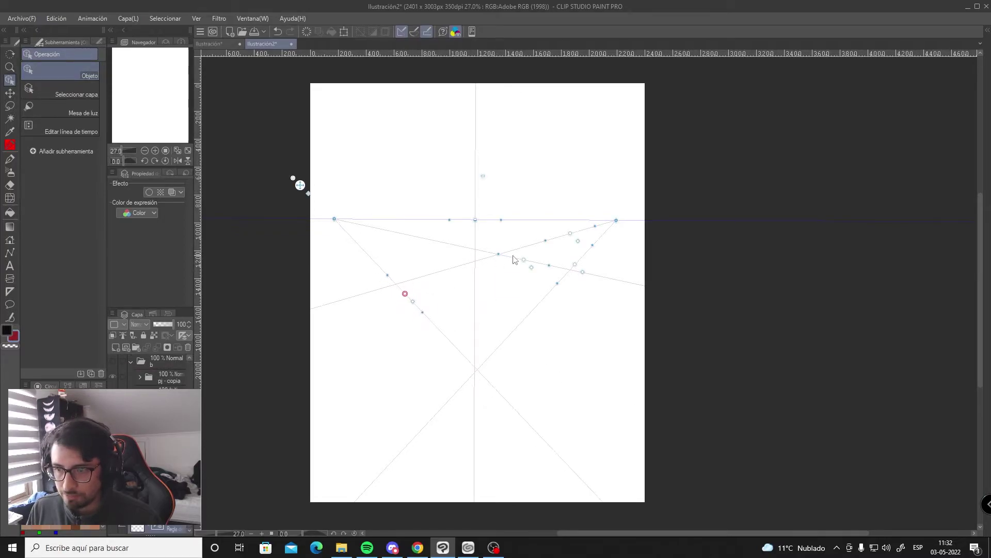
pyautogui.moveTo(524, 259)
pyautogui.mouseDown()
pyautogui.moveTo(505, 294)
pyautogui.moveTo(520, 262)
pyautogui.mouseUp()
pyautogui.moveTo(570, 233)
pyautogui.mouseDown()
pyautogui.moveTo(573, 245)
pyautogui.moveTo(566, 232)
pyautogui.mouseUp()
# Step: Draw five red pen lines below the horizon, all receding toward the left vanishing point
pyautogui.press('p')
pyautogui.moveTo(382, 293)
pyautogui.mouseDown()
pyautogui.moveTo(448, 395)
pyautogui.moveTo(454, 345)
pyautogui.moveTo(474, 366)
pyautogui.mouseUp()
pyautogui.moveTo(418, 278); pyautogui.dragTo(514, 345)
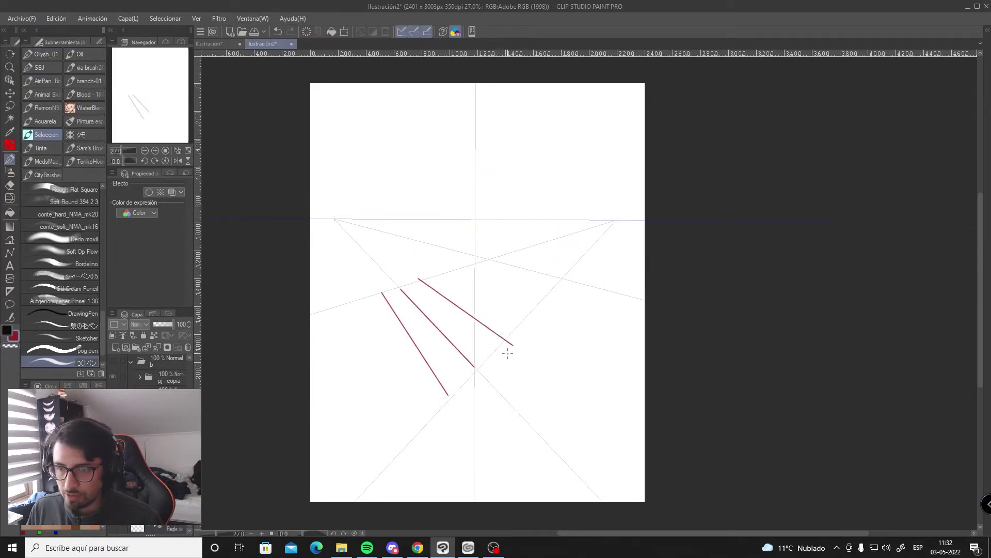
pyautogui.moveTo(434, 274); pyautogui.dragTo(516, 319)
pyautogui.moveTo(465, 265); pyautogui.dragTo(530, 287)
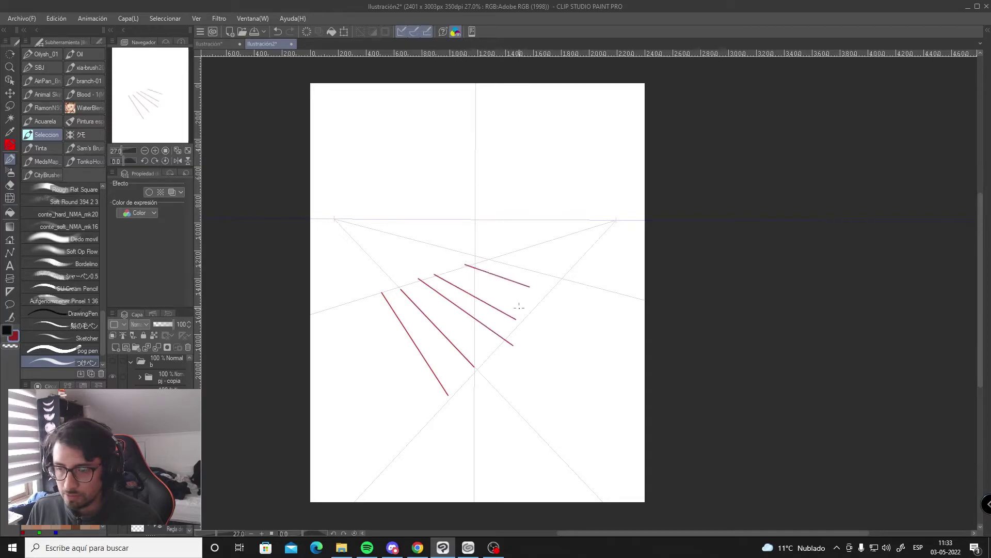
# Step: Draw vertical edges up from the near ends of the receding lines and start a top edge toward the left vanishing point
pyautogui.moveTo(477, 365); pyautogui.dragTo(460, 281)
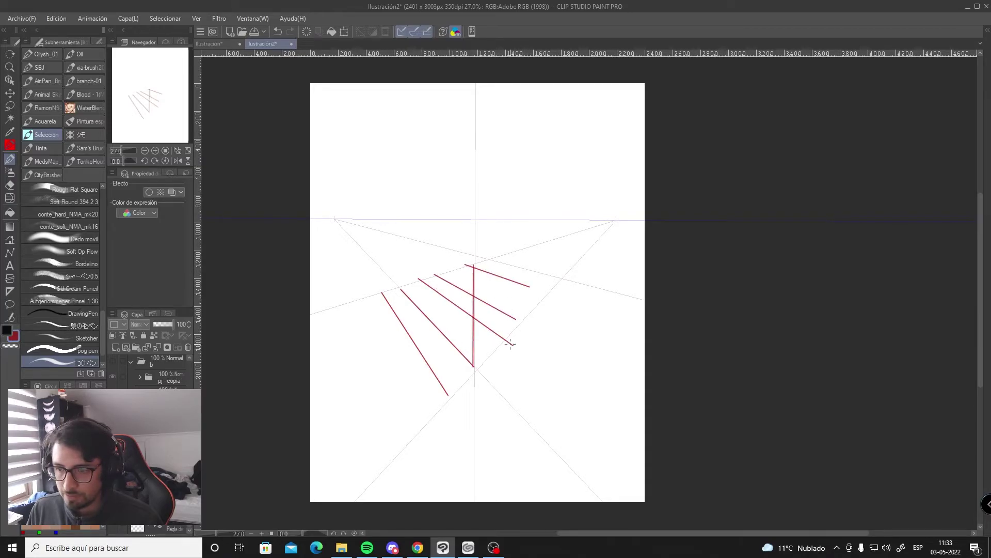
pyautogui.moveTo(506, 341); pyautogui.dragTo(506, 259)
pyautogui.moveTo(515, 317)
pyautogui.mouseDown()
pyautogui.moveTo(518, 260)
pyautogui.moveTo(528, 248)
pyautogui.mouseUp()
pyautogui.moveTo(449, 391)
pyautogui.mouseDown()
pyautogui.moveTo(451, 289)
pyautogui.moveTo(401, 261)
pyautogui.mouseUp()
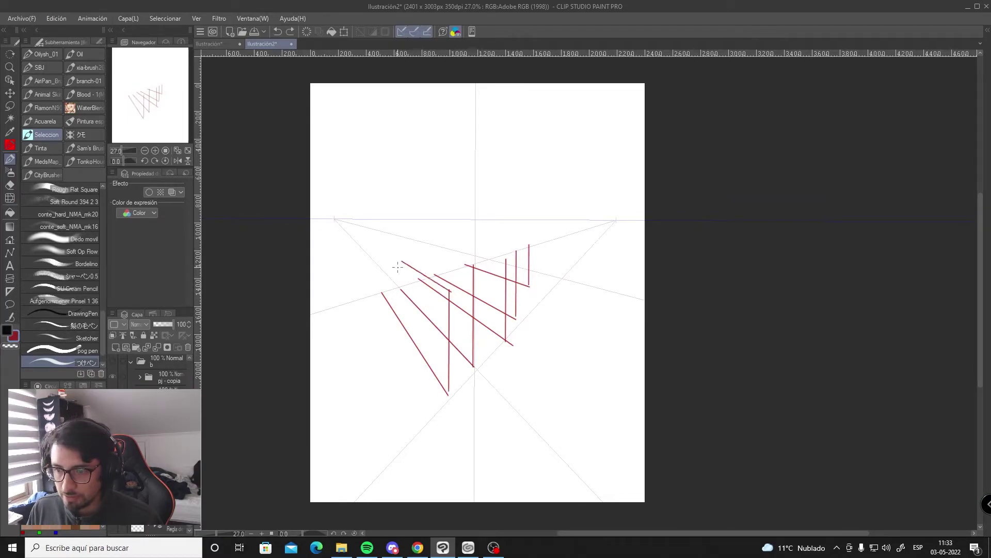
# Step: Add rear verticals and top edges following both vanishing points, undoing the misplaced strokes
pyautogui.moveTo(473, 267)
pyautogui.mouseDown()
pyautogui.moveTo(423, 250)
pyautogui.moveTo(423, 284)
pyautogui.moveTo(402, 290)
pyautogui.mouseUp()
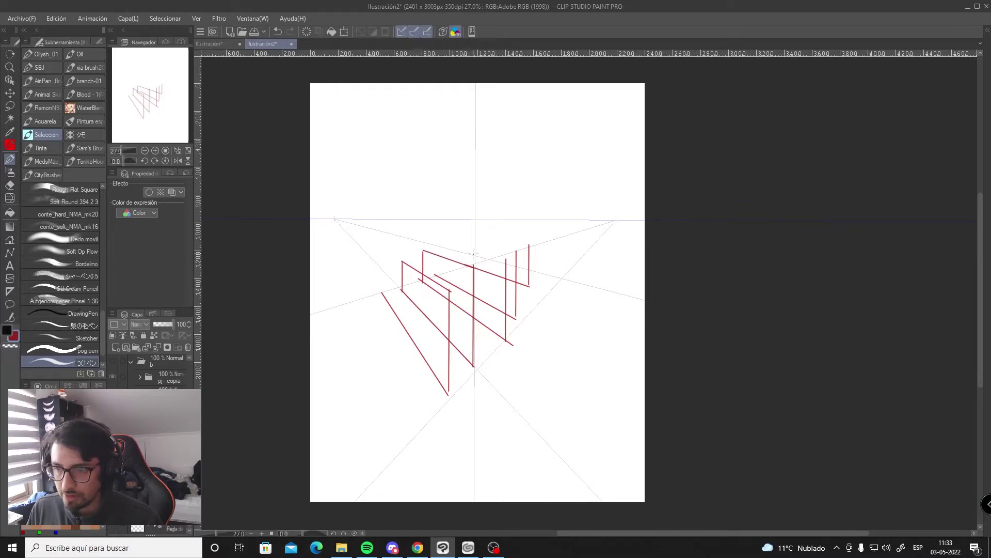
pyautogui.moveTo(505, 261)
pyautogui.mouseDown()
pyautogui.moveTo(463, 248)
pyautogui.moveTo(467, 240)
pyautogui.moveTo(465, 267)
pyautogui.mouseUp()
pyautogui.hotkey('ctrl', 'z')
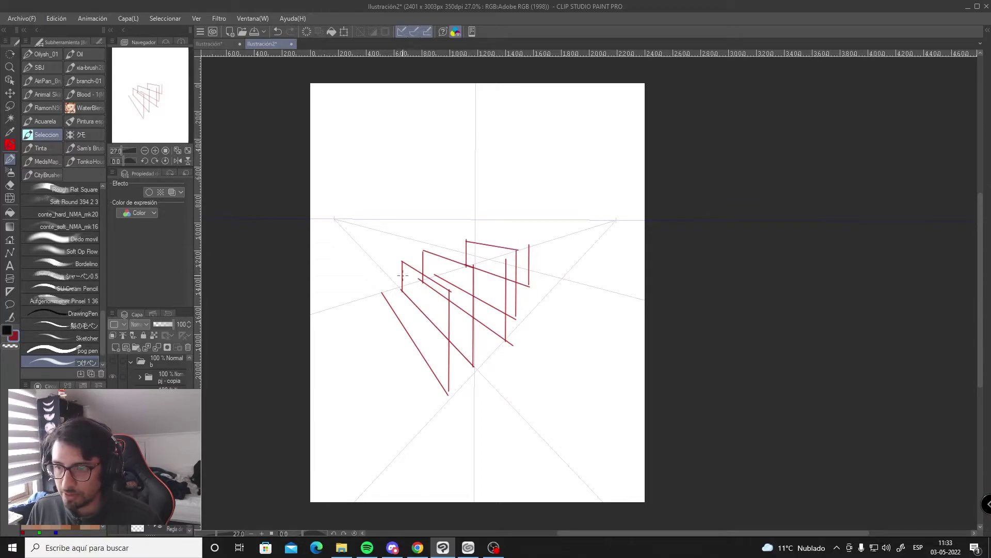
pyautogui.moveTo(402, 262)
pyautogui.mouseDown()
pyautogui.moveTo(471, 249)
pyautogui.moveTo(468, 241)
pyautogui.mouseUp()
pyautogui.hotkey('ctrl', 'z')
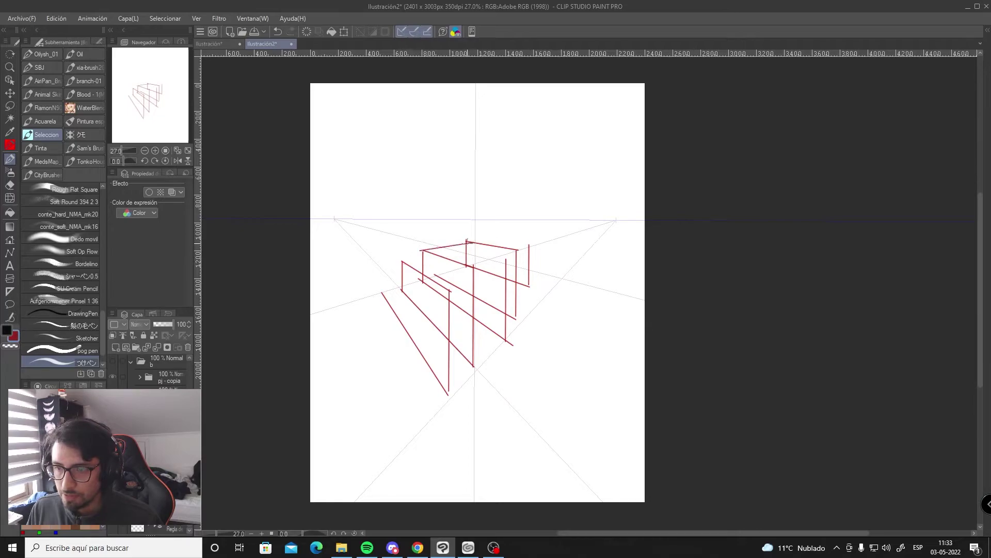
# Step: Undo all the red practice lines so only the two-point perspective ruler remains
pyautogui.hotkey('ctrl', 'z')
pyautogui.hotkey('ctrl', 'z')
pyautogui.hotkey('ctrl', 'z')
pyautogui.hotkey('ctrl', 'z')
pyautogui.hotkey('ctrl', 'z')
pyautogui.hotkey('ctrl', 'z')
pyautogui.hotkey('ctrl', 'z')
pyautogui.hotkey('ctrl', 'z')
pyautogui.hotkey('ctrl', 'z')
pyautogui.hotkey('ctrl', 'z')
pyautogui.hotkey('ctrl', 'z')
pyautogui.hotkey('ctrl', 'z')
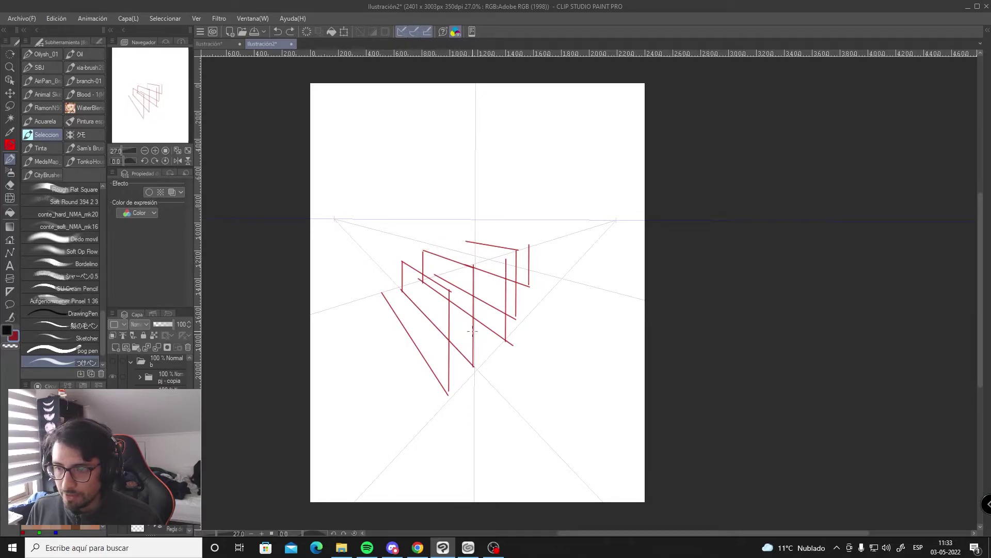
pyautogui.hotkey('ctrl', 'z')
pyautogui.hotkey('ctrl', 'z')
pyautogui.hotkey('ctrl', 'z')
pyautogui.hotkey('ctrl', 'z')
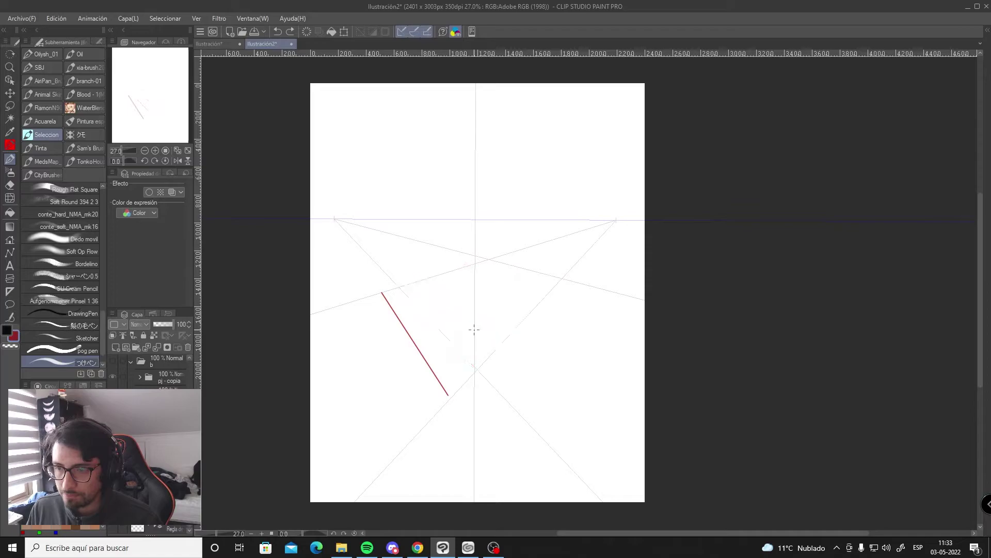
# Step: Replace the ruler with a three-point perspective ruler, placing two vanishing points on the horizon and a third centred near the page's bottom
pyautogui.click(10, 143)
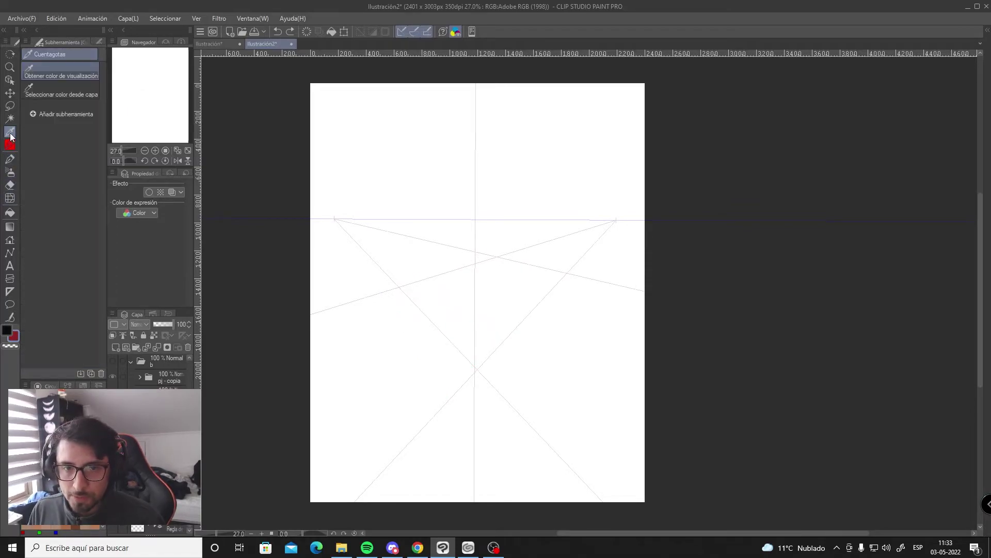
pyautogui.click(10, 291)
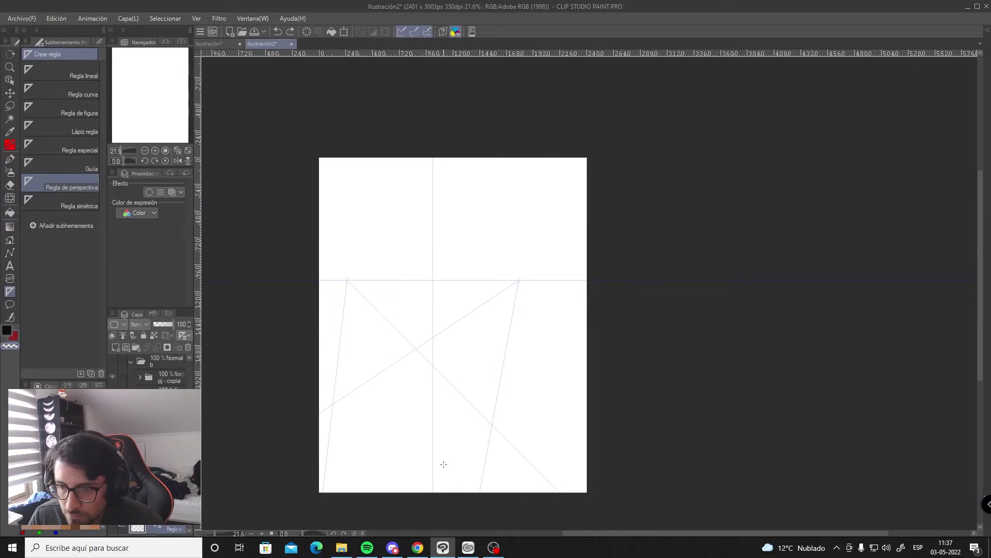
pyautogui.hotkey('ctrl', 'z')
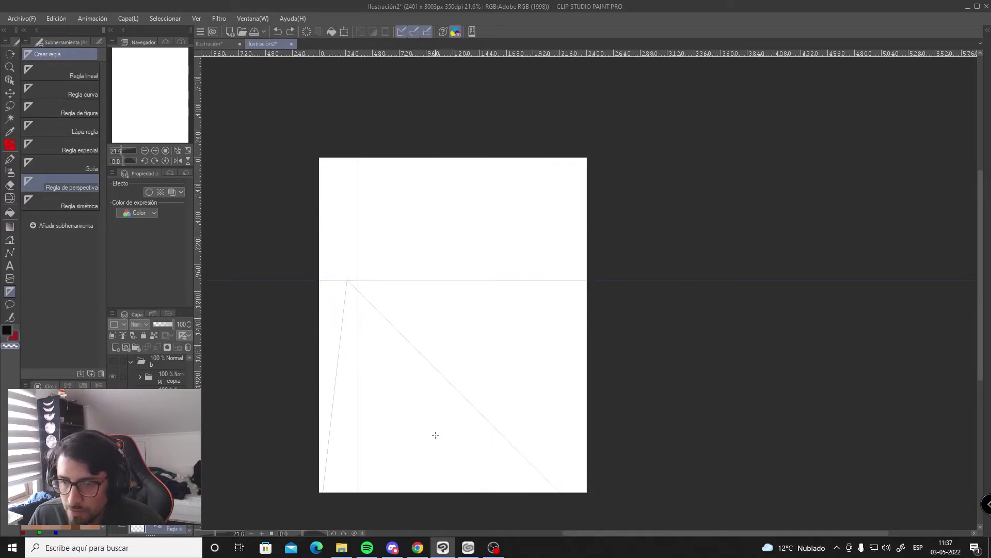
pyautogui.moveTo(532, 282)
pyautogui.mouseDown()
pyautogui.moveTo(520, 297)
pyautogui.moveTo(535, 288)
pyautogui.mouseUp()
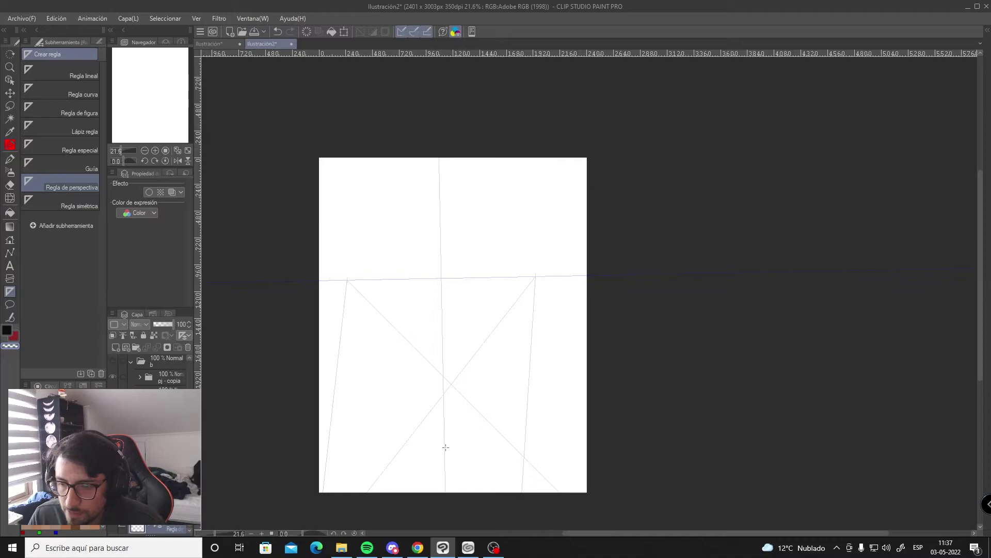
pyautogui.moveTo(442, 465); pyautogui.dragTo(450, 433)
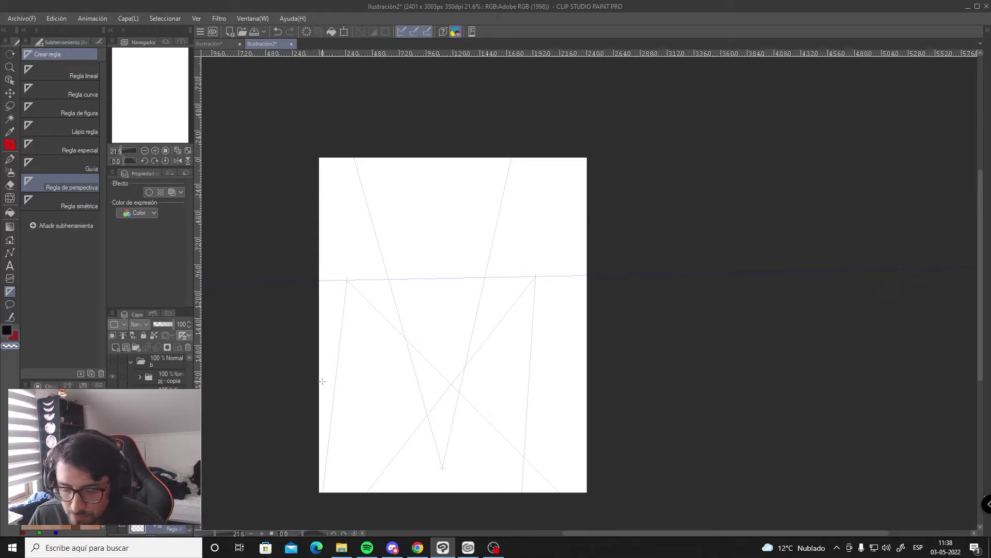
# Step: Try pen strokes snapped to the three-point ruler around the lower vanishing point, undoing each one
pyautogui.press('p')
pyautogui.moveTo(420, 285); pyautogui.dragTo(432, 398)
pyautogui.hotkey('ctrl', 'z')
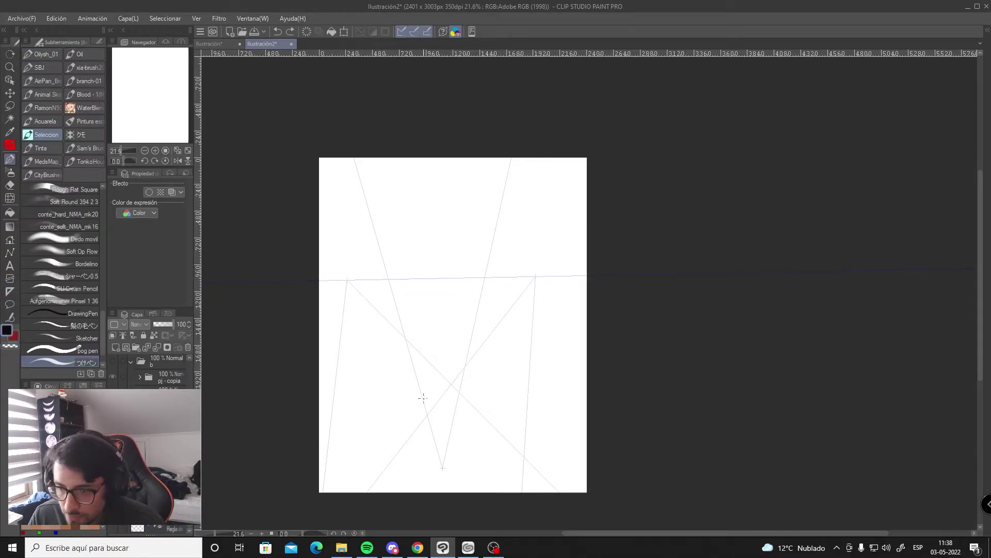
pyautogui.moveTo(420, 395)
pyautogui.mouseDown()
pyautogui.moveTo(436, 420)
pyautogui.moveTo(471, 396)
pyautogui.moveTo(460, 391)
pyautogui.moveTo(442, 437)
pyautogui.moveTo(452, 446)
pyautogui.moveTo(482, 387)
pyautogui.mouseUp()
pyautogui.hotkey('ctrl', 'z')
pyautogui.hotkey('ctrl', 'z')
pyautogui.hotkey('ctrl', 'z')
pyautogui.hotkey('ctrl', 'z')
pyautogui.hotkey('ctrl', 'z')
pyautogui.hotkey('ctrl', 'z')
pyautogui.moveTo(443, 463); pyautogui.dragTo(416, 413)
pyautogui.hotkey('ctrl', 'z')
pyautogui.hotkey('ctrl', 'z')
pyautogui.moveTo(467, 320); pyautogui.dragTo(443, 463)
pyautogui.hotkey('ctrl', 'z')
# Step: Draw three black lines from the horizon converging on the lower vanishing point: right, left and middle
pyautogui.moveTo(480, 284); pyautogui.dragTo(443, 464)
pyautogui.moveTo(392, 282); pyautogui.dragTo(443, 464)
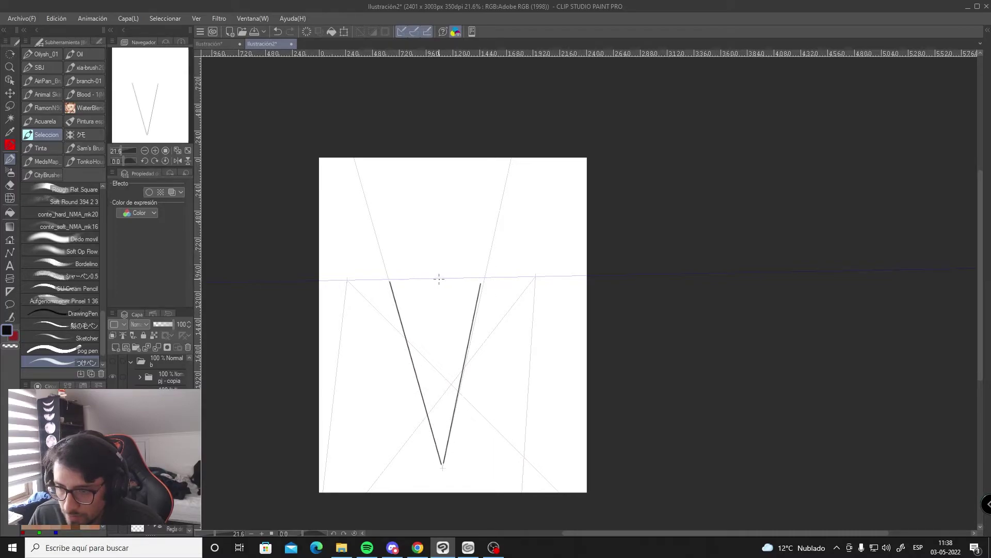
pyautogui.moveTo(439, 279); pyautogui.dragTo(442, 461)
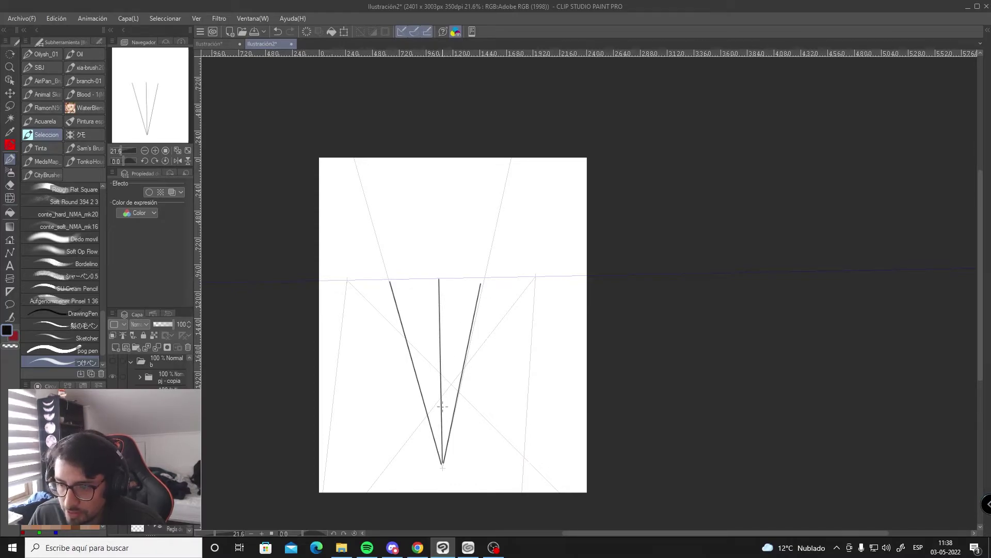
# Step: Connect the three converging lines with V-shaped cross edges following the horizon's vanishing points, and close the shape along the horizon
pyautogui.moveTo(441, 396); pyautogui.dragTo(455, 381)
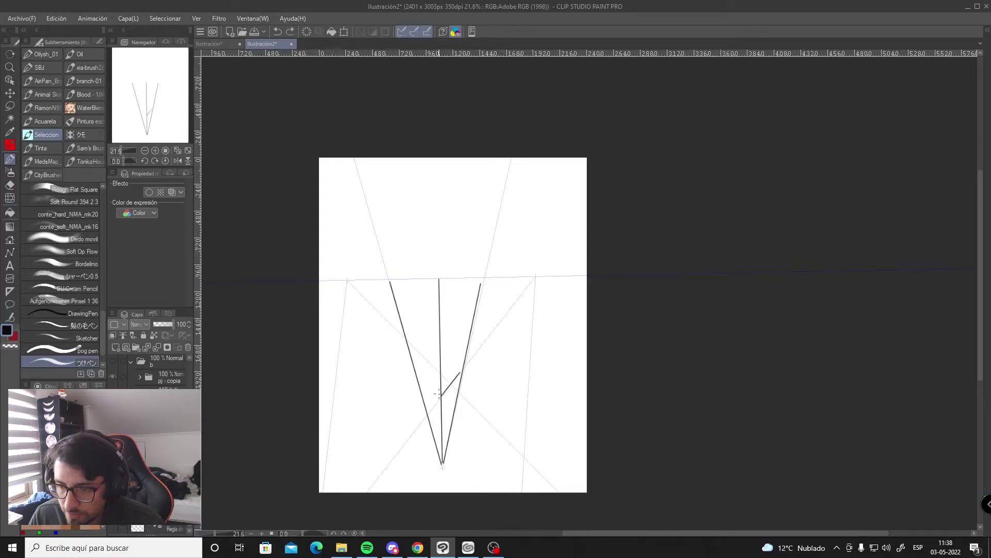
pyautogui.moveTo(439, 396)
pyautogui.mouseDown()
pyautogui.moveTo(416, 367)
pyautogui.moveTo(406, 369)
pyautogui.mouseUp()
pyautogui.moveTo(403, 327)
pyautogui.mouseDown()
pyautogui.moveTo(432, 350)
pyautogui.moveTo(465, 337)
pyautogui.moveTo(479, 299)
pyautogui.moveTo(398, 298)
pyautogui.mouseUp()
pyautogui.hotkey('ctrl', 'z')
pyautogui.hotkey('ctrl', 'z')
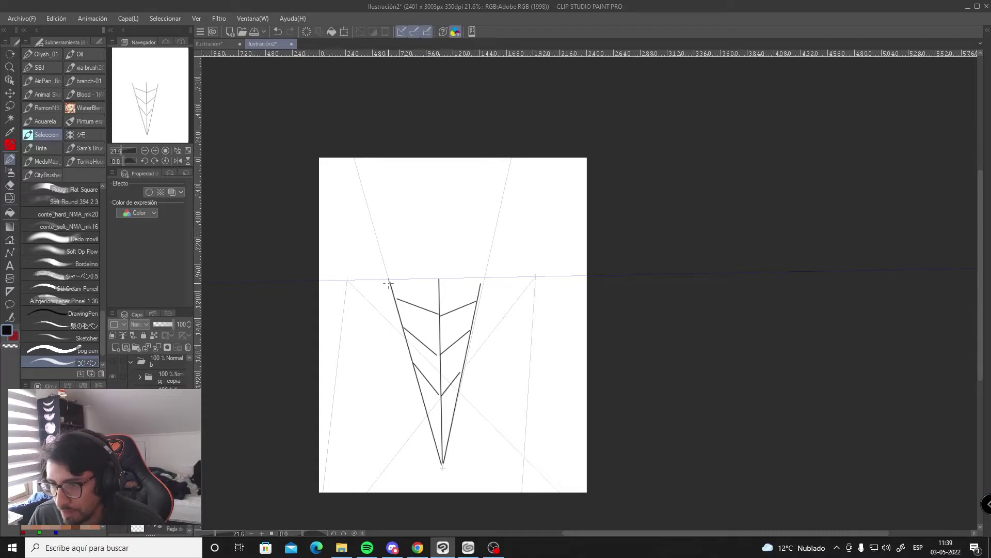
pyautogui.moveTo(389, 283); pyautogui.dragTo(489, 277)
# Step: Undo the lines of the three-point perspective drawing
pyautogui.hotkey('ctrl', 'z')
pyautogui.hotkey('ctrl', 'z')
pyautogui.hotkey('ctrl', 'z')
pyautogui.hotkey('ctrl', 'z')
pyautogui.hotkey('ctrl', 'z')
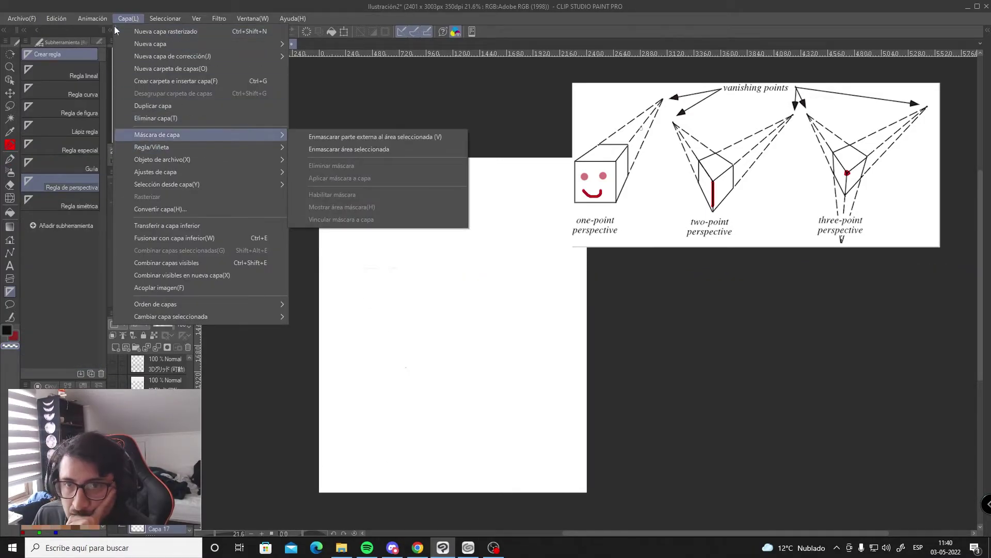
pyautogui.click(115, 22)
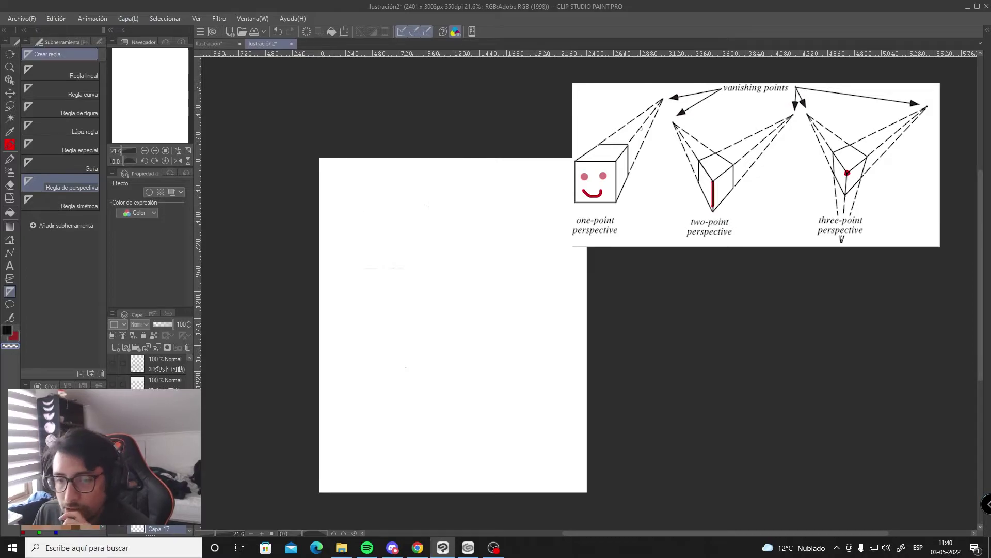
pyautogui.click(139, 19)
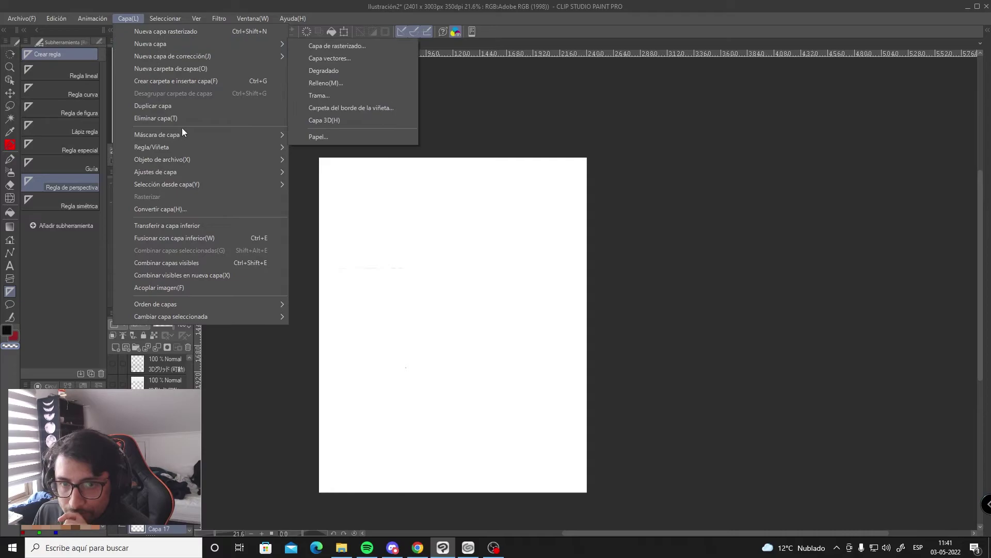
pyautogui.moveTo(183, 134)
pyautogui.click(159, 532)
pyautogui.scroll(-2, 159, 531)
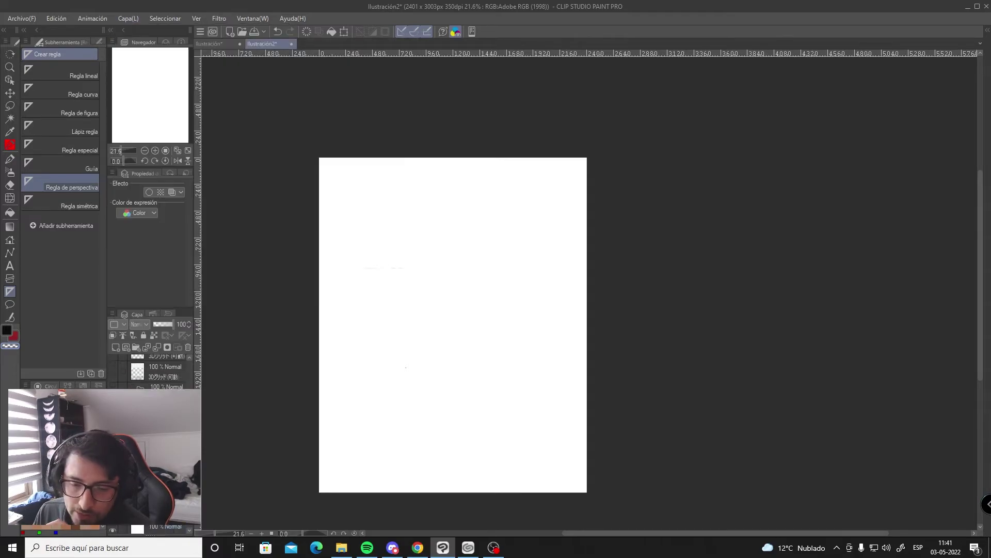
# Step: Create a two-point perspective ruler on a new layer with the Create Perspective Ruler command
pyautogui.click(135, 19)
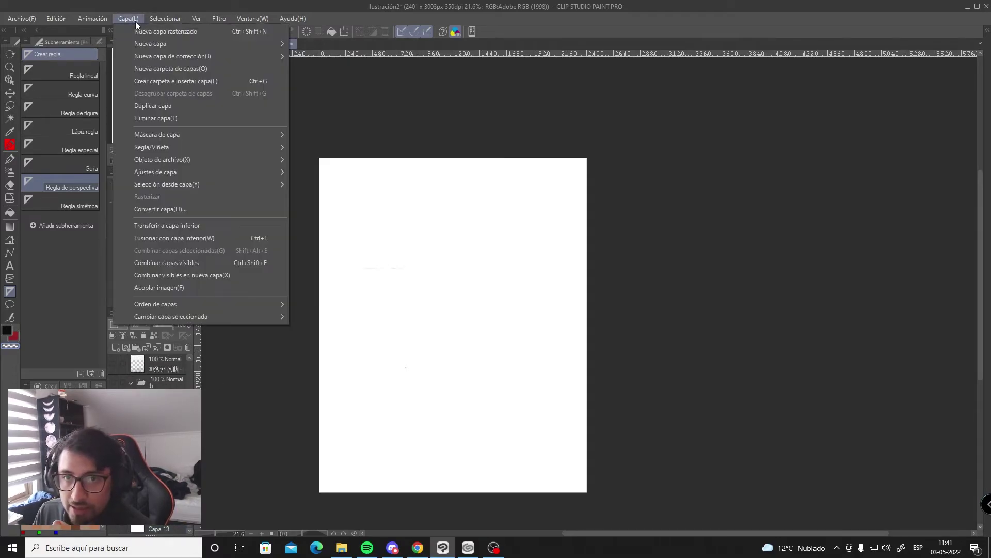
pyautogui.moveTo(180, 135)
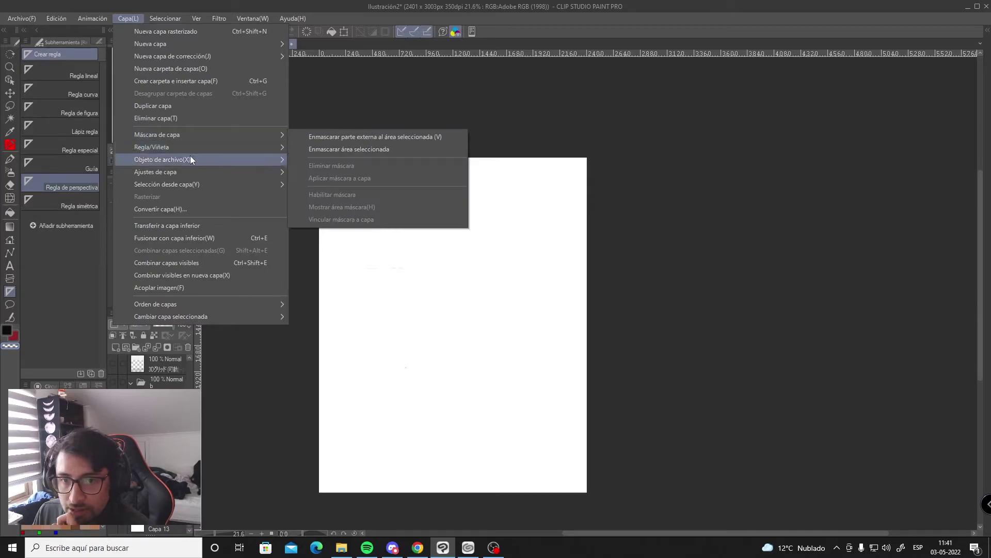
pyautogui.click(363, 231)
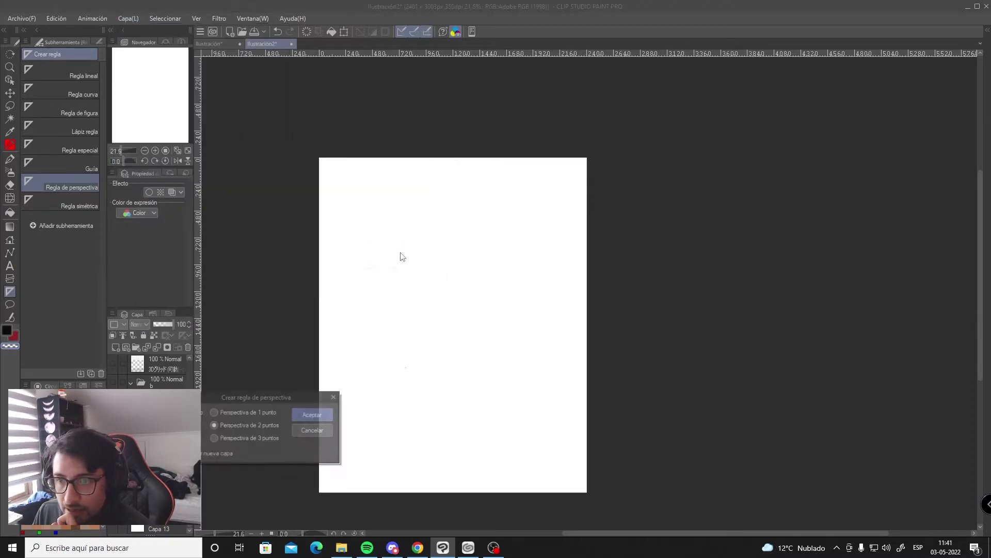
pyautogui.moveTo(283, 383); pyautogui.dragTo(315, 334)
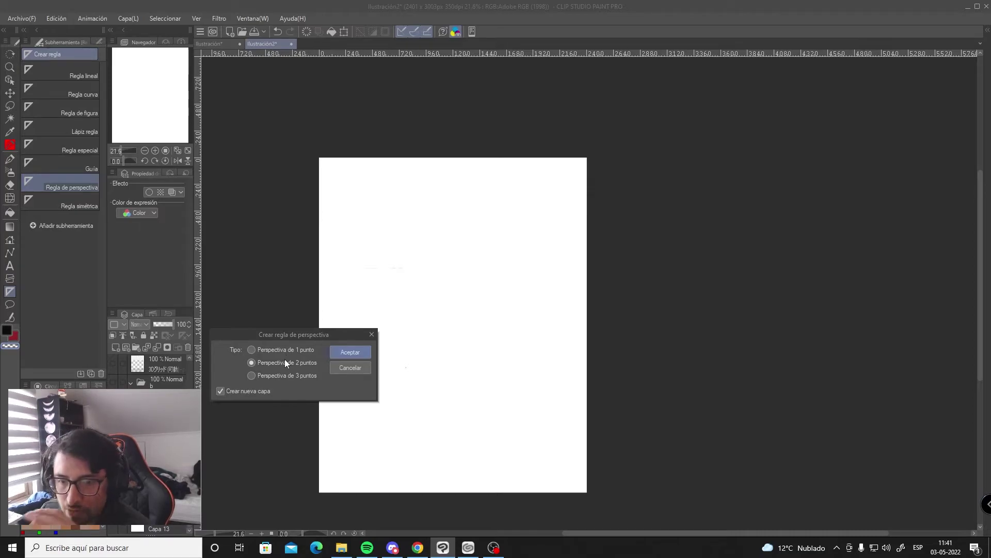
pyautogui.click(343, 352)
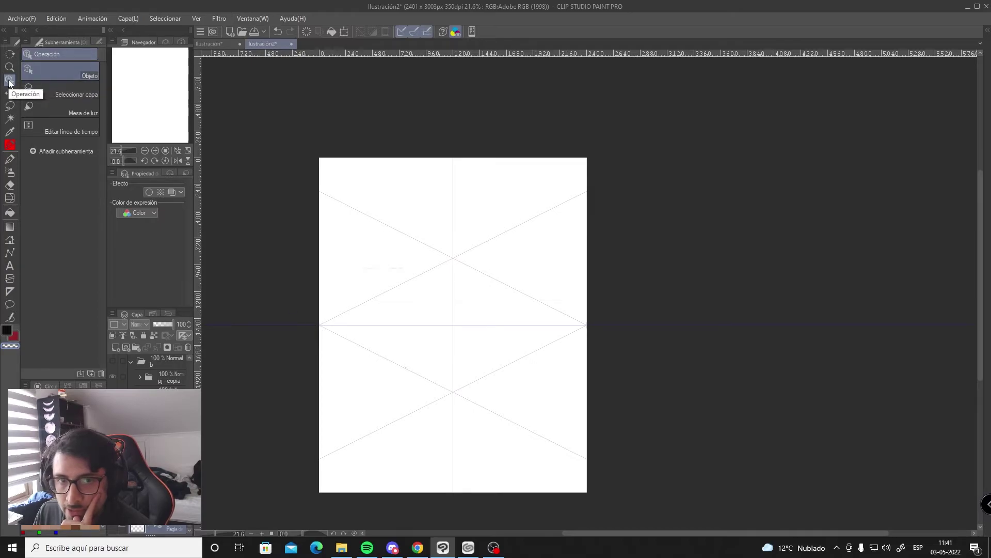
# Step: Select the new ruler with the Object tool, shift its horizon slightly down and place the vanishing points at the page's side edges
pyautogui.click(321, 325)
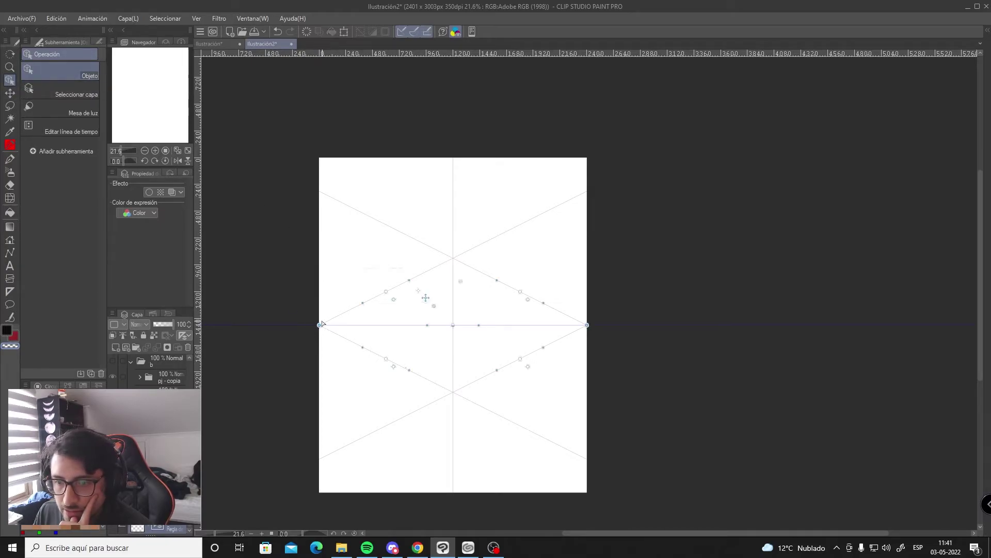
pyautogui.moveTo(454, 333)
pyautogui.mouseDown()
pyautogui.moveTo(454, 308)
pyautogui.moveTo(451, 327)
pyautogui.mouseUp()
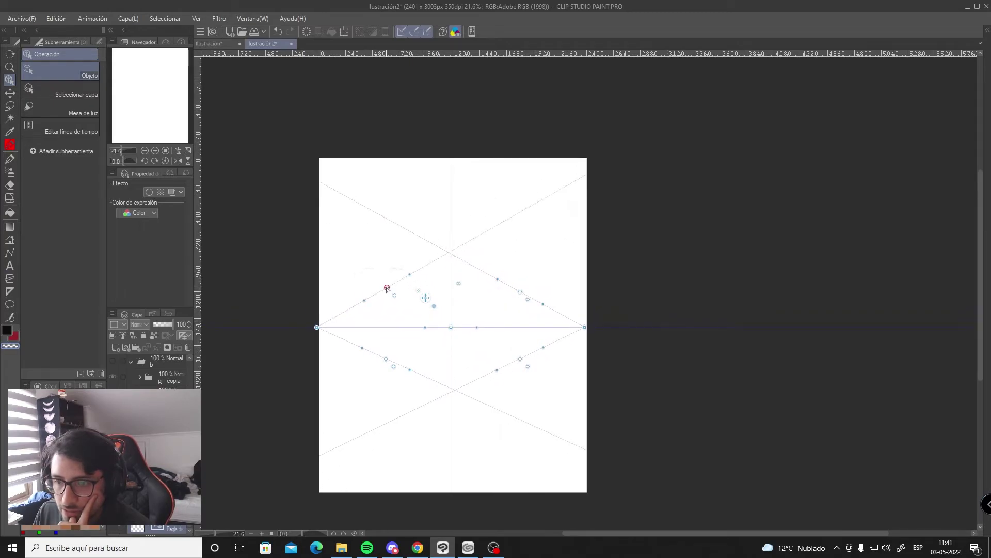
pyautogui.moveTo(317, 327); pyautogui.dragTo(337, 327)
pyautogui.moveTo(584, 327)
pyautogui.mouseDown()
pyautogui.moveTo(739, 330)
pyautogui.moveTo(588, 327)
pyautogui.mouseUp()
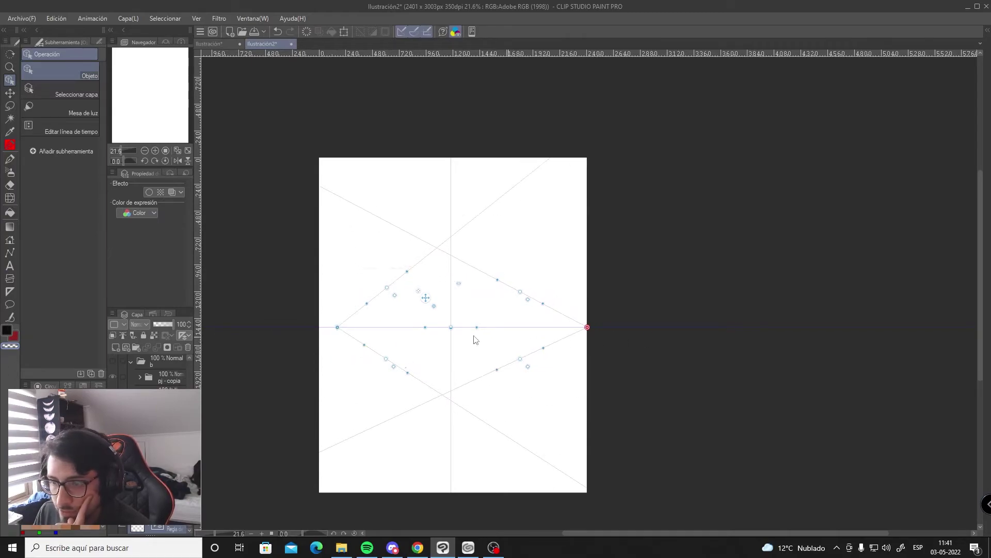
pyautogui.moveTo(337, 326); pyautogui.dragTo(321, 327)
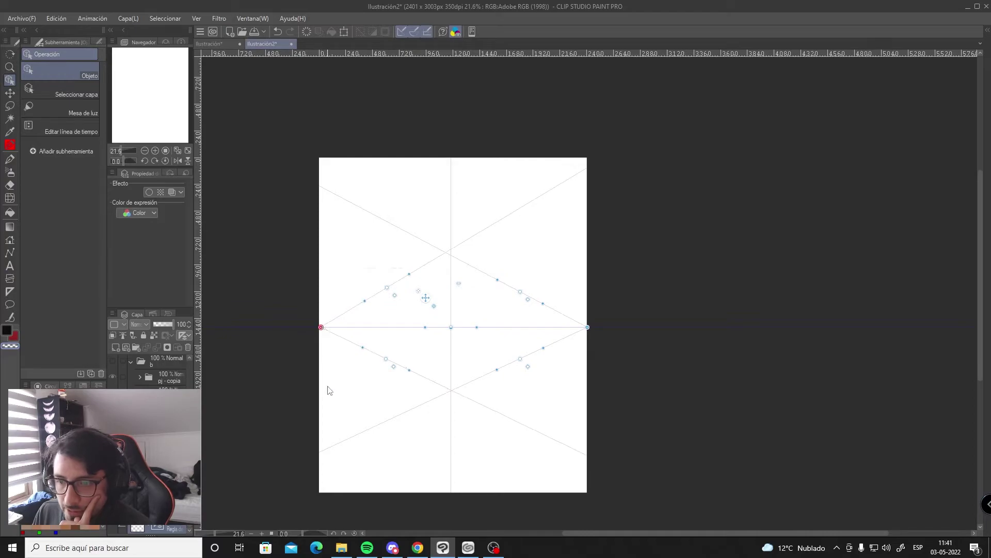
# Step: Reselect the two-point perspective ruler on its layer with the Object tool and show its tool properties
pyautogui.click(329, 386)
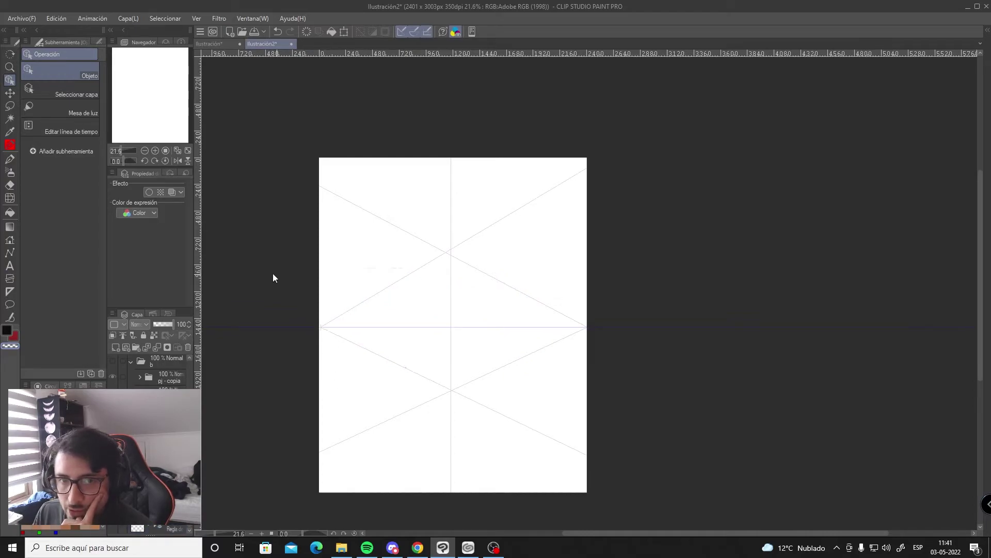
pyautogui.click(99, 39)
pyautogui.click(38, 40)
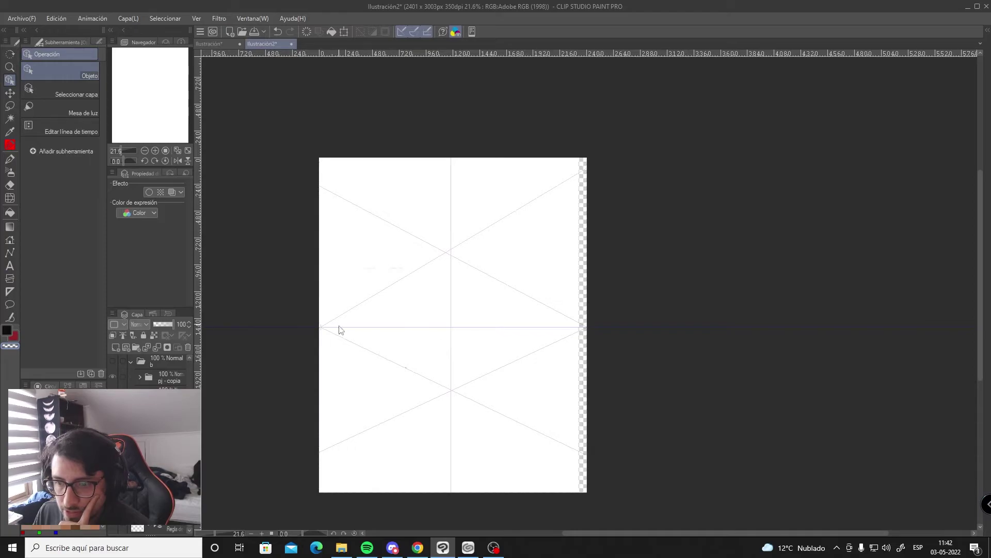
pyautogui.rightClick(163, 525)
pyautogui.click(153, 525)
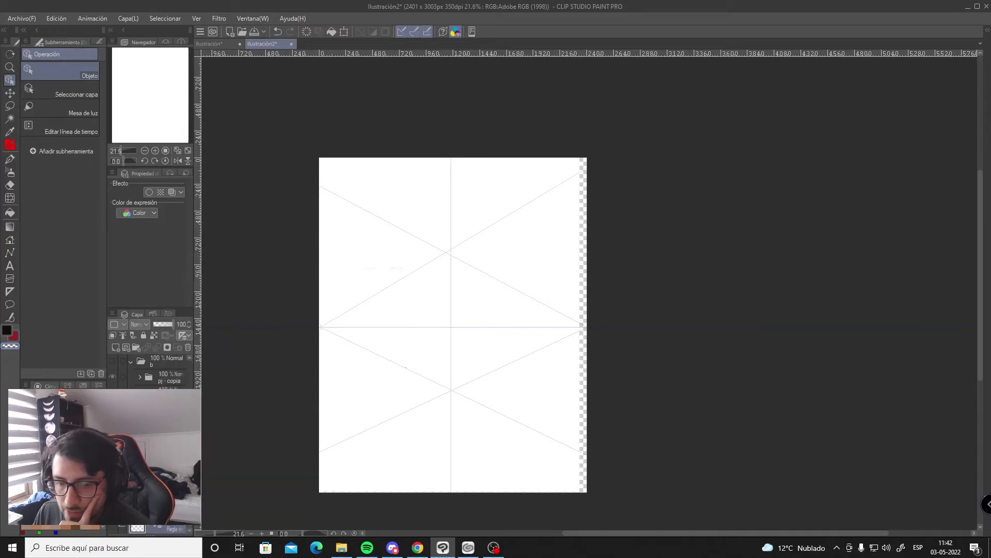
pyautogui.click(312, 333)
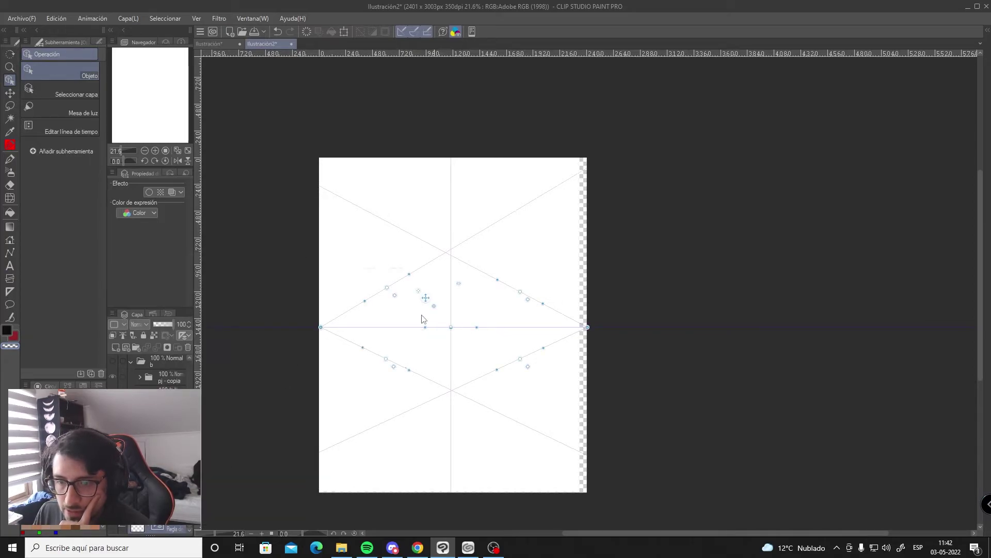
pyautogui.click(97, 41)
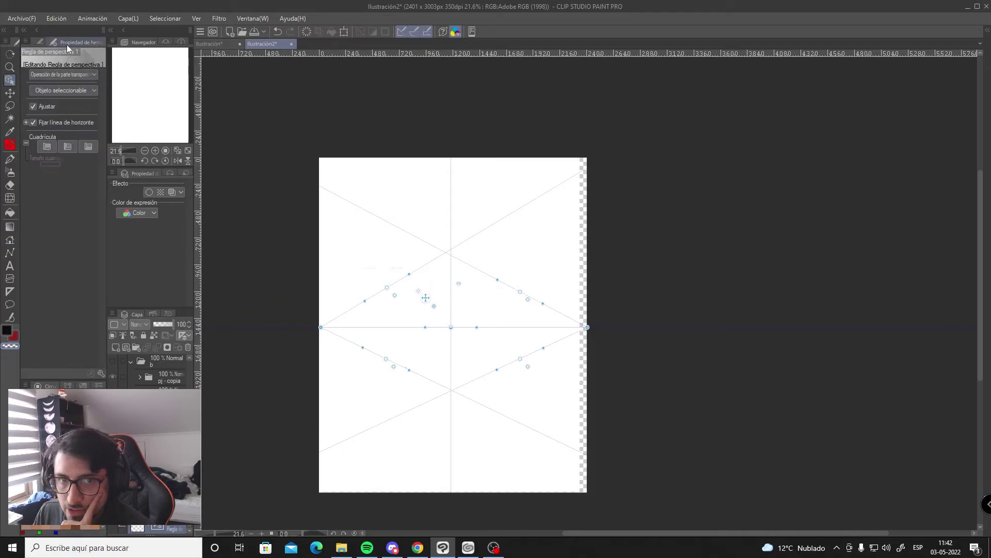
pyautogui.click(42, 42)
pyautogui.click(92, 41)
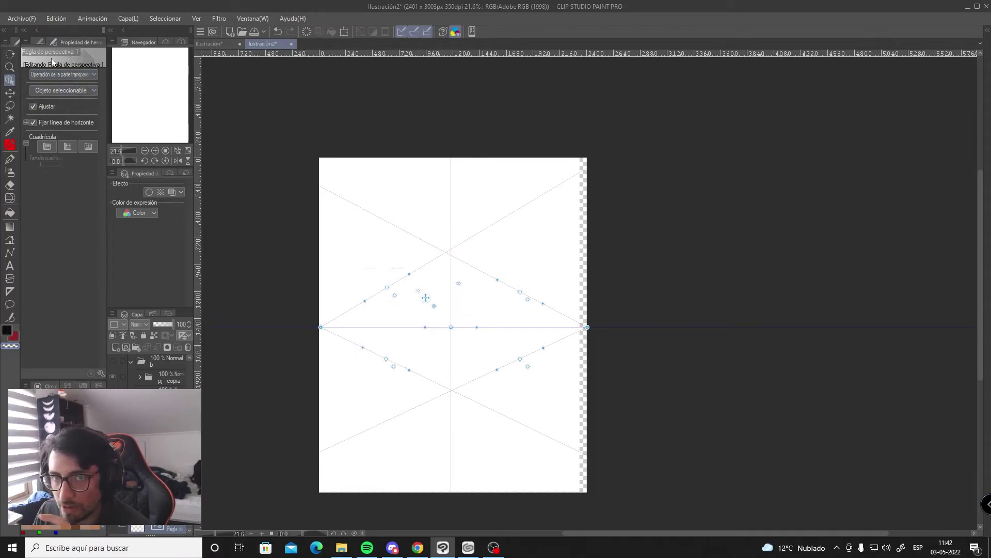
pyautogui.click(40, 42)
pyautogui.click(99, 41)
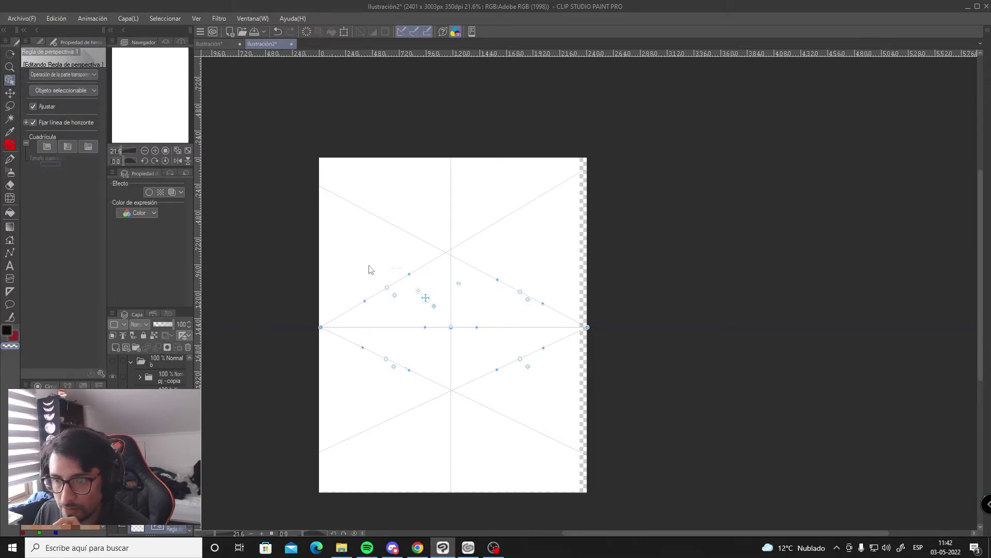
pyautogui.click(171, 527)
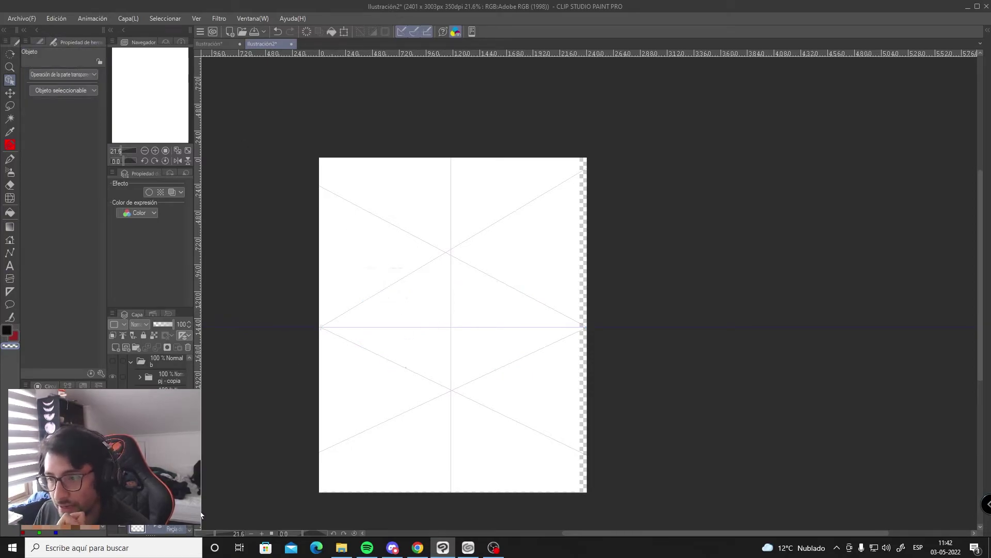
pyautogui.click(326, 329)
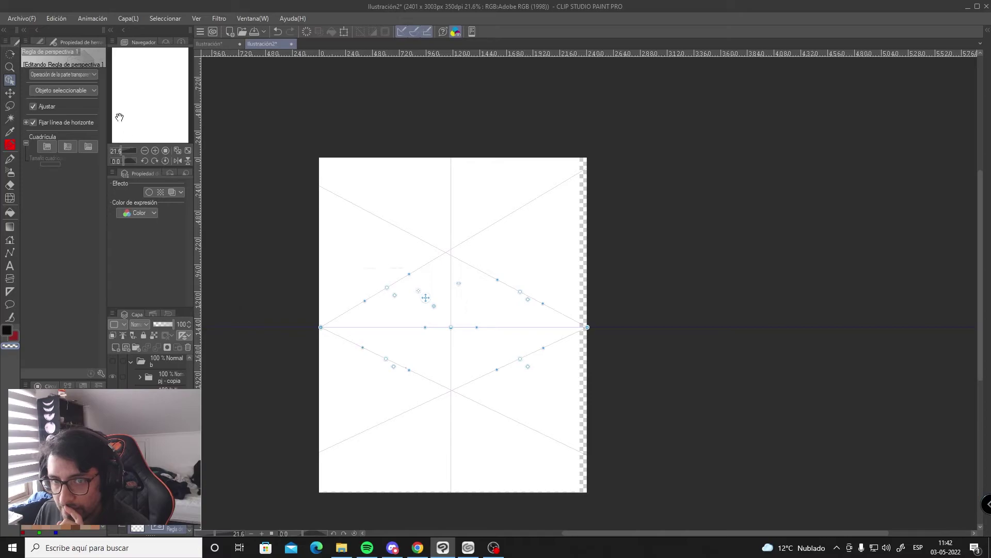
# Step: Show the ruler's perspective grid for the XY plane and for the second vertical plane
pyautogui.click(48, 147)
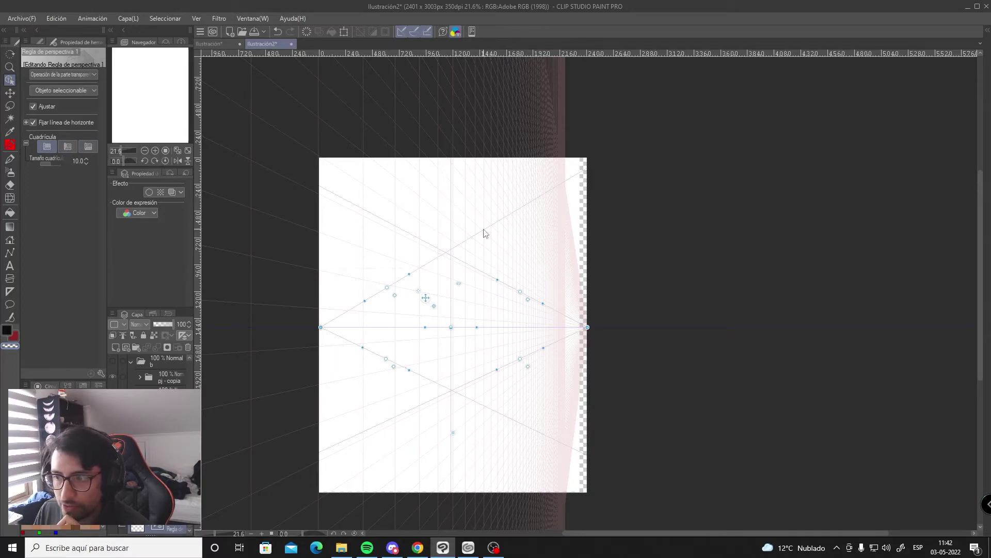
pyautogui.click(69, 147)
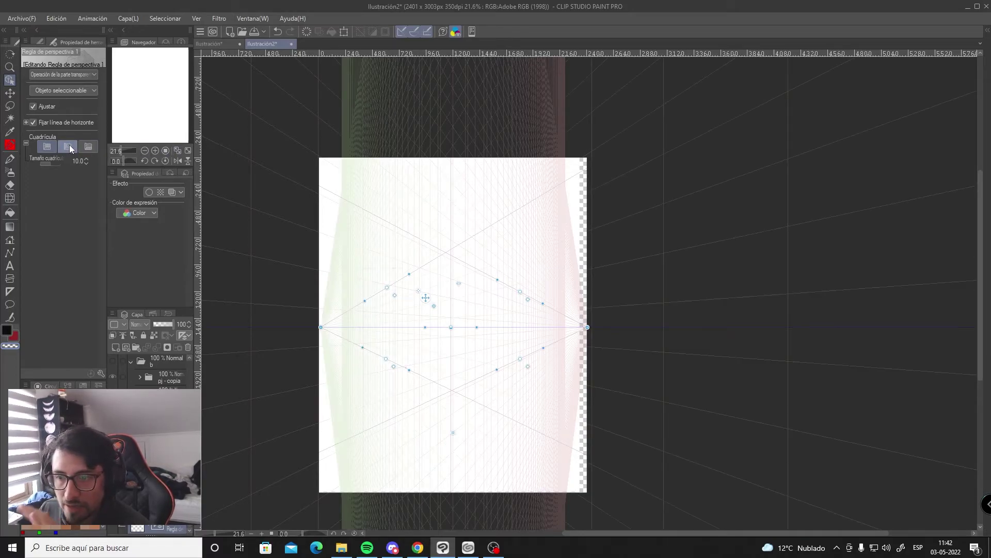
pyautogui.scroll(4, 420, 345)
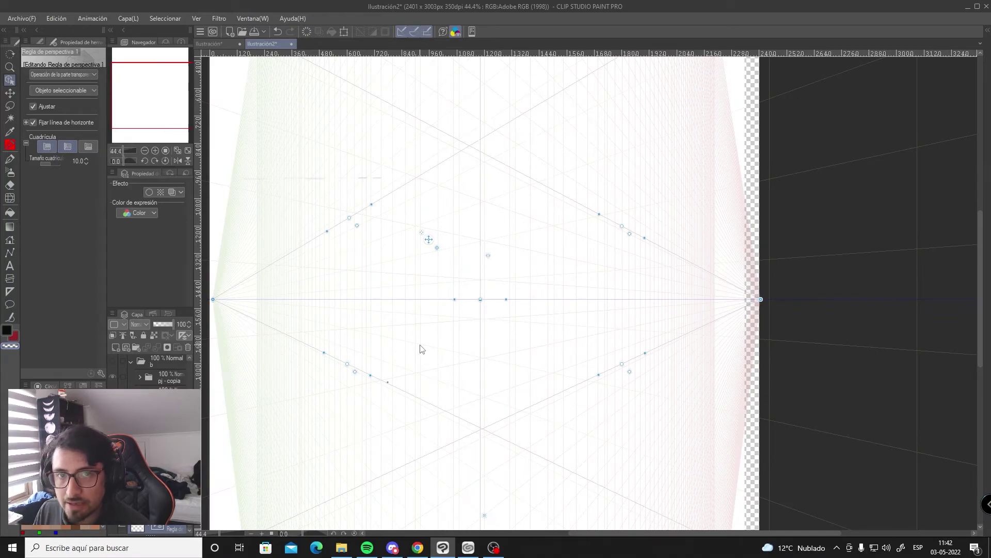
pyautogui.scroll(-1, 420, 349)
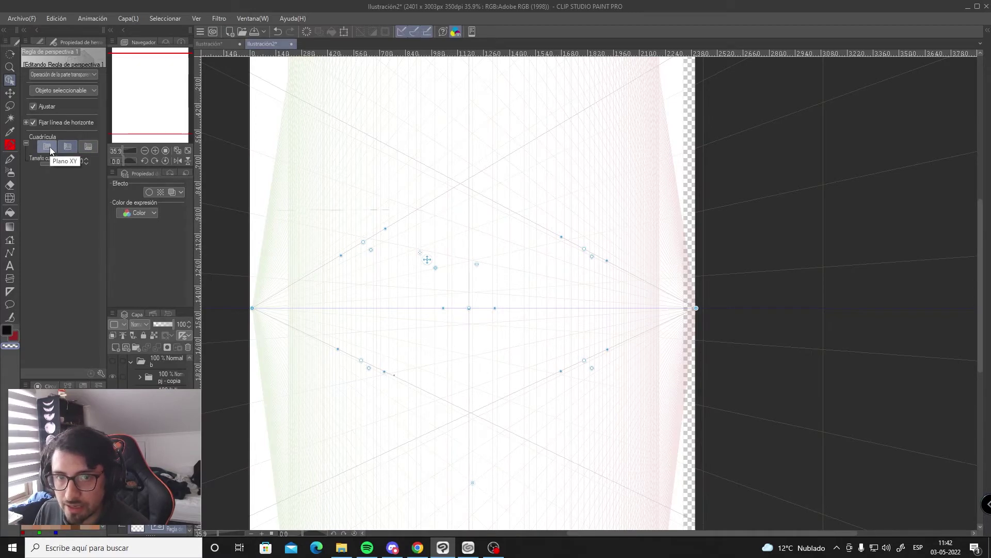
# Step: Try the ruler's ground-plane grid below the horizon and hide it again
pyautogui.click(89, 147)
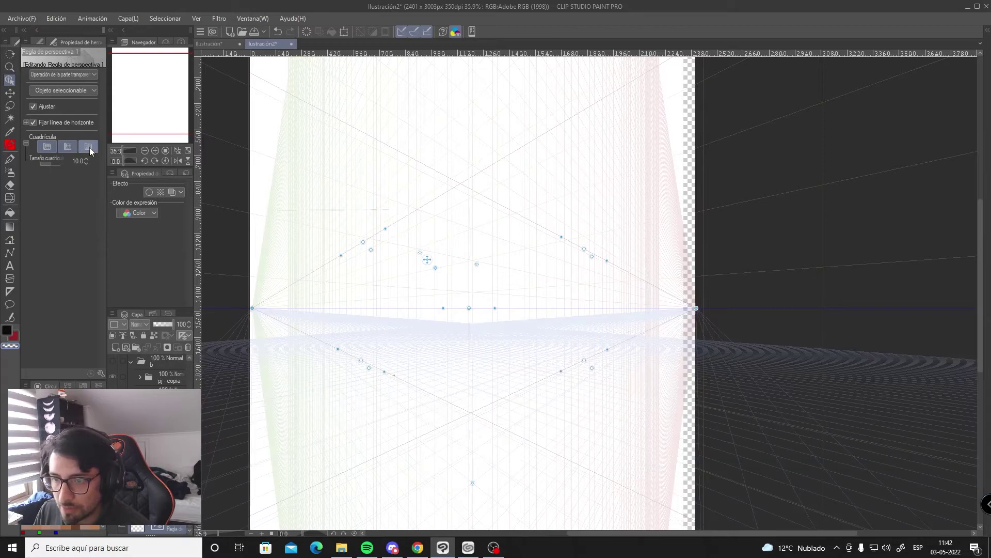
pyautogui.click(89, 148)
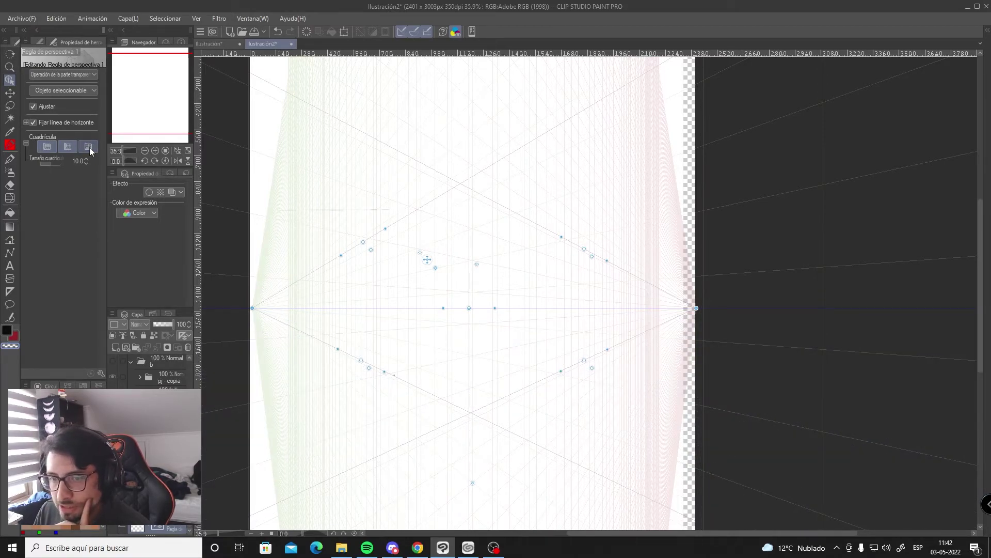
pyautogui.click(89, 147)
pyautogui.click(89, 147)
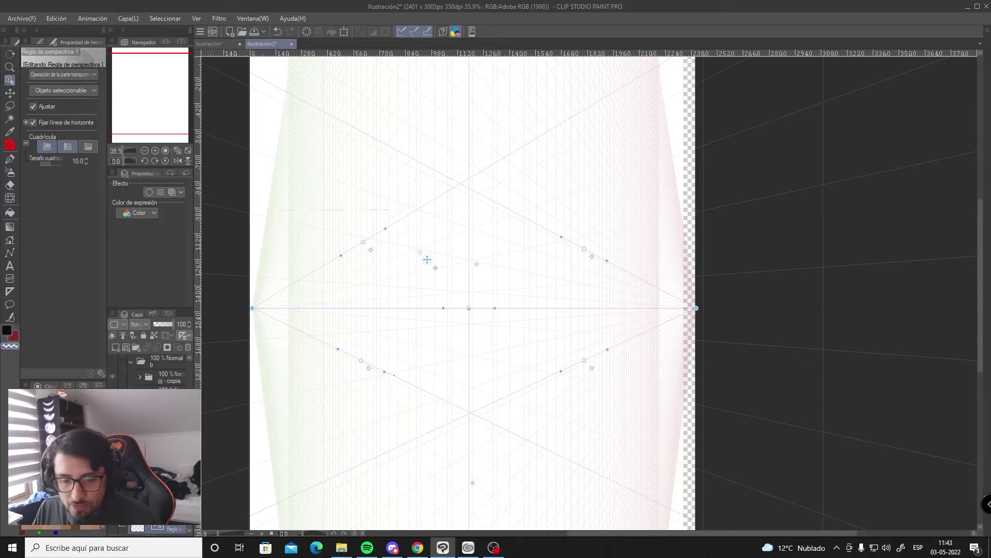
# Step: Draw test pen lines below the horizon converging on the right vanishing point, and undo them
pyautogui.press('p')
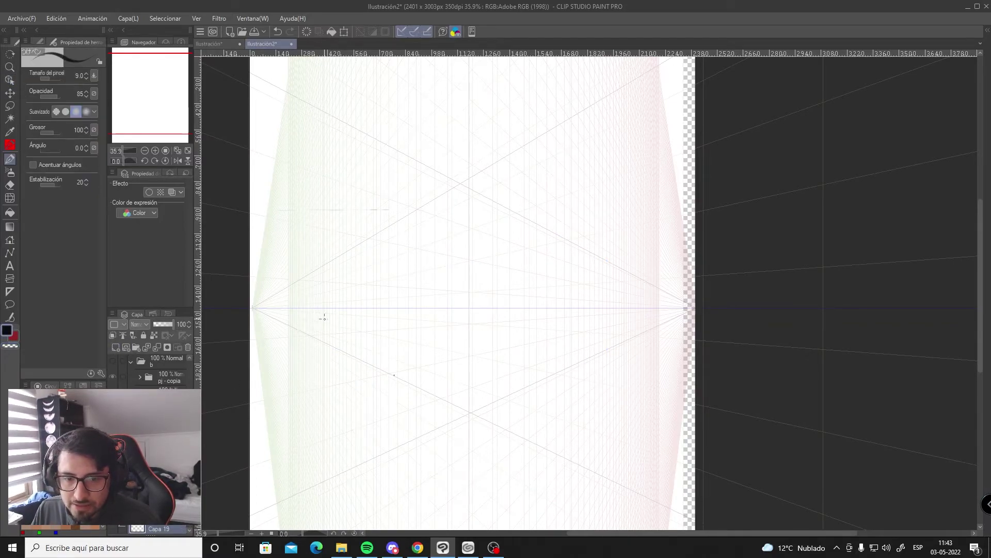
pyautogui.moveTo(387, 346); pyautogui.dragTo(515, 319)
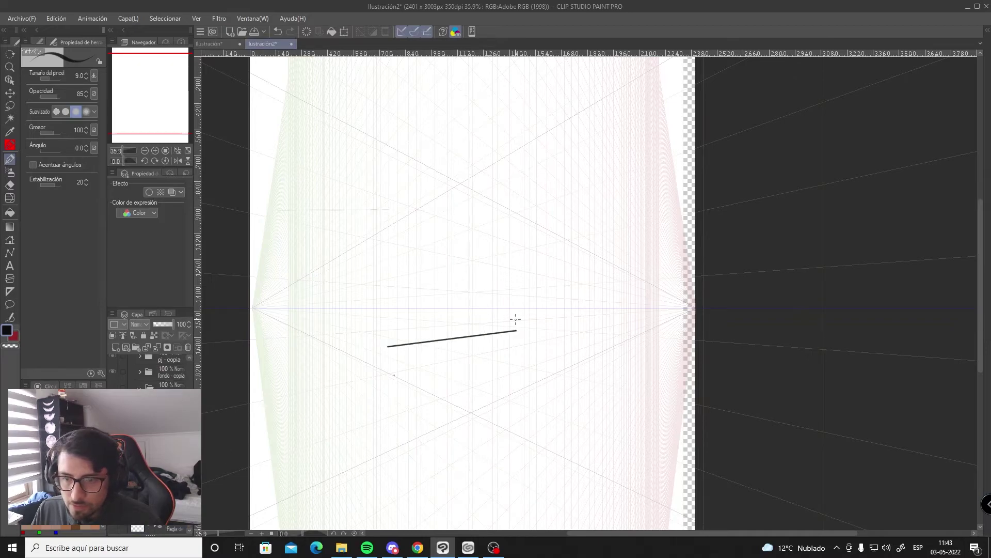
pyautogui.hotkey('ctrl', 'z')
pyautogui.moveTo(389, 373); pyautogui.dragTo(580, 332)
pyautogui.moveTo(372, 400); pyautogui.dragTo(575, 343)
pyautogui.moveTo(343, 455); pyautogui.dragTo(533, 377)
pyautogui.moveTo(314, 498); pyautogui.dragTo(531, 390)
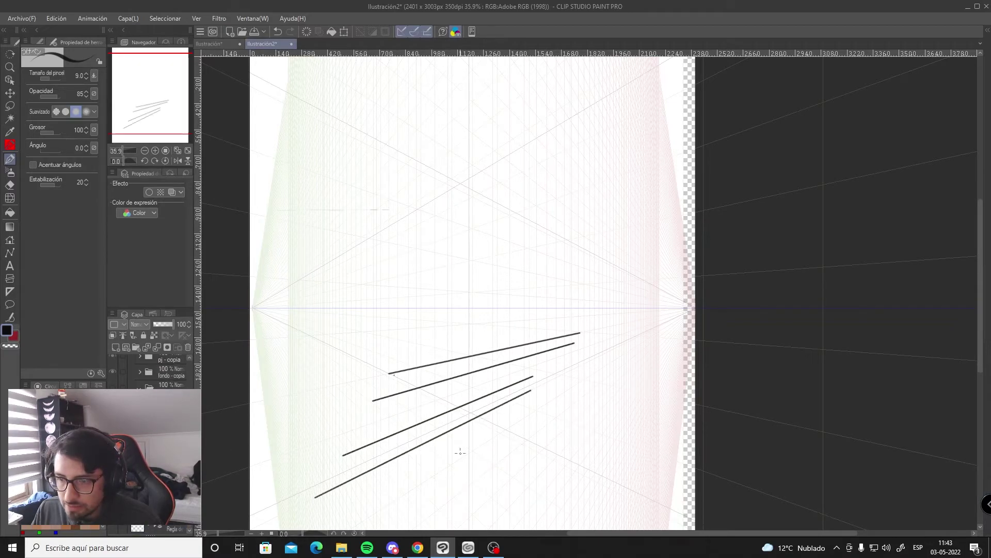
pyautogui.moveTo(368, 497); pyautogui.dragTo(575, 379)
pyautogui.moveTo(432, 491); pyautogui.dragTo(612, 361)
pyautogui.hotkey('ctrl', 'z')
pyautogui.hotkey('ctrl', 'z')
pyautogui.hotkey('ctrl', 'z')
pyautogui.hotkey('ctrl', 'z')
pyautogui.hotkey('ctrl', 'z')
pyautogui.hotkey('ctrl', 'z')
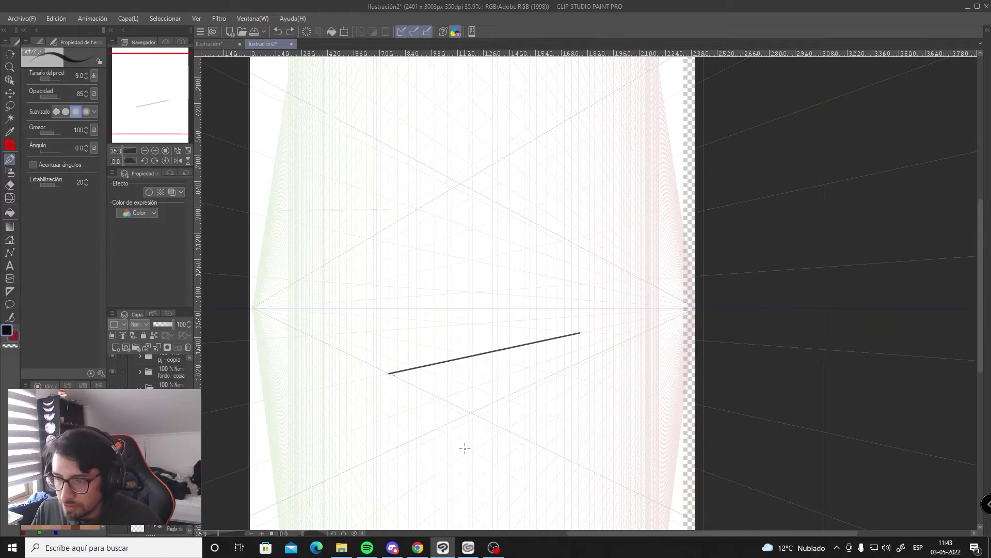
# Step: Turn off snapping to special rulers and the grid, and test a line with ruler snapping briefly disabled too
pyautogui.click(415, 31)
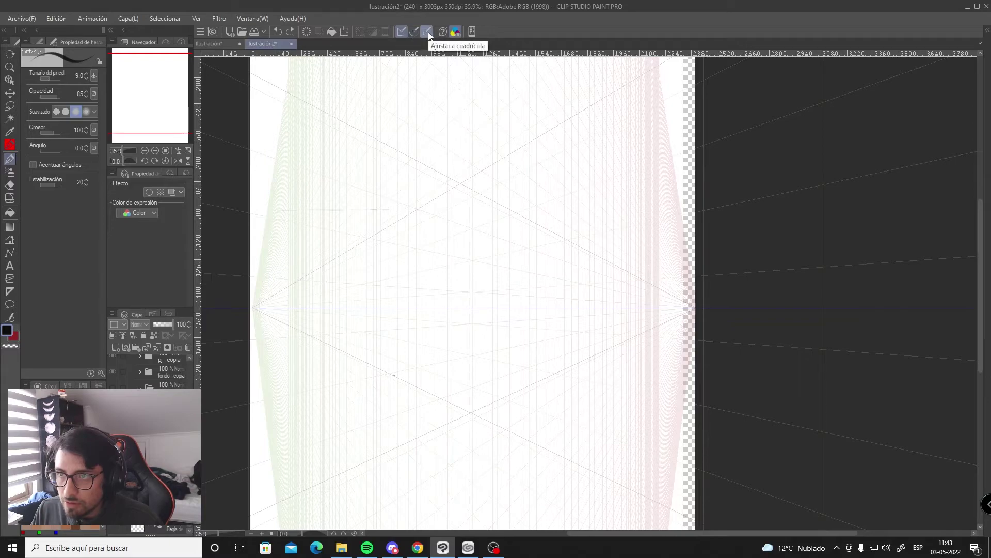
pyautogui.click(404, 32)
pyautogui.moveTo(396, 326)
pyautogui.mouseDown()
pyautogui.moveTo(487, 402)
pyautogui.moveTo(447, 460)
pyautogui.moveTo(386, 280)
pyautogui.moveTo(452, 364)
pyautogui.moveTo(592, 381)
pyautogui.moveTo(465, 276)
pyautogui.mouseUp()
pyautogui.hotkey('ctrl', 'z')
pyautogui.click(403, 32)
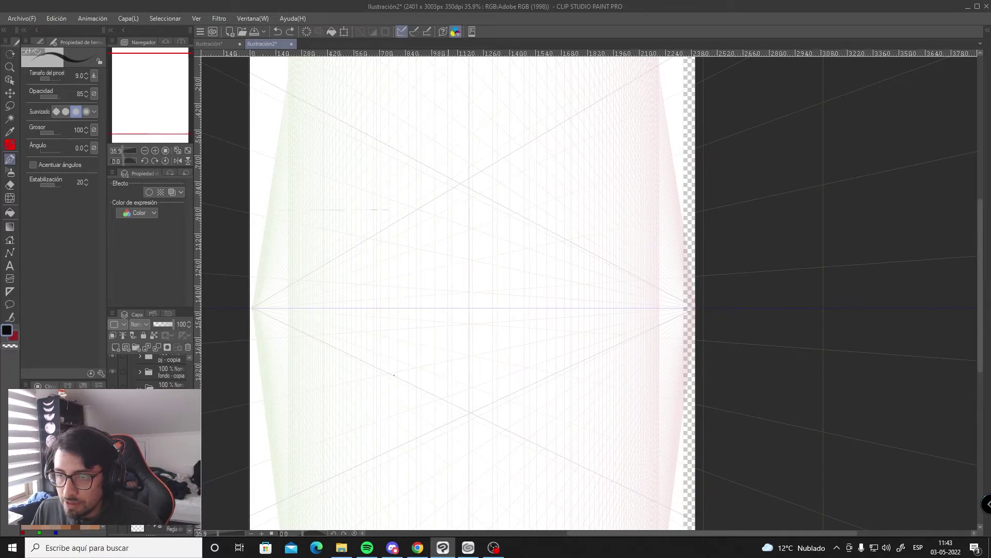
# Step: Draw test lines below the horizon with only ruler snapping enabled, and undo them
pyautogui.moveTo(365, 331); pyautogui.dragTo(598, 300)
pyautogui.moveTo(417, 370); pyautogui.dragTo(639, 338)
pyautogui.hotkey('ctrl', 'z')
pyautogui.hotkey('ctrl', 'z')
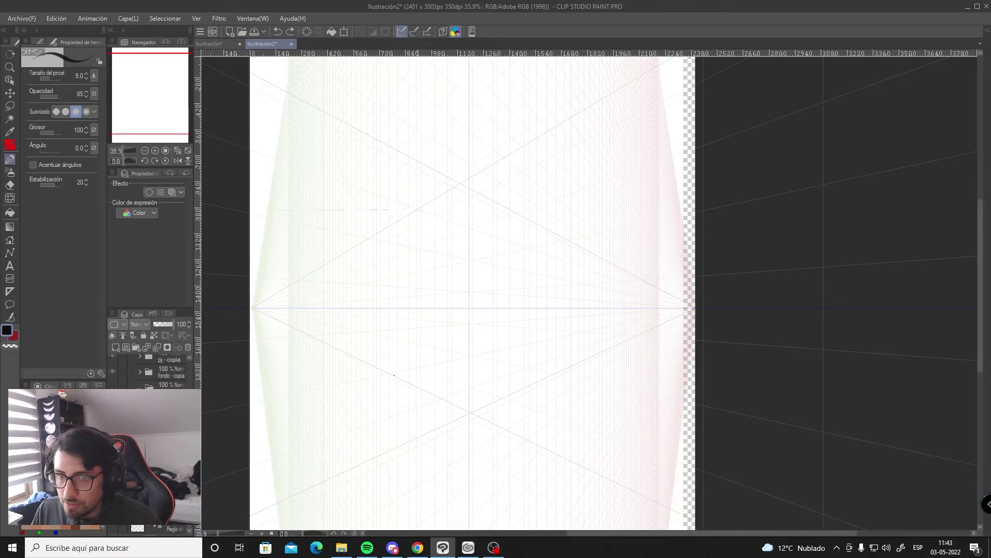
pyautogui.moveTo(392, 384); pyautogui.dragTo(612, 336)
pyautogui.hotkey('ctrl', 'z')
# Step: Re-enable snapping to special rulers, and test it with a line that is undone
pyautogui.click(415, 32)
pyautogui.moveTo(359, 347); pyautogui.dragTo(606, 367)
pyautogui.hotkey('ctrl', 'z')
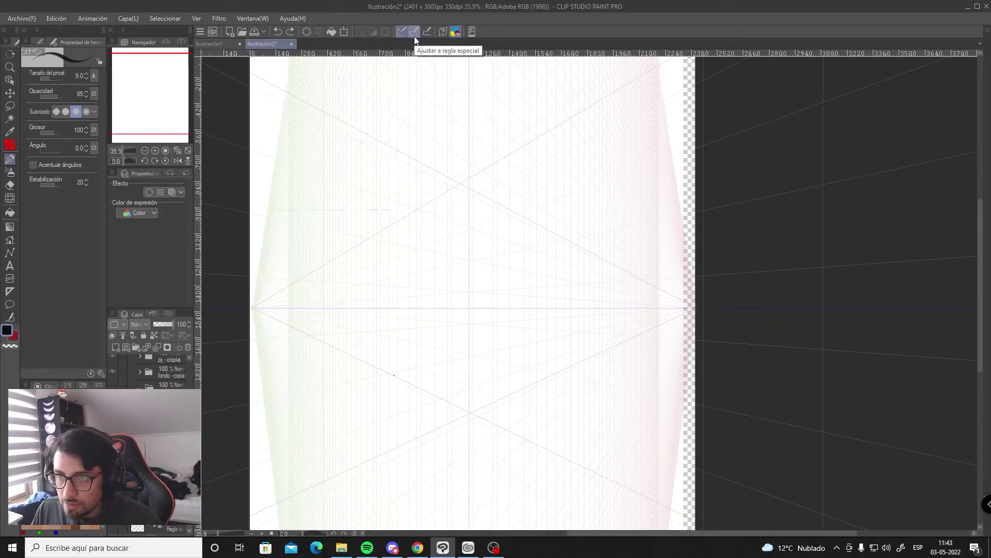
# Step: Draw long test lines from the left vanishing point's side with both ruler snaps enabled, and undo them
pyautogui.moveTo(305, 323); pyautogui.dragTo(606, 406)
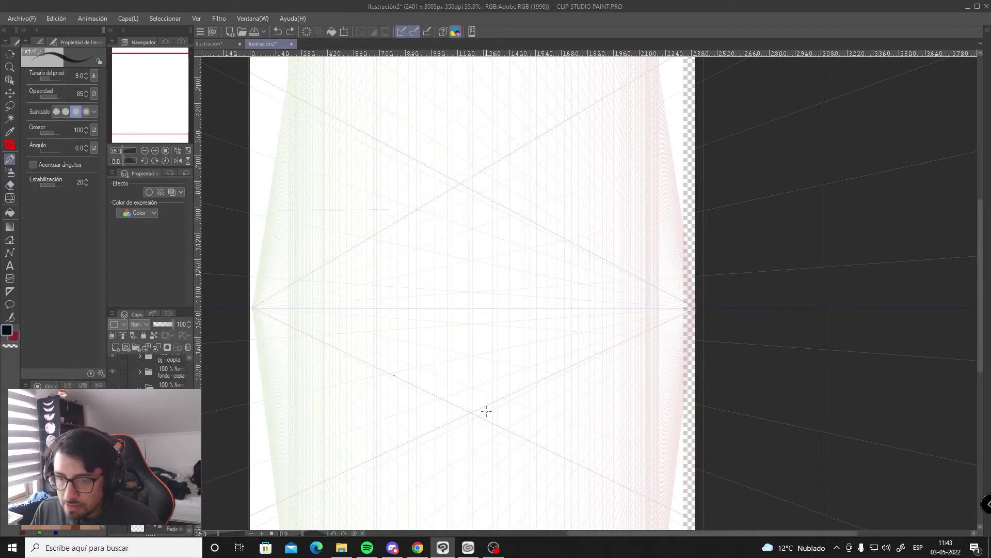
pyautogui.hotkey('ctrl', 'z')
pyautogui.moveTo(318, 325); pyautogui.dragTo(638, 424)
pyautogui.moveTo(367, 396); pyautogui.dragTo(595, 436)
pyautogui.hotkey('ctrl', 'z')
pyautogui.moveTo(307, 344); pyautogui.dragTo(618, 452)
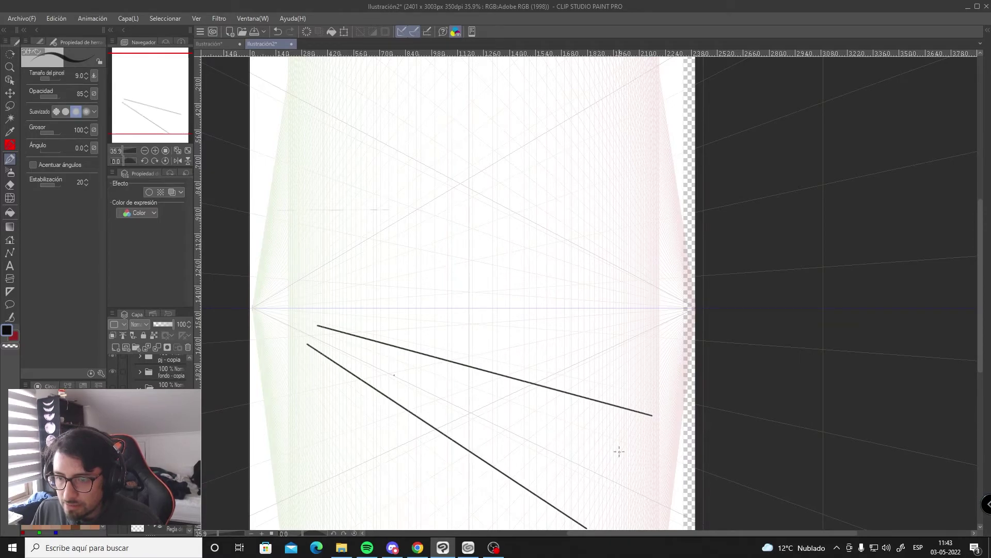
pyautogui.hotkey('ctrl', 'z')
pyautogui.moveTo(336, 336); pyautogui.dragTo(633, 410)
pyautogui.hotkey('ctrl', 'z')
pyautogui.moveTo(473, 295); pyautogui.dragTo(692, 309)
pyautogui.hotkey('ctrl', 'z')
pyautogui.hotkey('ctrl', 'z')
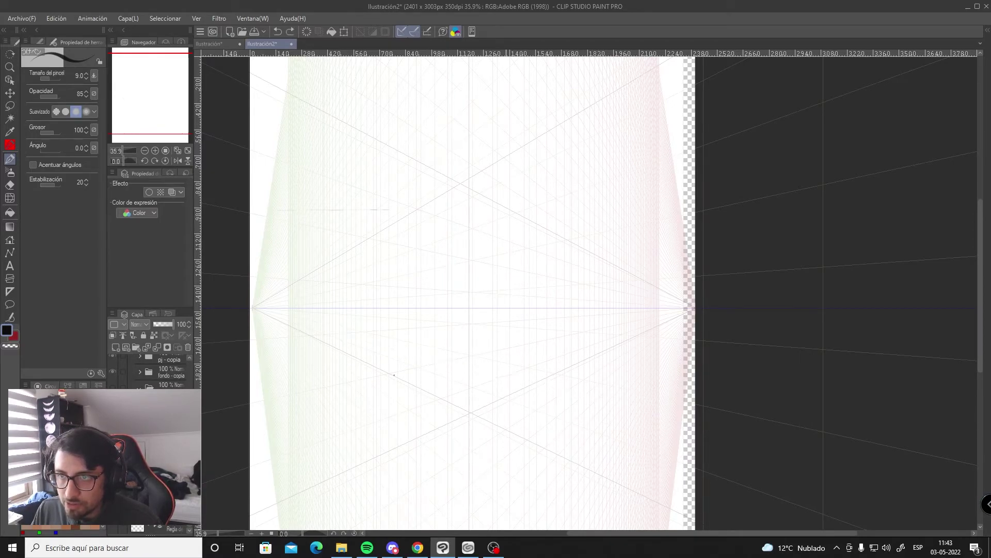
# Step: Test a diagonal line with only special ruler snapping enabled, undo it and restore ruler snapping
pyautogui.click(400, 32)
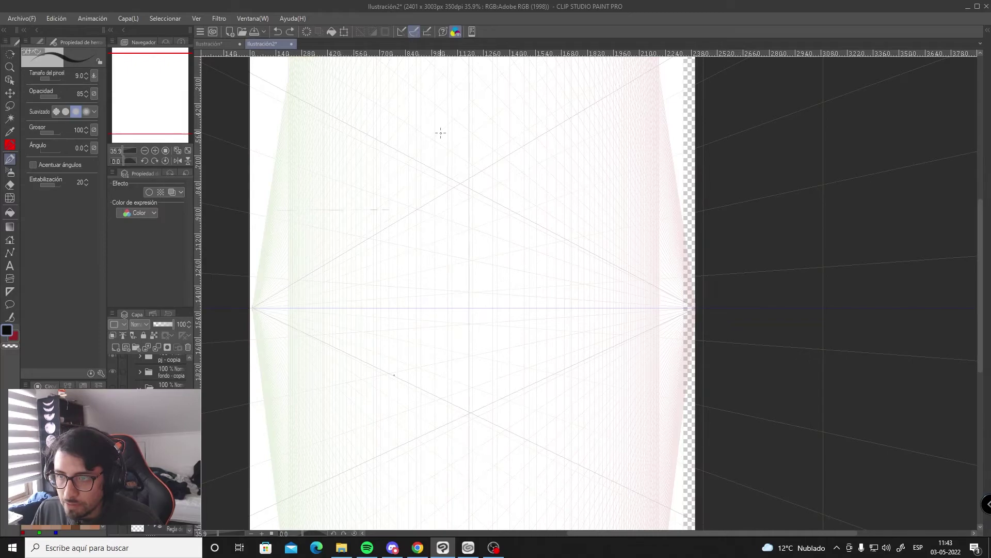
pyautogui.moveTo(374, 202); pyautogui.dragTo(574, 368)
pyautogui.hotkey('ctrl', 'z')
pyautogui.click(401, 32)
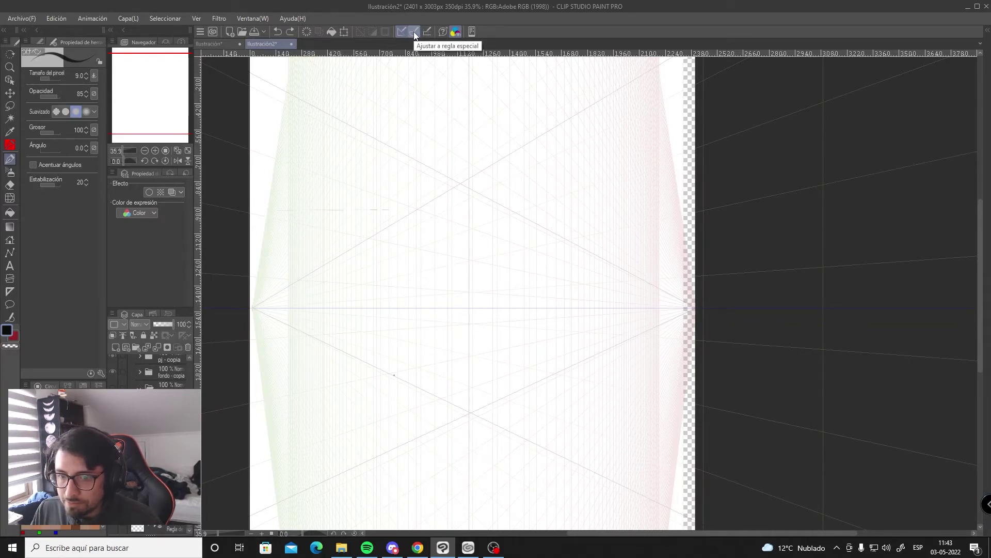
pyautogui.click(414, 33)
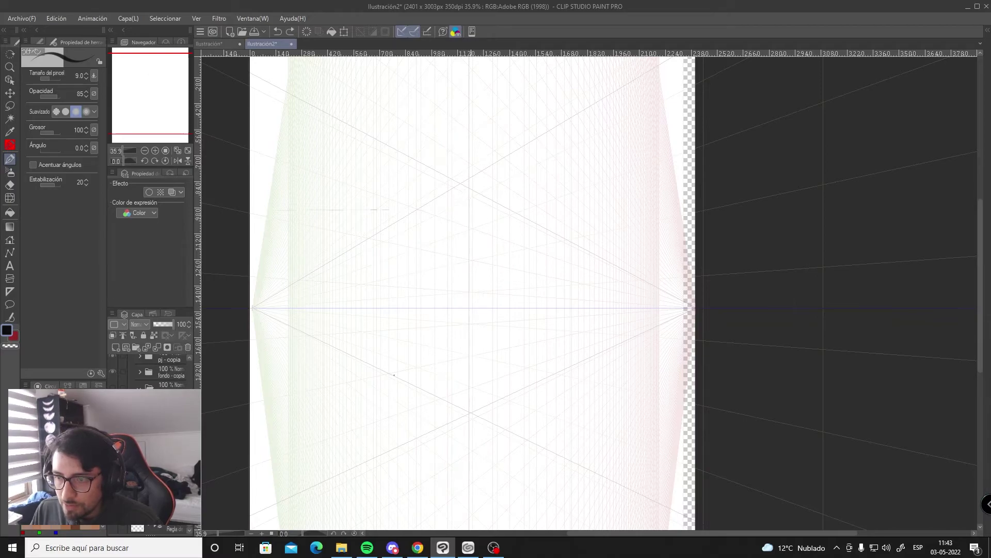
# Step: Draw the box's front vertical edge on the central guide and its right face receding to the right vanishing point
pyautogui.moveTo(463, 194); pyautogui.dragTo(468, 402)
pyautogui.moveTo(468, 192)
pyautogui.mouseDown()
pyautogui.moveTo(589, 257)
pyautogui.moveTo(621, 353)
pyautogui.mouseUp()
pyautogui.moveTo(470, 411); pyautogui.dragTo(597, 354)
# Step: Draw the box's left face with its base edge, far vertical edge and top edge following the left vanishing point
pyautogui.moveTo(467, 412); pyautogui.dragTo(398, 380)
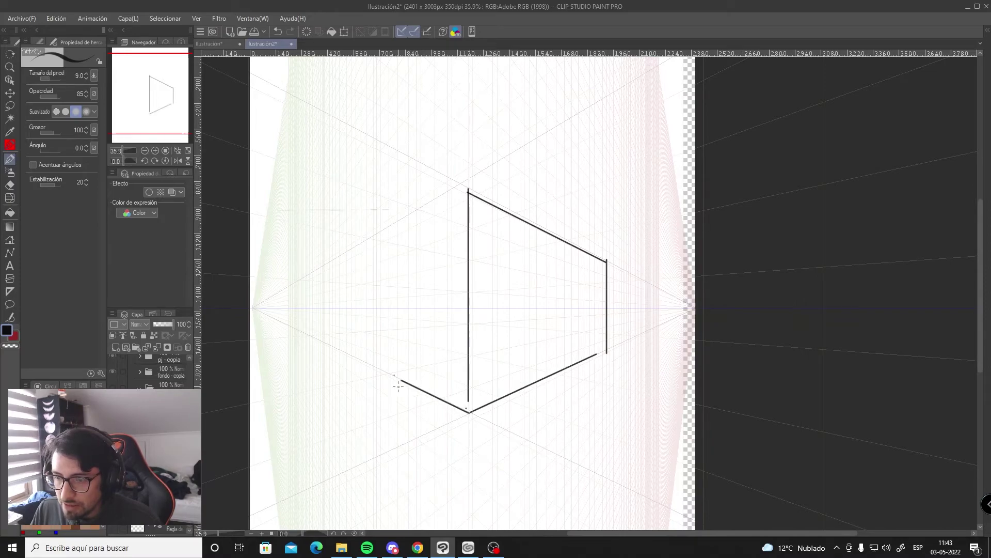
pyautogui.hotkey('ctrl', 'z')
pyautogui.moveTo(470, 412)
pyautogui.mouseDown()
pyautogui.moveTo(361, 371)
pyautogui.moveTo(350, 355)
pyautogui.mouseUp()
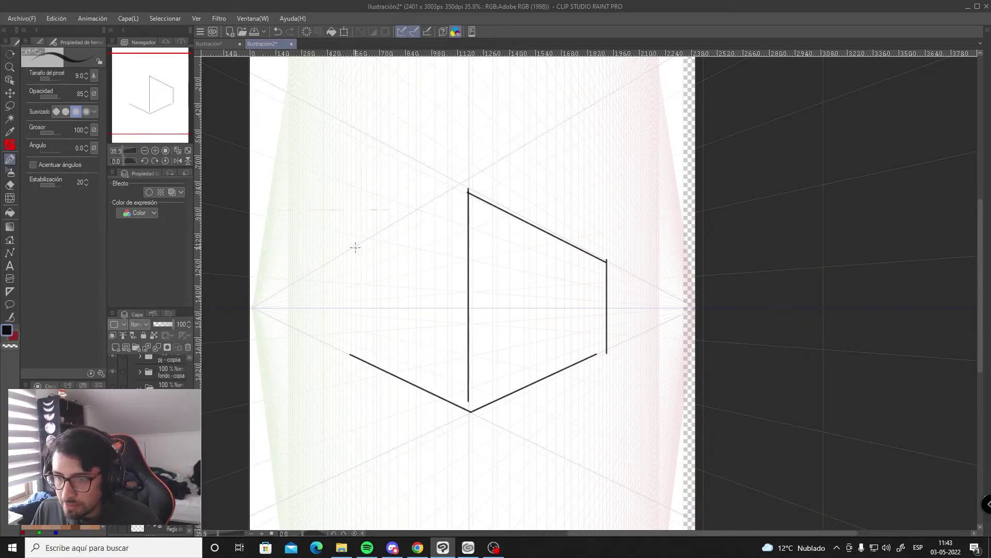
pyautogui.moveTo(359, 247); pyautogui.dragTo(359, 339)
pyautogui.hotkey('ctrl', 'z')
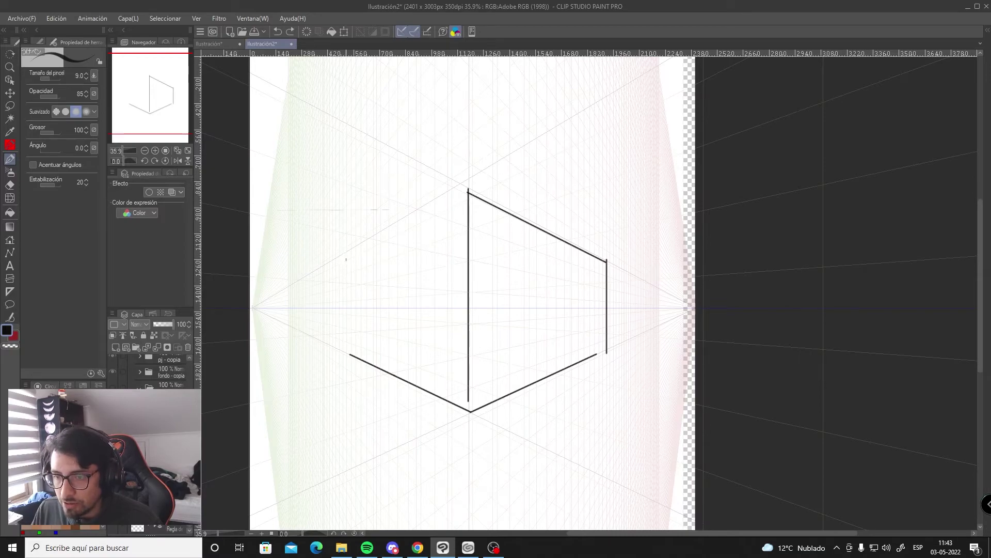
pyautogui.moveTo(346, 258); pyautogui.dragTo(345, 354)
pyautogui.hotkey('ctrl', 'z')
pyautogui.moveTo(351, 248); pyautogui.dragTo(353, 353)
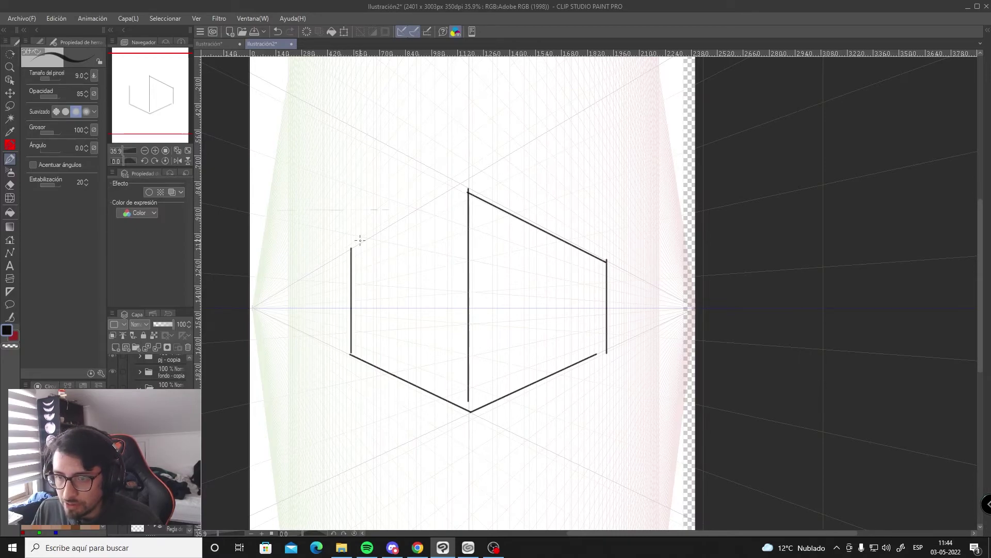
pyautogui.moveTo(360, 240); pyautogui.dragTo(468, 205)
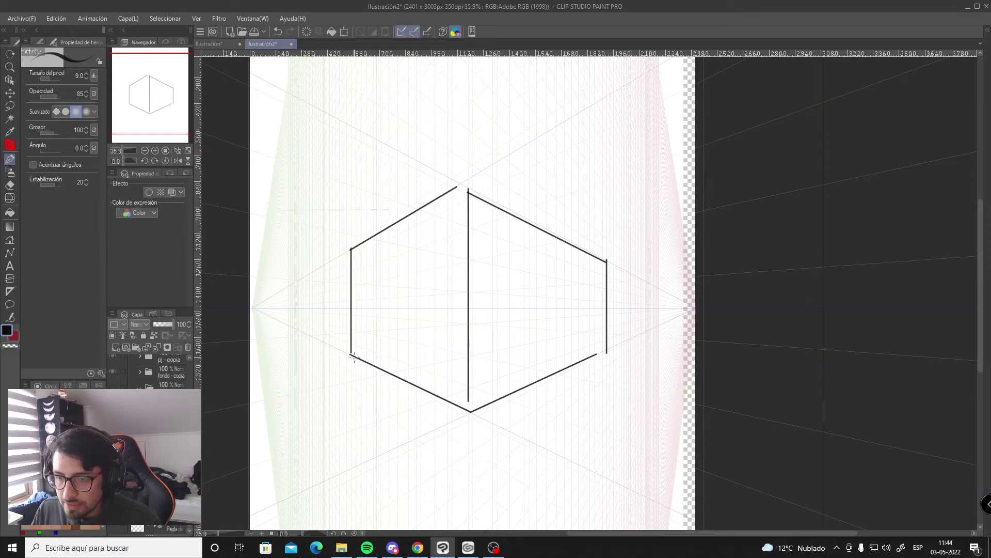
# Step: Draw the large box's two hidden base edges from its outer lower corners to a rear meeting point, following the vanishing points
pyautogui.moveTo(352, 357)
pyautogui.mouseDown()
pyautogui.moveTo(352, 341)
pyautogui.moveTo(477, 339)
pyautogui.mouseUp()
pyautogui.hotkey('ctrl', 'z')
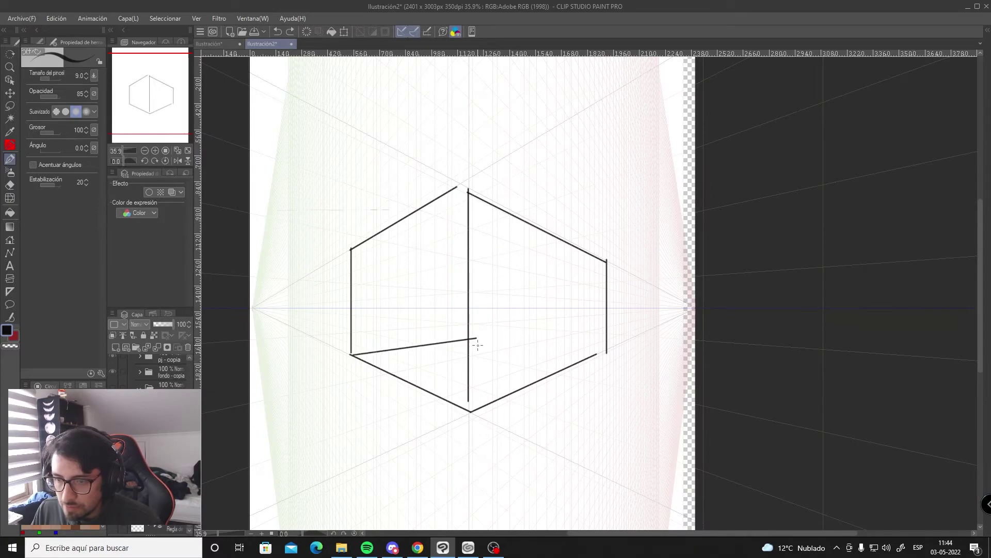
pyautogui.hotkey('ctrl', 'z')
pyautogui.moveTo(607, 352); pyautogui.dragTo(486, 337)
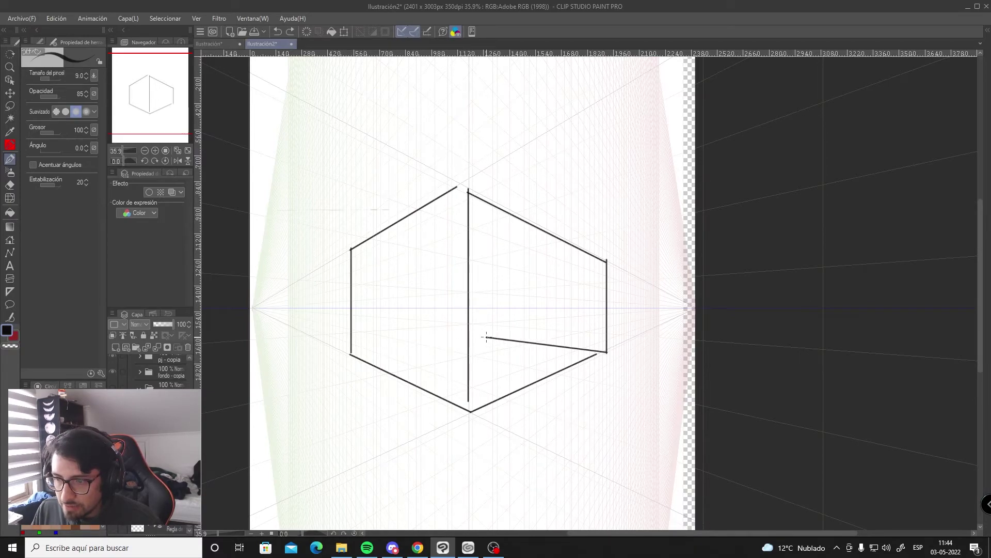
pyautogui.moveTo(352, 355); pyautogui.dragTo(484, 337)
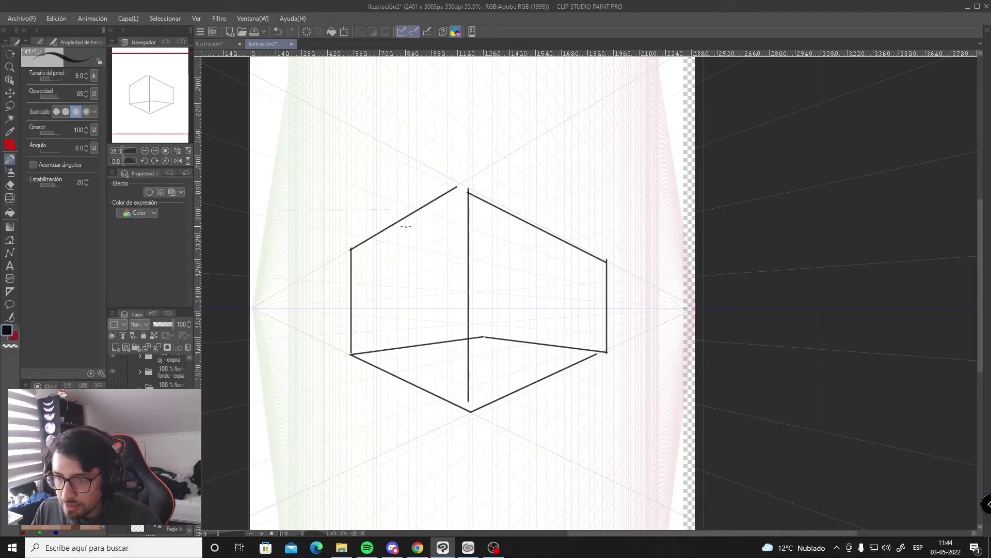
# Step: Try to draw the box's hidden top edges from the upper-left corner and onward from the central edge
pyautogui.moveTo(352, 252); pyautogui.dragTo(448, 268)
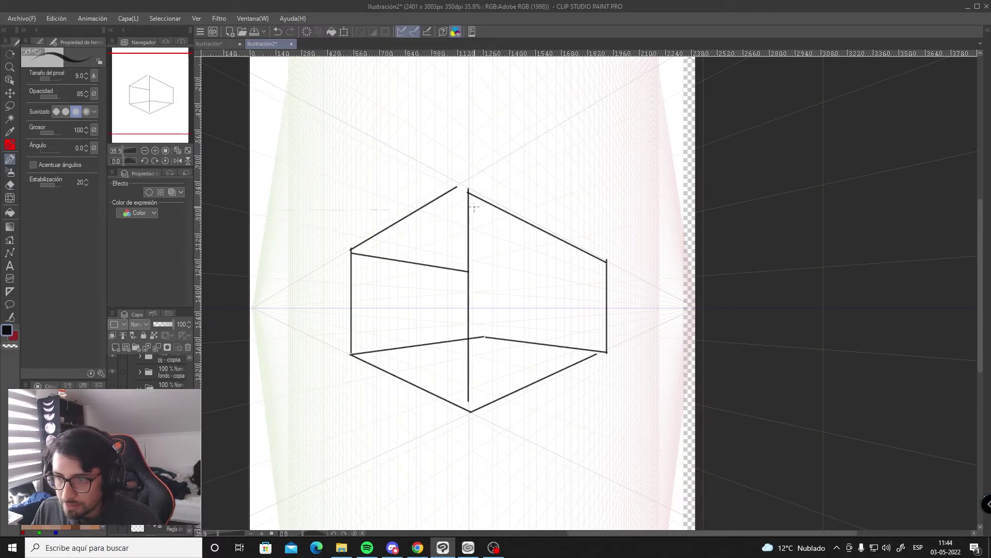
pyautogui.moveTo(474, 208); pyautogui.dragTo(474, 274)
pyautogui.hotkey('ctrl', 'z')
pyautogui.scroll(5, 494, 288)
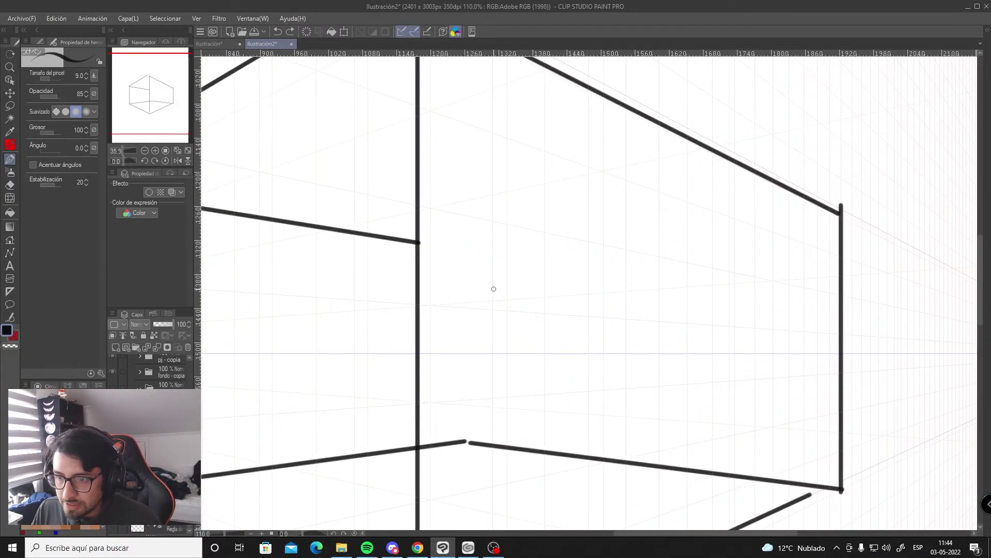
pyautogui.scroll(-4, 494, 289)
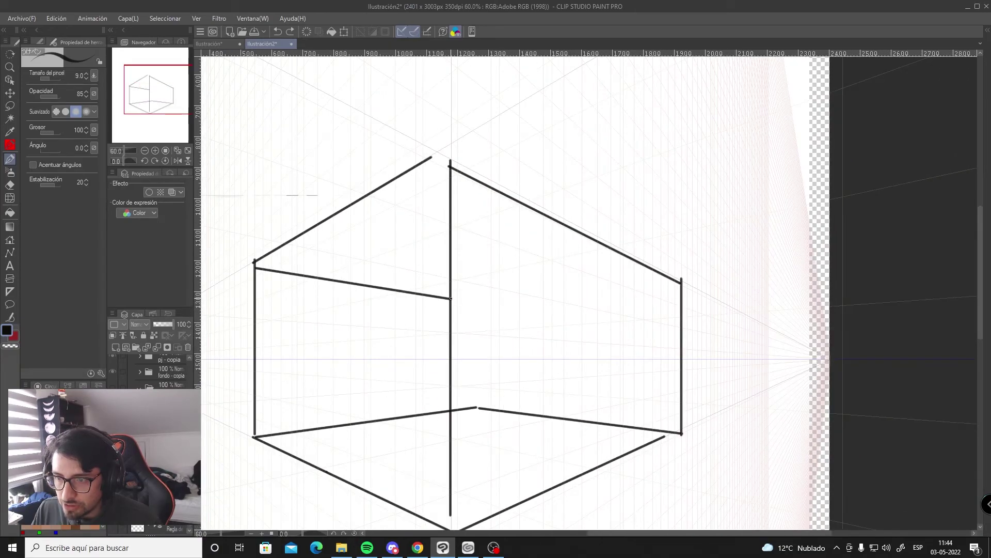
pyautogui.moveTo(451, 298)
pyautogui.mouseDown()
pyautogui.moveTo(549, 314)
pyautogui.moveTo(527, 286)
pyautogui.moveTo(621, 273)
pyautogui.mouseUp()
pyautogui.hotkey('ctrl', 'z')
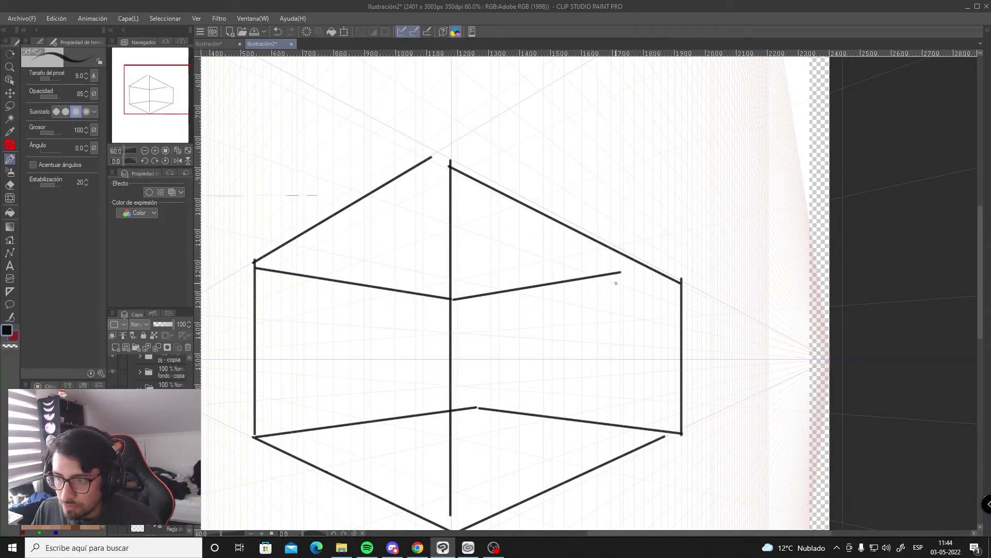
pyautogui.hotkey('ctrl', 'z')
# Step: Try other hidden top edges from the upper-right, upper-left and central points of the box, and undo them
pyautogui.moveTo(682, 284); pyautogui.dragTo(457, 313)
pyautogui.hotkey('ctrl', 'z')
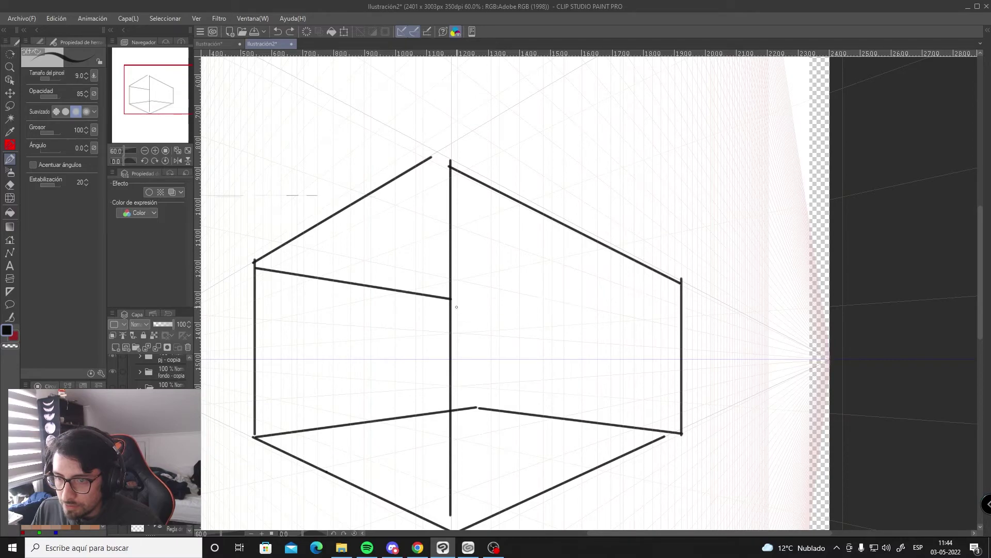
pyautogui.hotkey('ctrl', 'z')
pyautogui.moveTo(680, 282)
pyautogui.mouseDown()
pyautogui.moveTo(468, 310)
pyautogui.moveTo(290, 289)
pyautogui.moveTo(279, 266)
pyautogui.moveTo(434, 293)
pyautogui.moveTo(313, 321)
pyautogui.mouseUp()
pyautogui.hotkey('ctrl', 'z')
pyautogui.hotkey('ctrl', 'z')
pyautogui.hotkey('ctrl', 'z')
pyautogui.moveTo(254, 263); pyautogui.dragTo(571, 319)
pyautogui.hotkey('ctrl', 'z')
pyautogui.moveTo(457, 298)
pyautogui.mouseDown()
pyautogui.moveTo(627, 269)
pyautogui.moveTo(646, 312)
pyautogui.moveTo(644, 428)
pyautogui.mouseUp()
pyautogui.hotkey('ctrl', 'z')
pyautogui.hotkey('ctrl', 'z')
pyautogui.hotkey('ctrl', 'z')
# Step: Try a rear vertical edge rising from the point where the hidden base edges meet, and undo it
pyautogui.hotkey('ctrl', 'z')
pyautogui.scroll(-3, 656, 362)
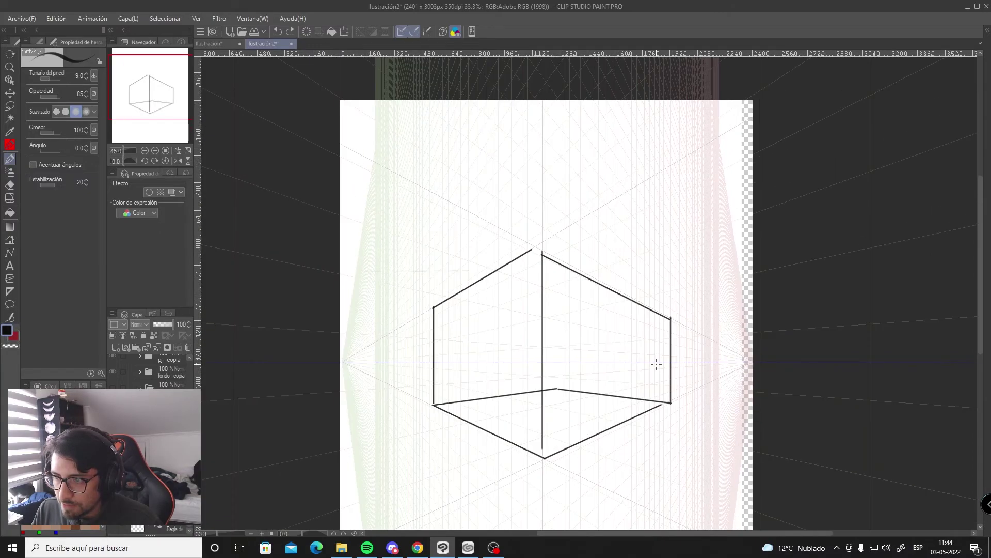
pyautogui.scroll(1, 656, 361)
pyautogui.moveTo(536, 393)
pyautogui.mouseDown()
pyautogui.moveTo(537, 253)
pyautogui.moveTo(535, 392)
pyautogui.mouseUp()
# Step: Undo all remaining lines of the box to clear the canvas
pyautogui.hotkey('ctrl', 'z')
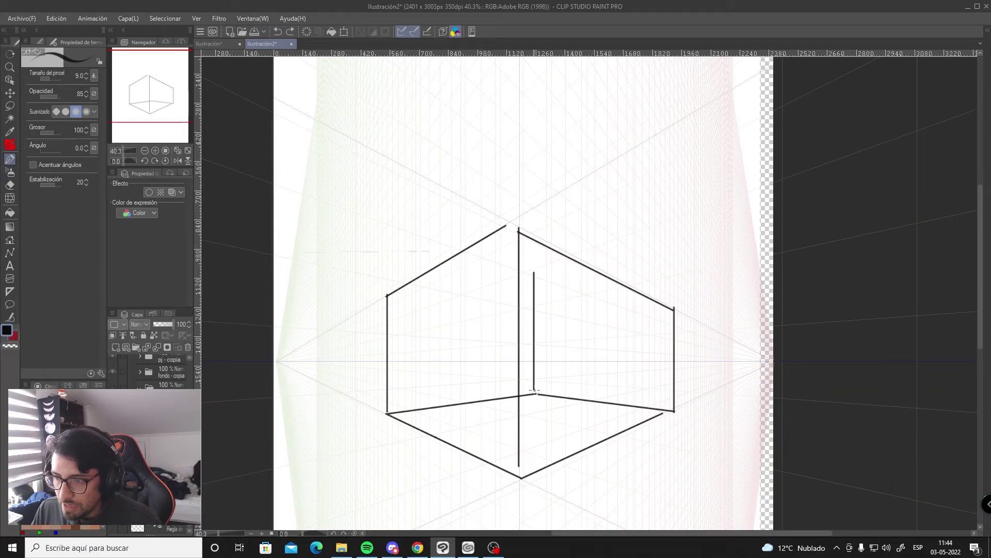
pyautogui.hotkey('ctrl', 'z')
pyautogui.hotkey('ctrl', 'z')
pyautogui.hotkey('ctrl', 'z')
pyautogui.hotkey('ctrl', 'z')
pyautogui.hotkey('ctrl', 'z')
pyautogui.hotkey('ctrl', 'z')
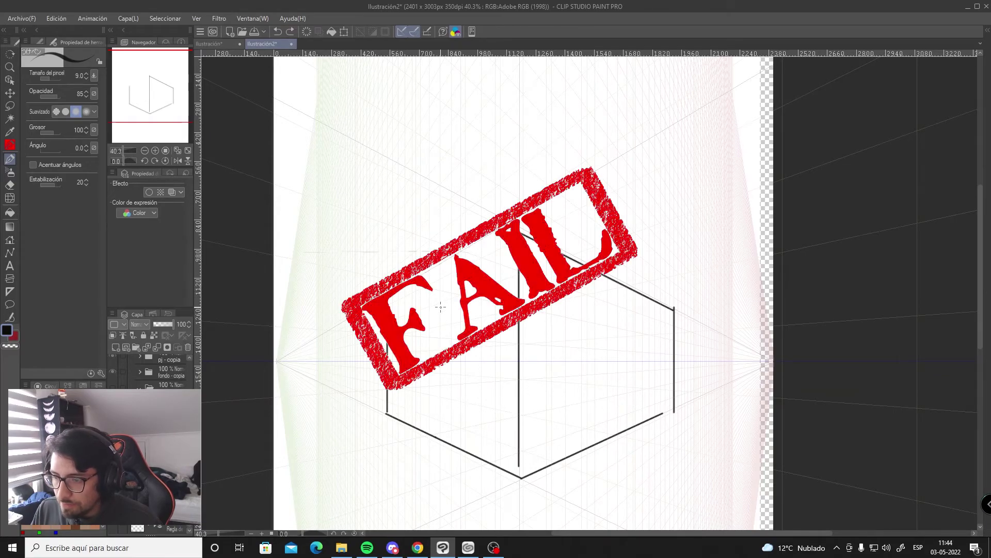
pyautogui.hotkey('ctrl', 'z')
pyautogui.hotkey('ctrl', 'z')
pyautogui.hotkey('ctrl', 'z')
pyautogui.hotkey('ctrl', 'z')
pyautogui.scroll(-2, 464, 378)
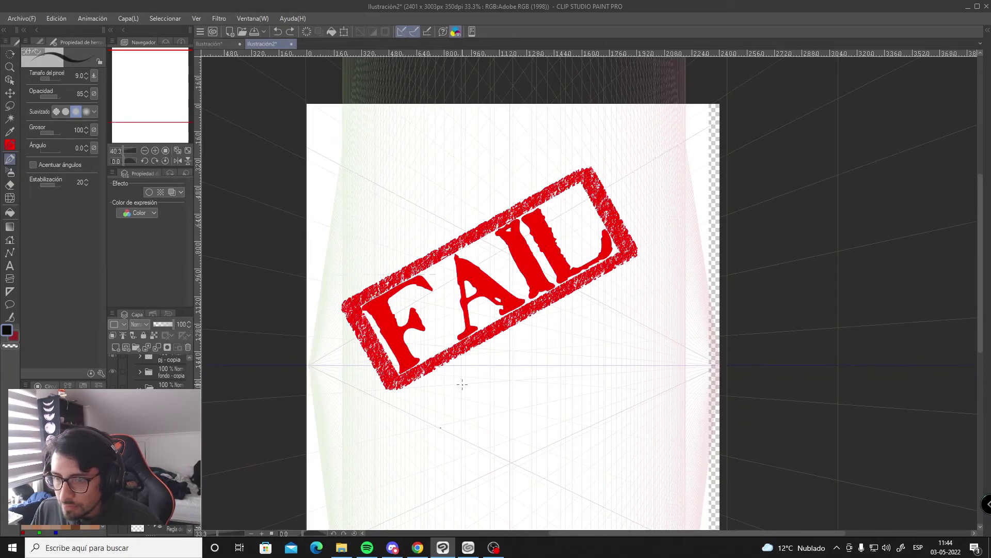
pyautogui.moveTo(471, 394); pyautogui.dragTo(462, 352)
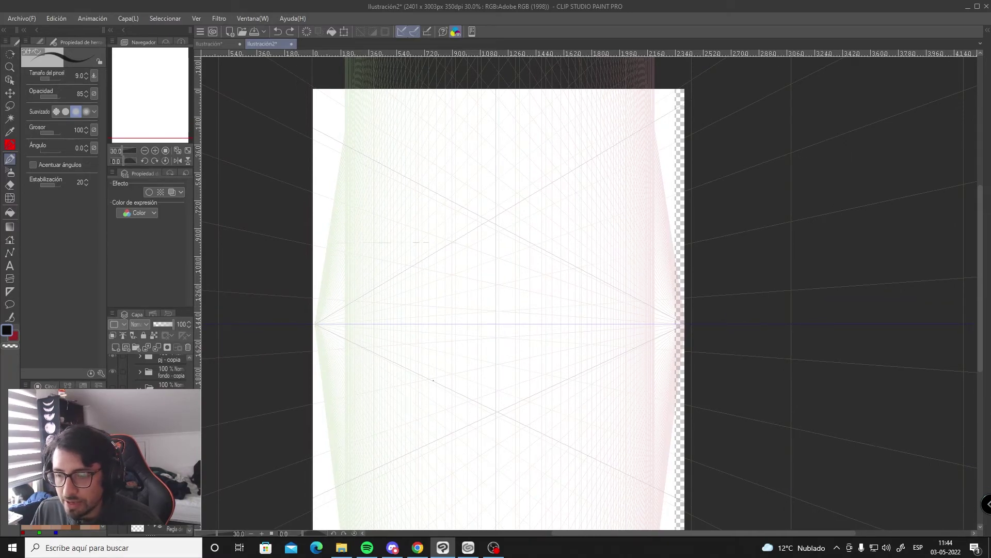
pyautogui.scroll(-2, 483, 426)
pyautogui.scroll(4, 480, 432)
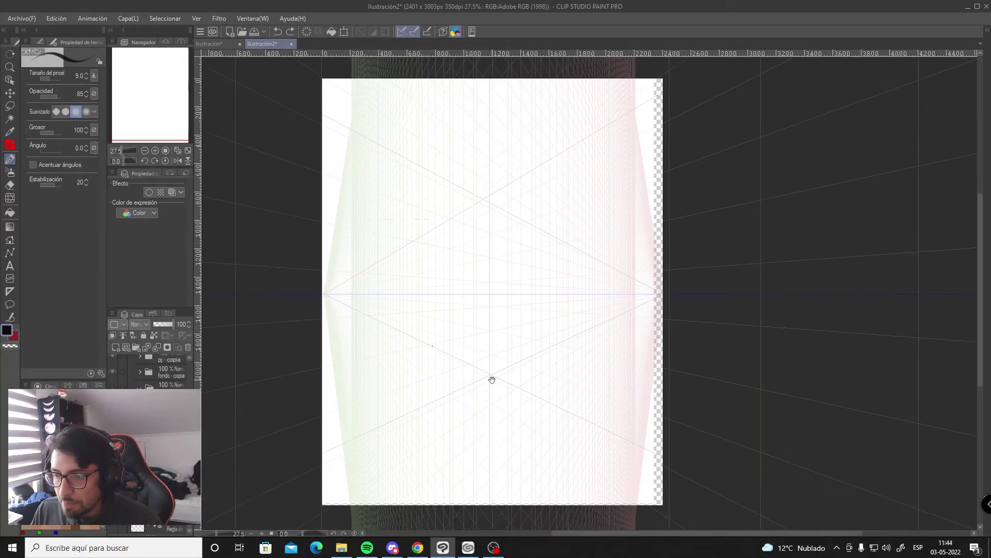
pyautogui.scroll(-3, 492, 394)
pyautogui.moveTo(487, 349); pyautogui.dragTo(483, 364)
pyautogui.scroll(2, 483, 390)
pyautogui.scroll(-1, 485, 365)
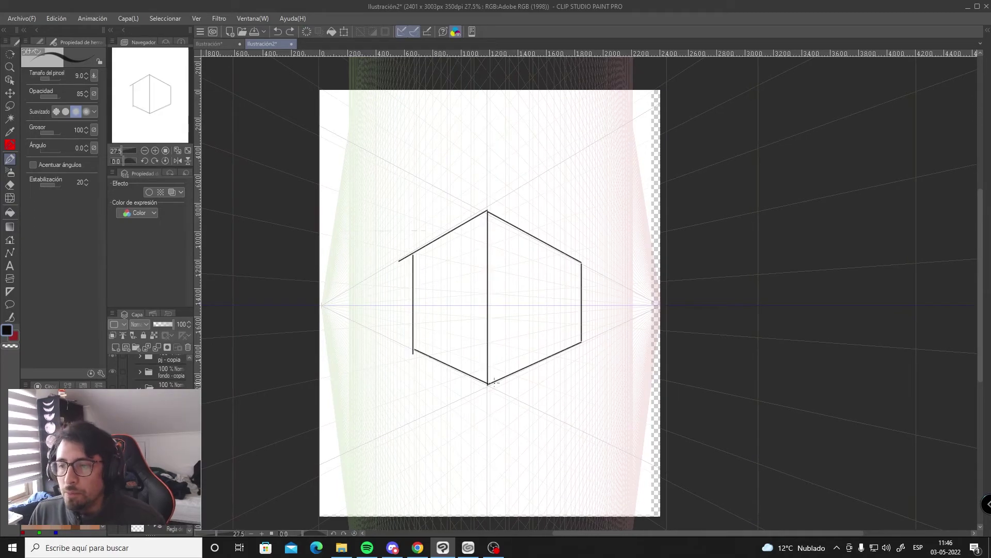
# Step: Draw snapped vertical and receding test lines in the lower part of the page and undo them
pyautogui.moveTo(414, 417); pyautogui.dragTo(414, 464)
pyautogui.hotkey('ctrl', 'z')
pyautogui.hotkey('ctrl', 'z')
pyautogui.moveTo(409, 384)
pyautogui.mouseDown()
pyautogui.moveTo(409, 433)
pyautogui.moveTo(412, 426)
pyautogui.moveTo(449, 491)
pyautogui.moveTo(491, 501)
pyautogui.moveTo(543, 449)
pyautogui.mouseUp()
pyautogui.hotkey('ctrl', 'z')
pyautogui.hotkey('ctrl', 'z')
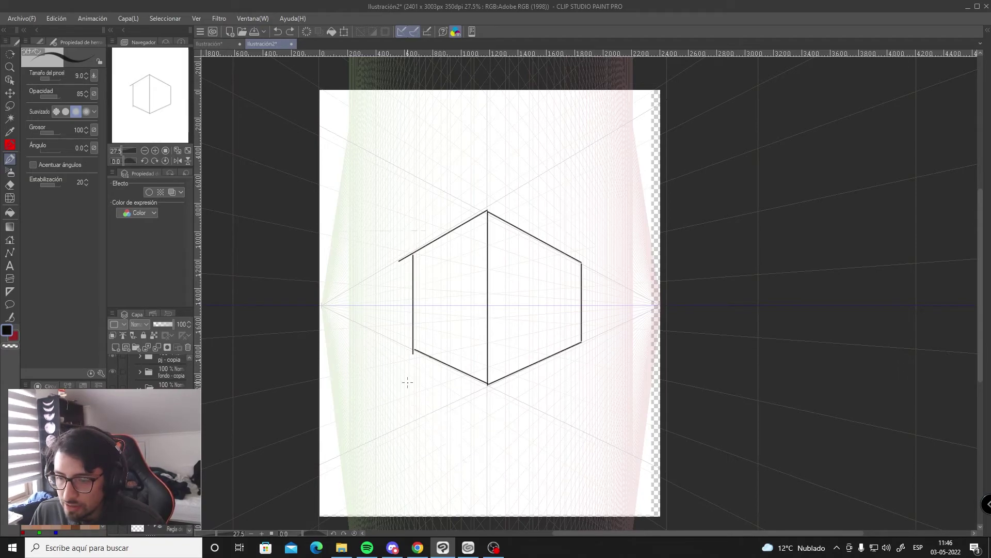
pyautogui.moveTo(427, 403); pyautogui.dragTo(440, 416)
# Step: Draw the first face of a small box just below the large box's lower-right edge, with two verticals and two receding edges
pyautogui.hotkey('ctrl', 'z')
pyautogui.scroll(4, 531, 427)
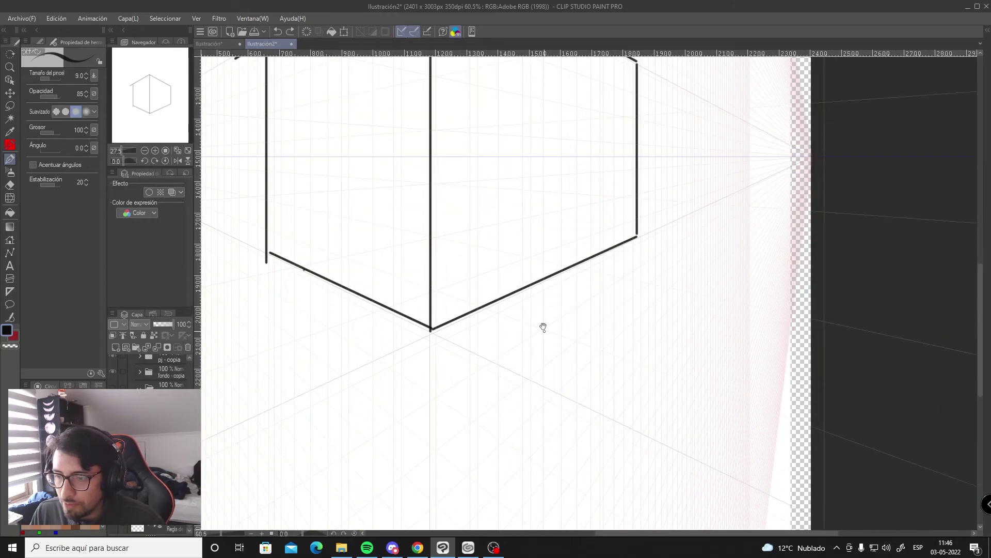
pyautogui.scroll(-3, 542, 327)
pyautogui.moveTo(586, 445); pyautogui.dragTo(513, 365)
pyautogui.moveTo(527, 431)
pyautogui.mouseDown()
pyautogui.moveTo(527, 374)
pyautogui.moveTo(581, 379)
pyautogui.moveTo(582, 415)
pyautogui.mouseUp()
pyautogui.hotkey('ctrl', 'z')
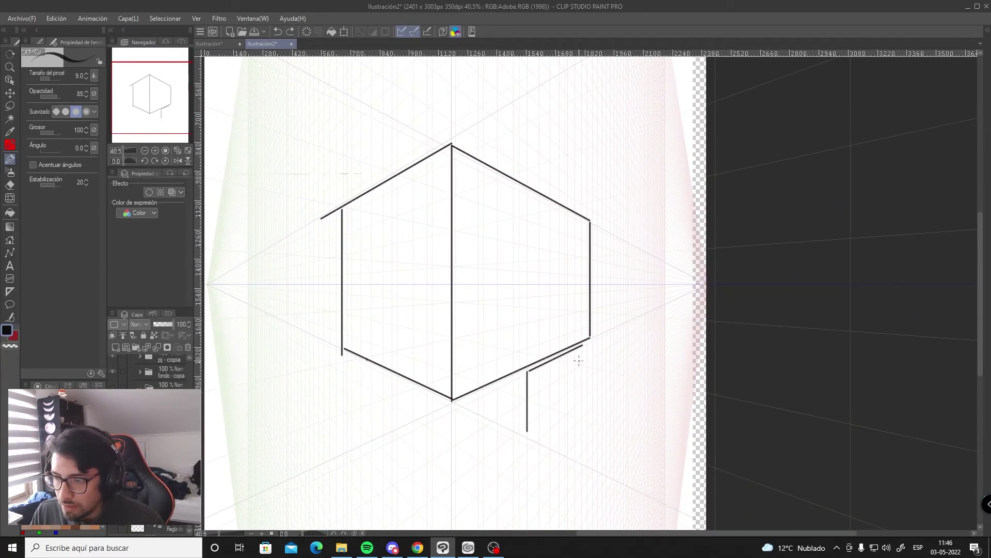
pyautogui.moveTo(582, 345); pyautogui.dragTo(574, 382)
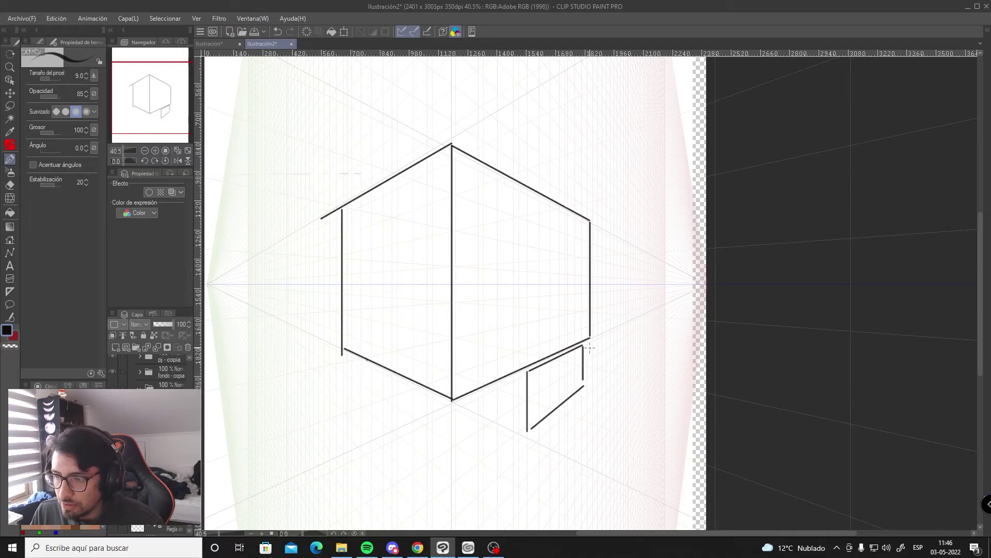
# Step: Draw the small box's top face, a second near vertical edge and the receding base edges
pyautogui.moveTo(582, 346); pyautogui.dragTo(619, 355)
pyautogui.moveTo(527, 371); pyautogui.dragTo(592, 389)
pyautogui.hotkey('ctrl', 'z')
pyautogui.moveTo(618, 353)
pyautogui.mouseDown()
pyautogui.moveTo(591, 385)
pyautogui.moveTo(578, 445)
pyautogui.moveTo(528, 431)
pyautogui.moveTo(579, 448)
pyautogui.moveTo(635, 396)
pyautogui.mouseUp()
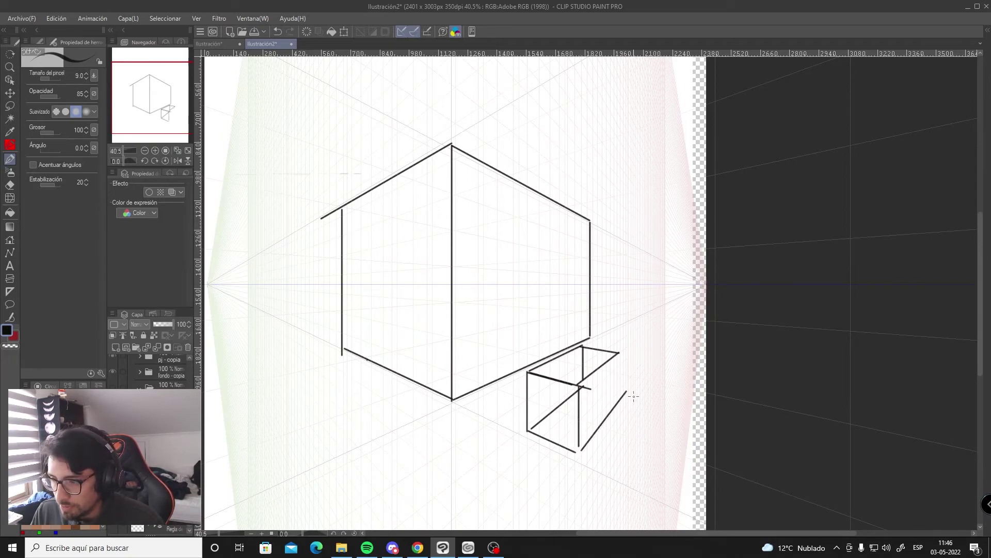
# Step: Complete the small box with its far vertical edge and hidden base edge, and retrace the inner vertical edge
pyautogui.moveTo(618, 354)
pyautogui.mouseDown()
pyautogui.moveTo(615, 400)
pyautogui.moveTo(585, 393)
pyautogui.mouseUp()
pyautogui.hotkey('ctrl', 'z')
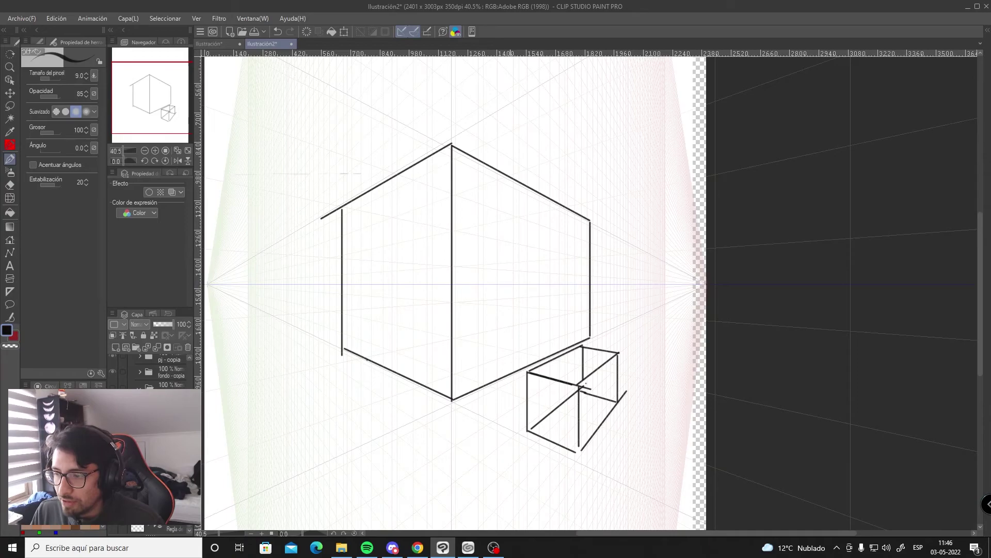
pyautogui.moveTo(582, 386); pyautogui.dragTo(583, 349)
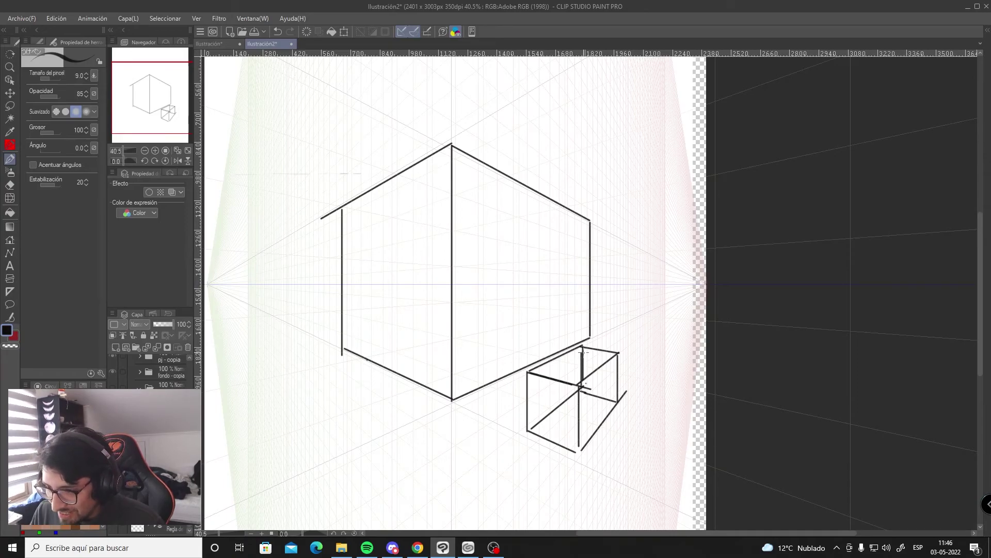
pyautogui.scroll(-2, 615, 431)
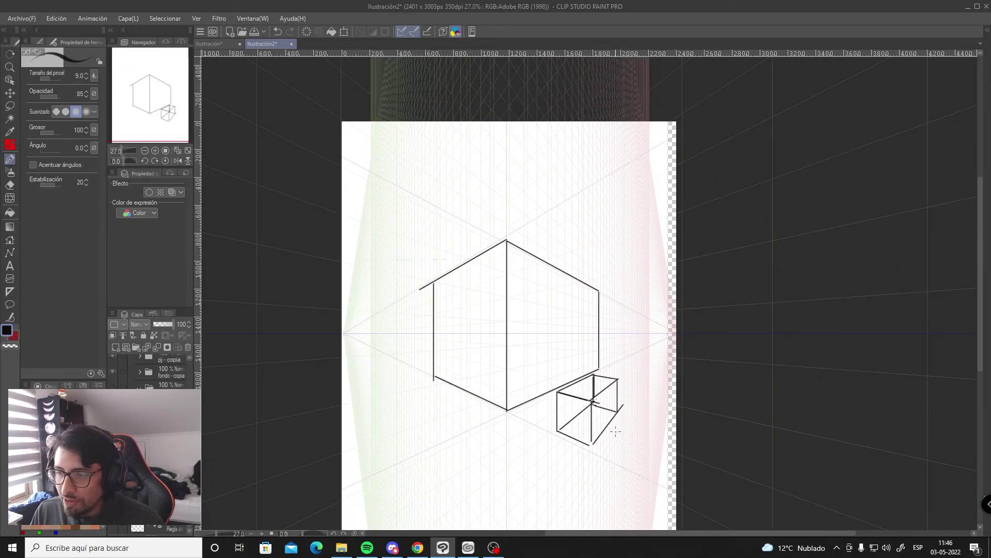
pyautogui.moveTo(557, 460); pyautogui.dragTo(543, 419)
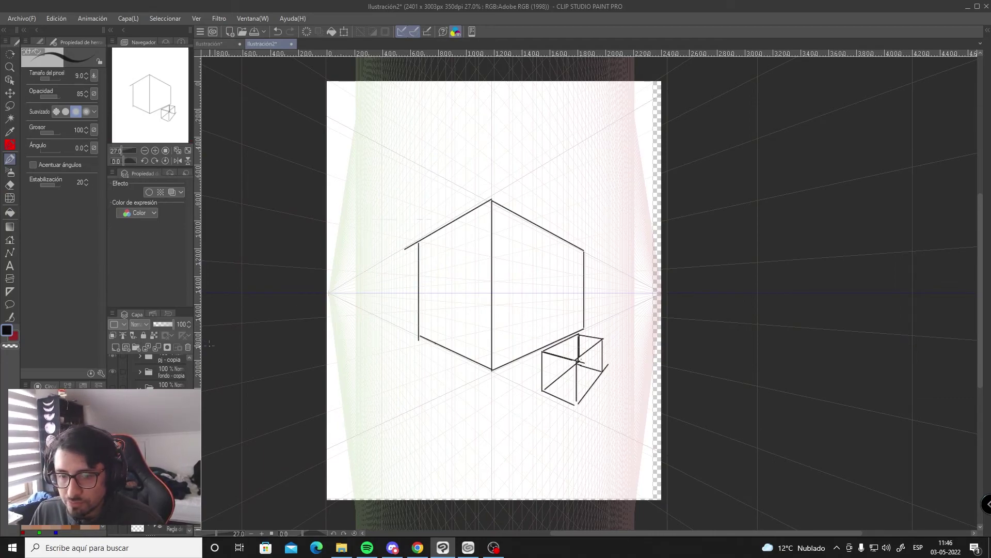
# Step: Open the application preferences and find the ruler and unit settings (Regla/Unidad)
pyautogui.click(55, 18)
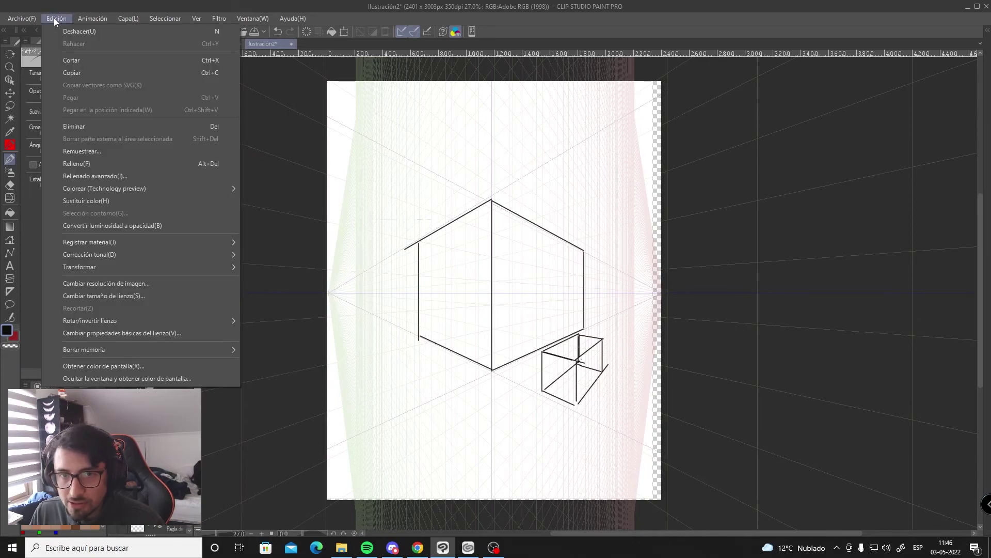
pyautogui.moveTo(27, 16)
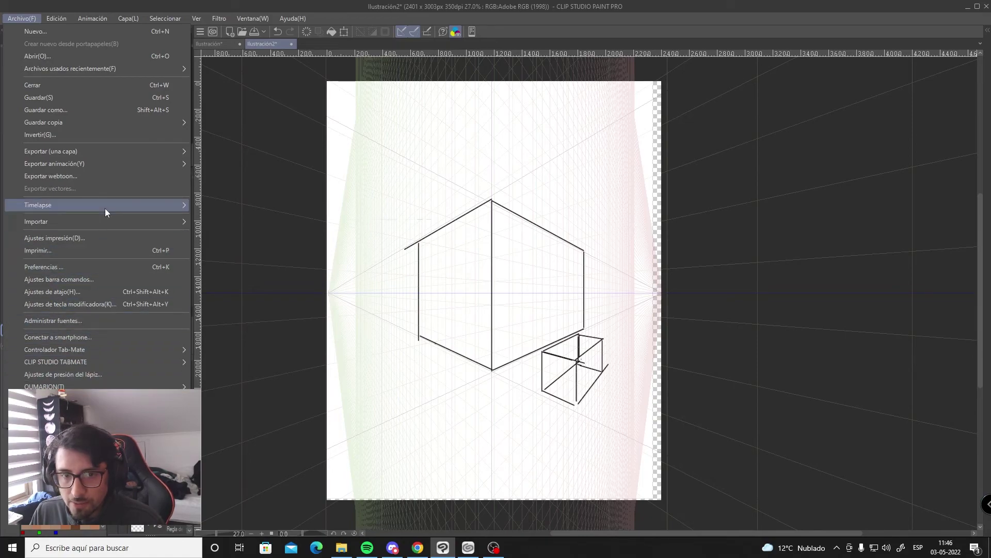
pyautogui.click(108, 266)
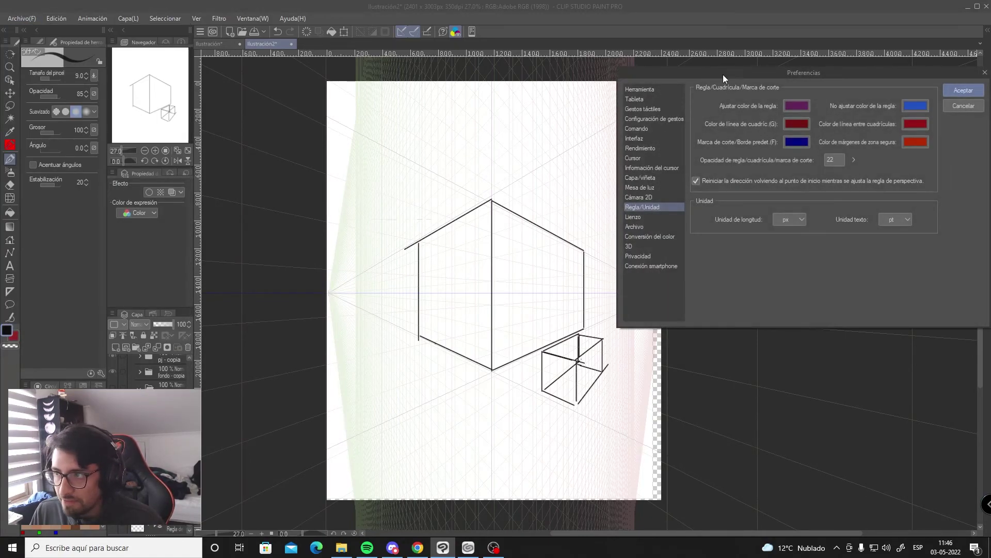
pyautogui.moveTo(723, 74); pyautogui.dragTo(292, 156)
pyautogui.click(221, 327)
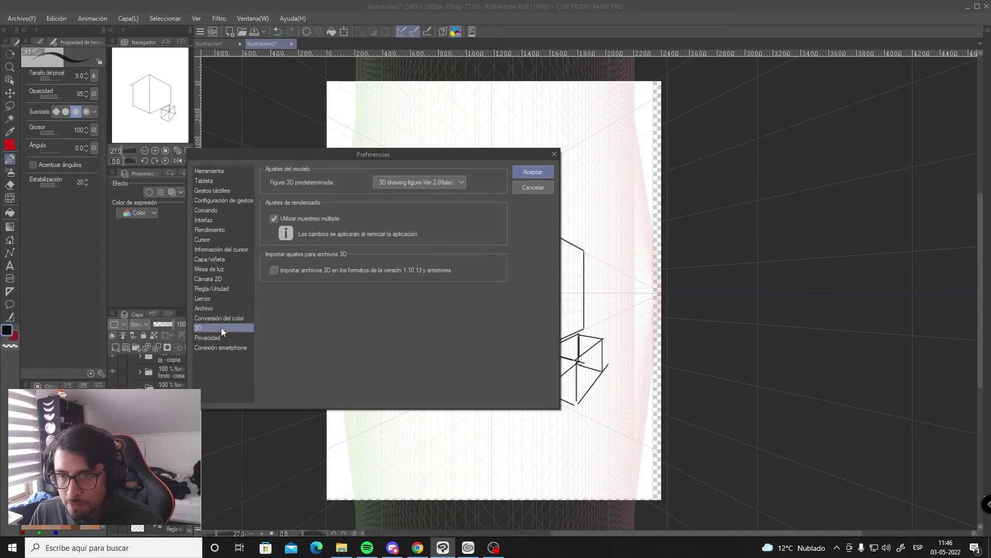
pyautogui.click(224, 337)
pyautogui.click(227, 346)
pyautogui.click(225, 319)
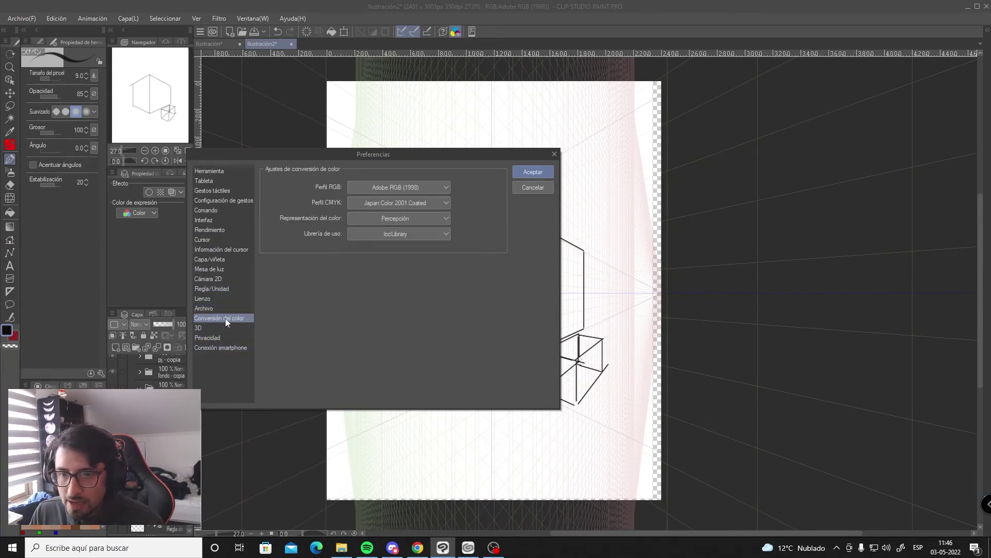
pyautogui.click(224, 310)
pyautogui.click(225, 300)
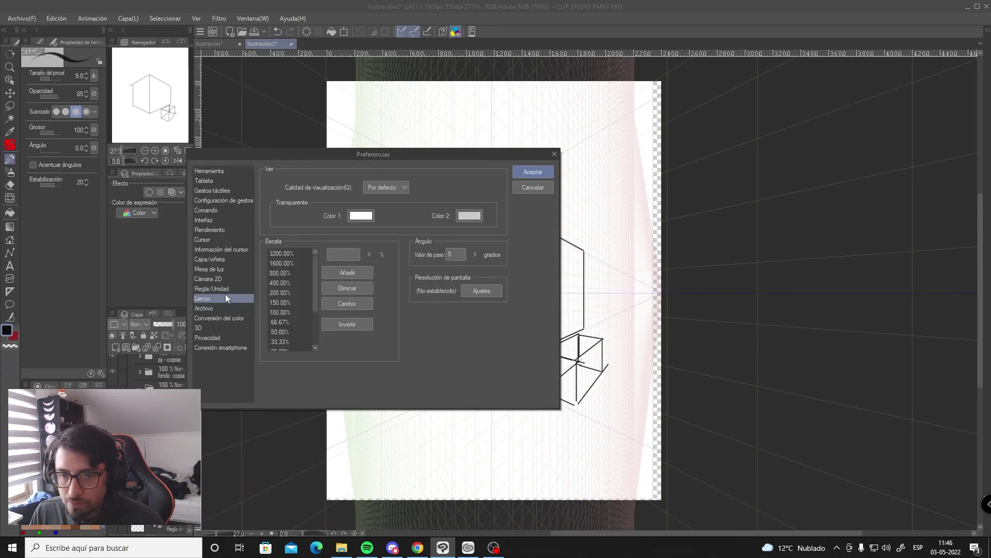
pyautogui.click(226, 289)
pyautogui.click(225, 280)
pyautogui.click(227, 291)
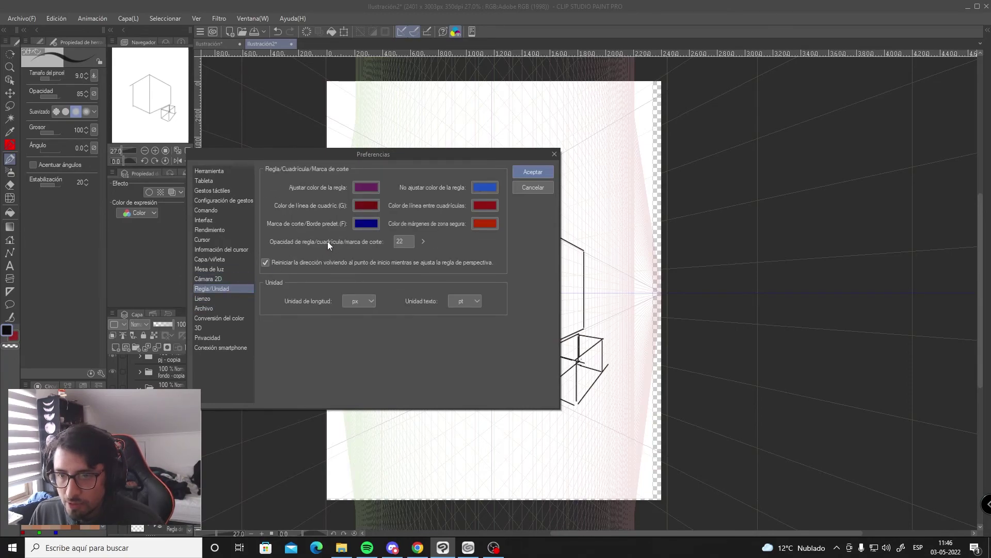
# Step: Set the opacity of rulers, grids and crop marks to 0 and apply the preferences
pyautogui.click(396, 241)
pyautogui.write('0')
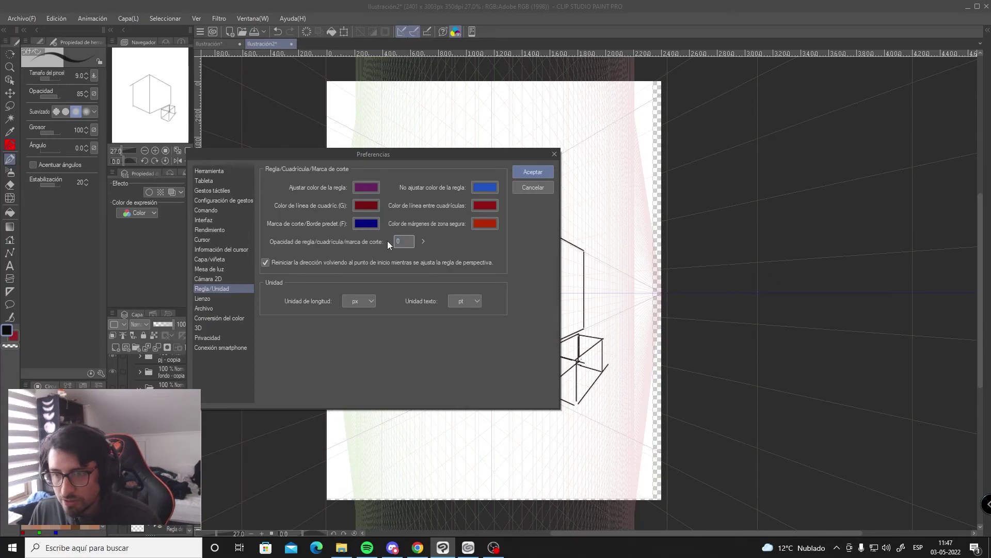
pyautogui.click(532, 172)
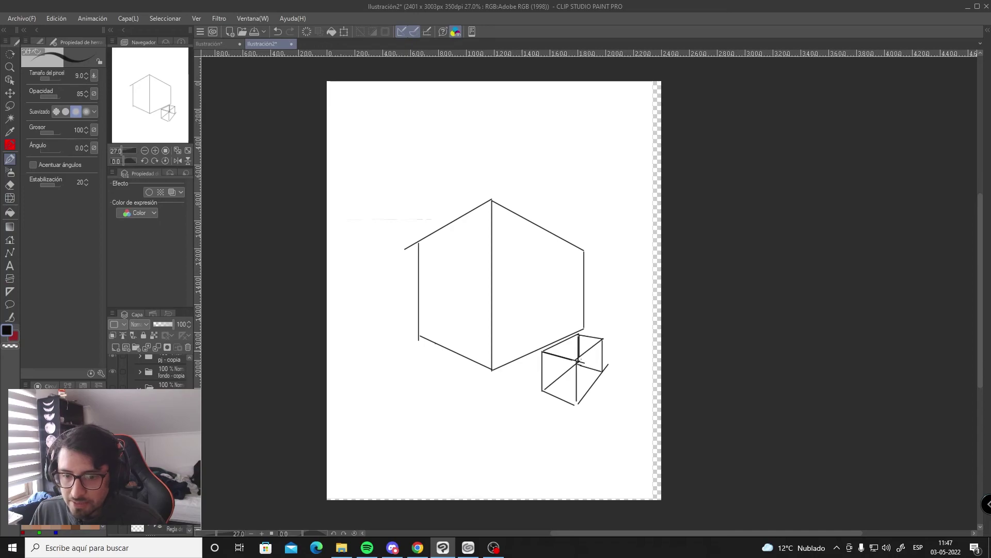
# Step: Draw test lines across the large box's left side to check snapping with the invisible ruler, and undo them
pyautogui.moveTo(361, 338); pyautogui.dragTo(464, 322)
pyautogui.hotkey('ctrl', 'z')
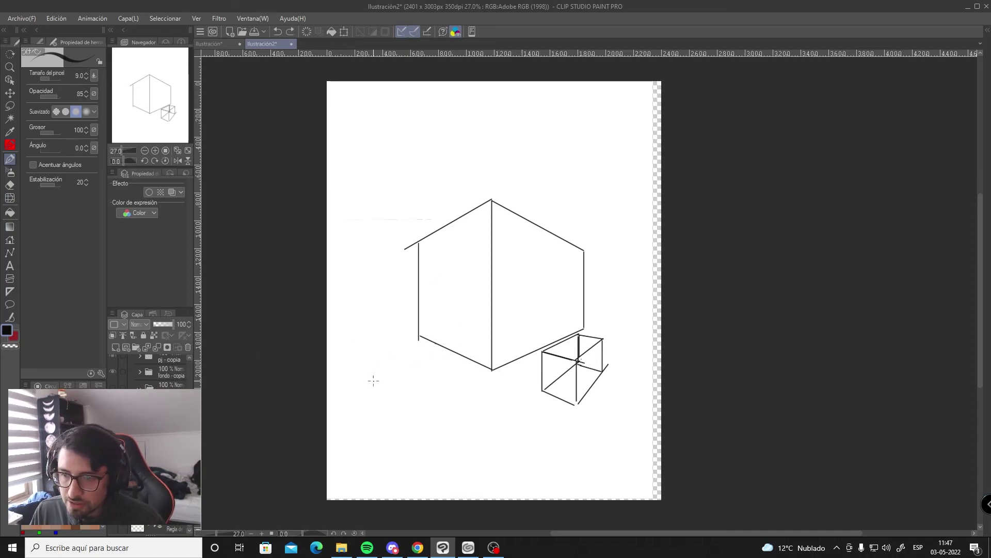
pyautogui.moveTo(373, 381); pyautogui.dragTo(527, 335)
pyautogui.hotkey('ctrl', 'z')
pyautogui.moveTo(427, 339); pyautogui.dragTo(518, 323)
pyautogui.hotkey('ctrl', 'z')
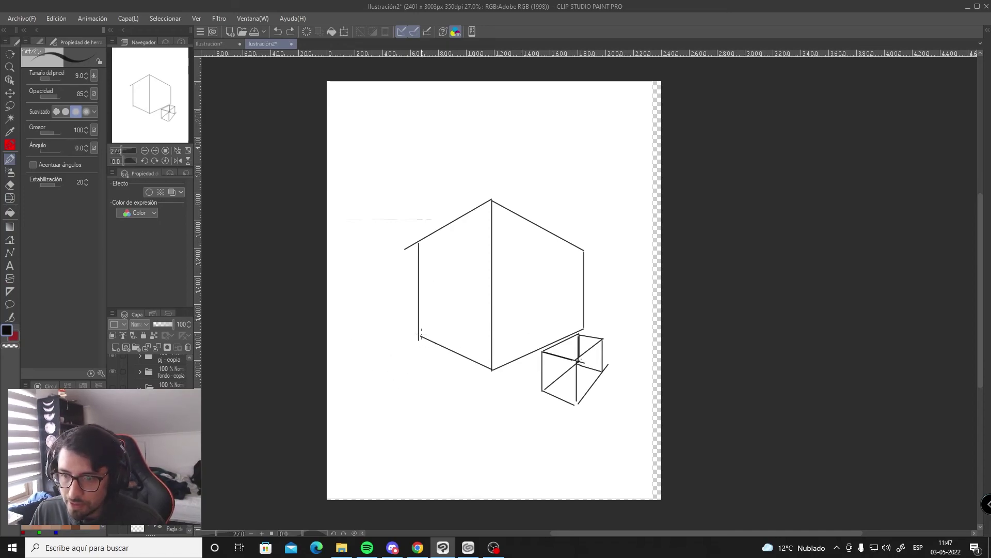
# Step: Draw two more snapping test lines from the large box's lower-left corner and undo each one
pyautogui.hotkey('ctrl', 'z')
pyautogui.moveTo(418, 335); pyautogui.dragTo(540, 313)
pyautogui.hotkey('ctrl', 'z')
pyautogui.moveTo(414, 338); pyautogui.dragTo(514, 309)
pyautogui.hotkey('ctrl', 'z')
# Step: Set the opacity of rulers, grids and crop marks to 5 in the ruler and unit preferences (Regla/Unidad) and apply it
pyautogui.click(21, 19)
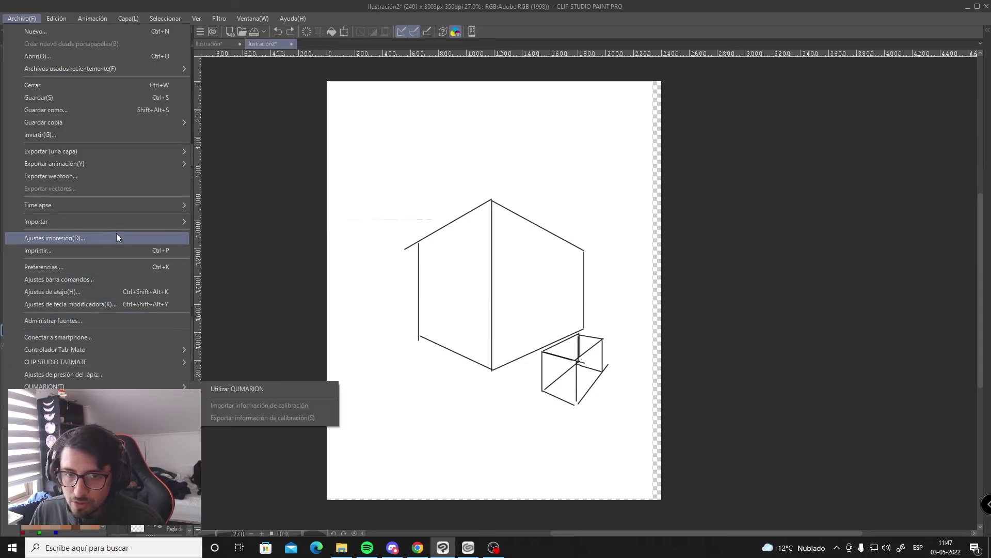
pyautogui.click(113, 266)
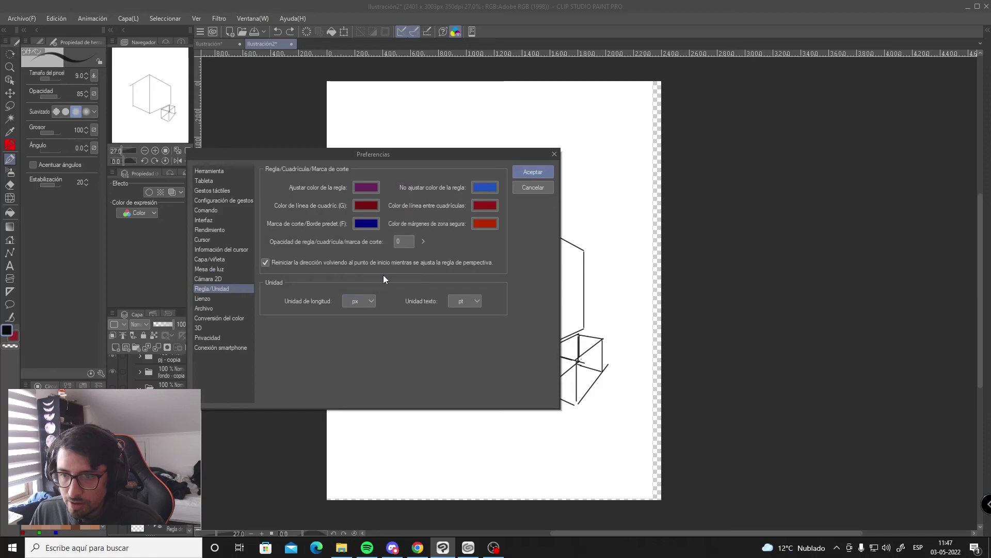
pyautogui.moveTo(406, 241); pyautogui.dragTo(352, 239)
pyautogui.write('5')
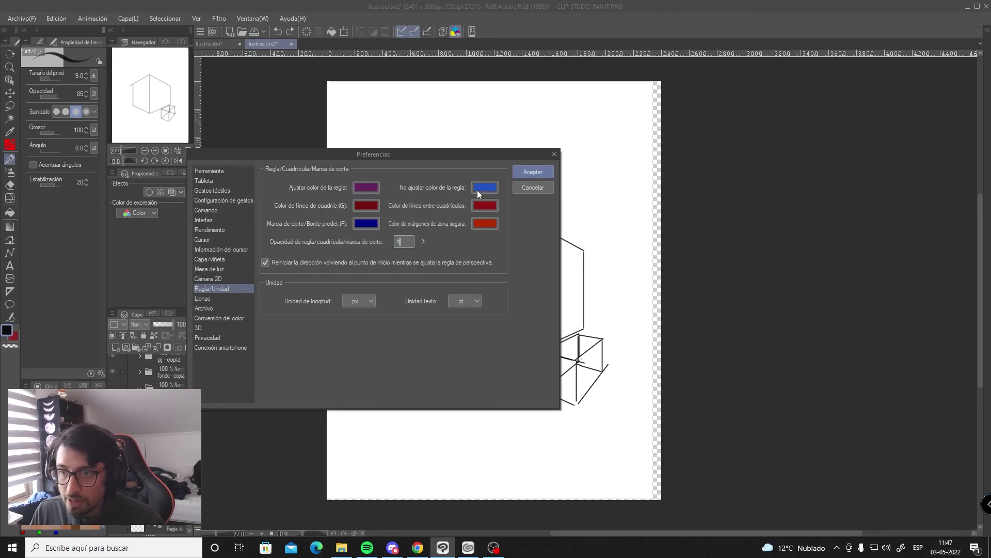
pyautogui.click(532, 172)
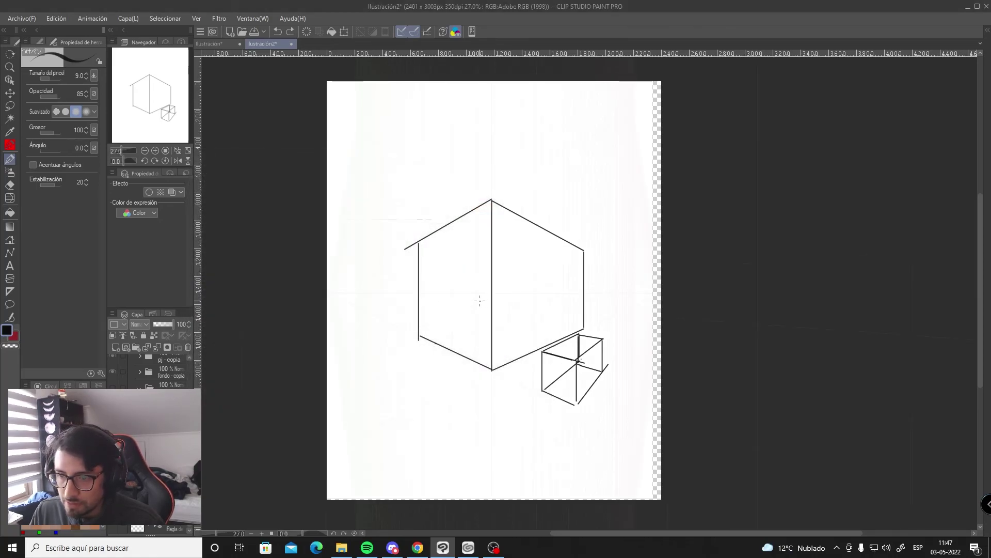
pyautogui.scroll(3, 483, 301)
pyautogui.scroll(-2, 527, 346)
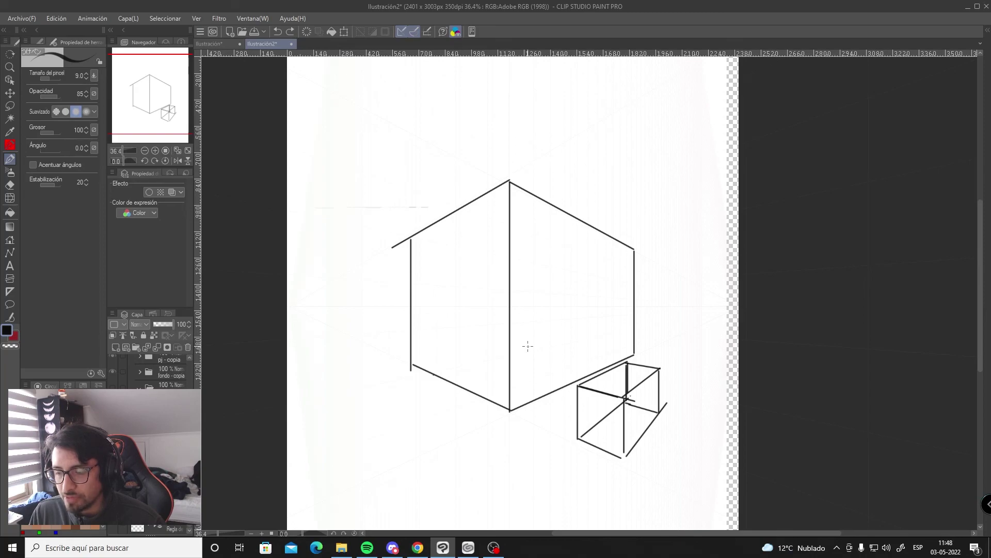
pyautogui.click(501, 554)
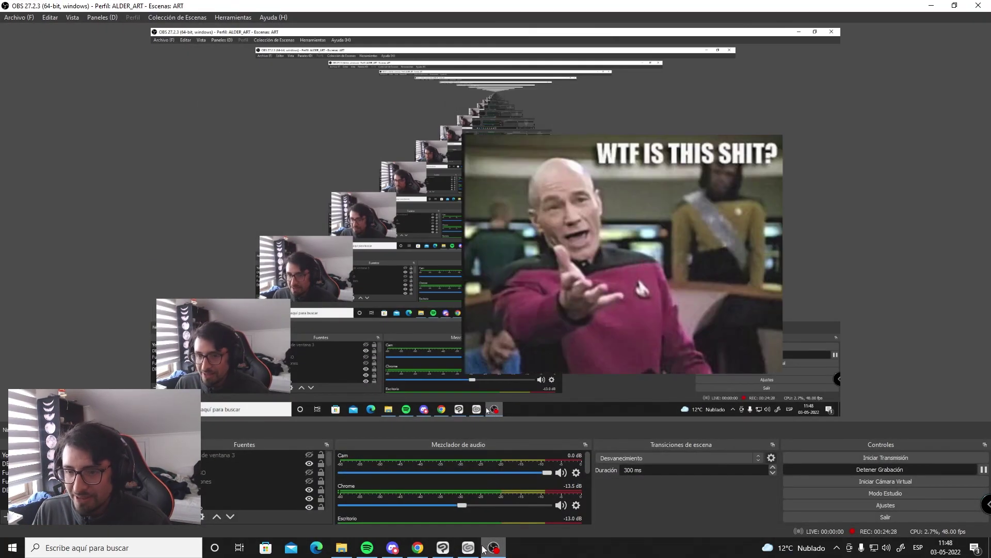